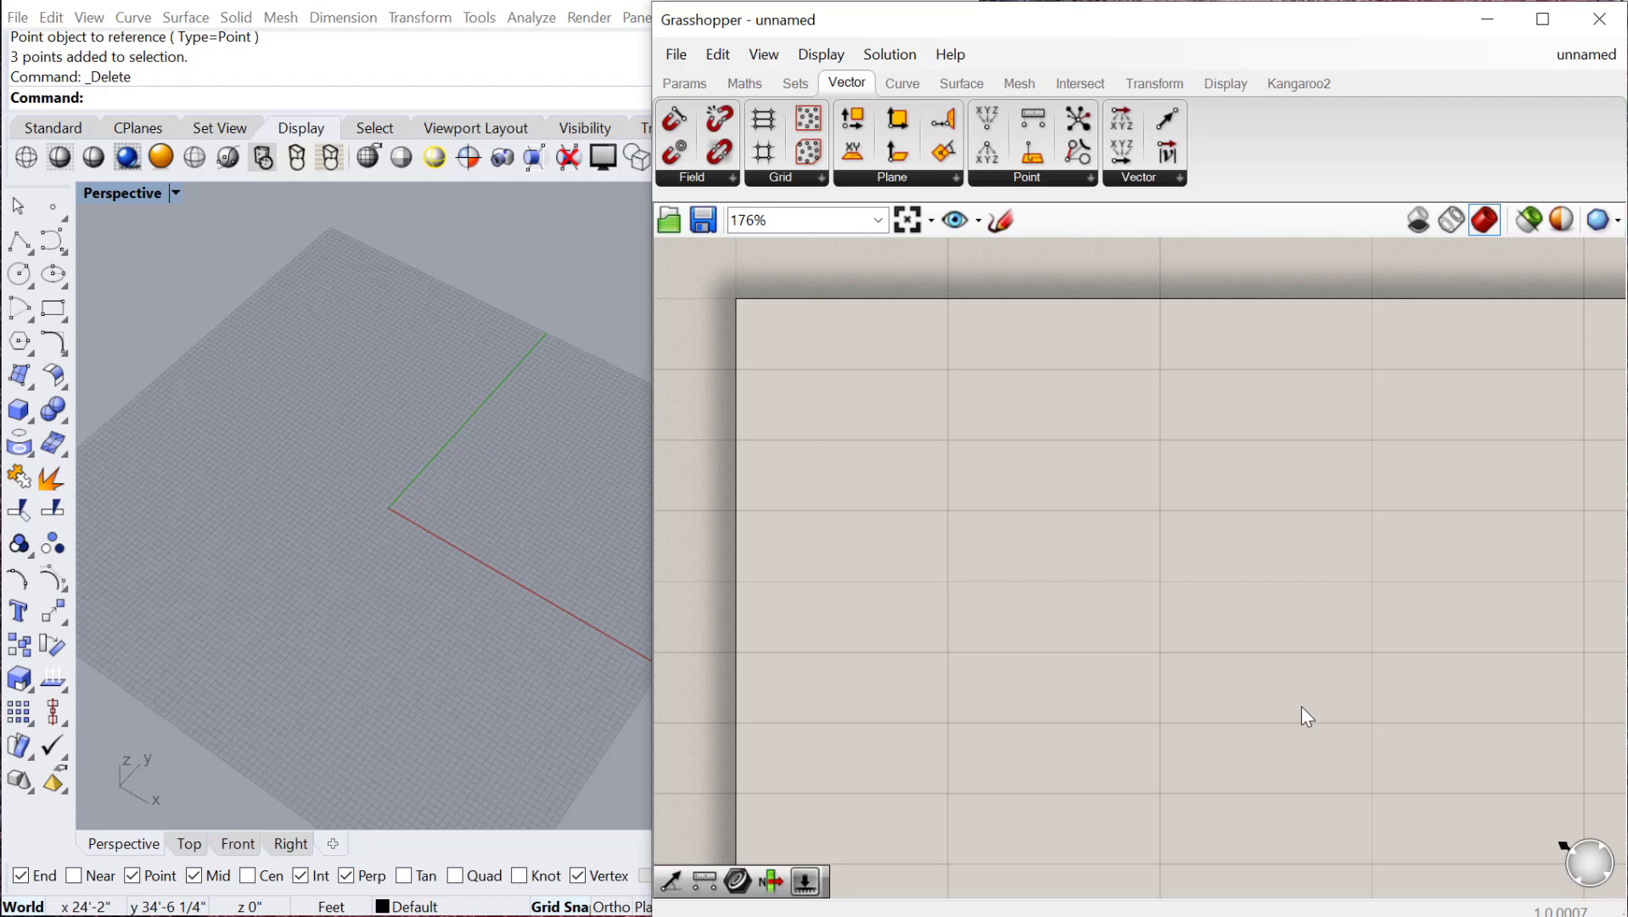
Place a Unit X component with a Unit Y component below it.
left_click(1030, 511)
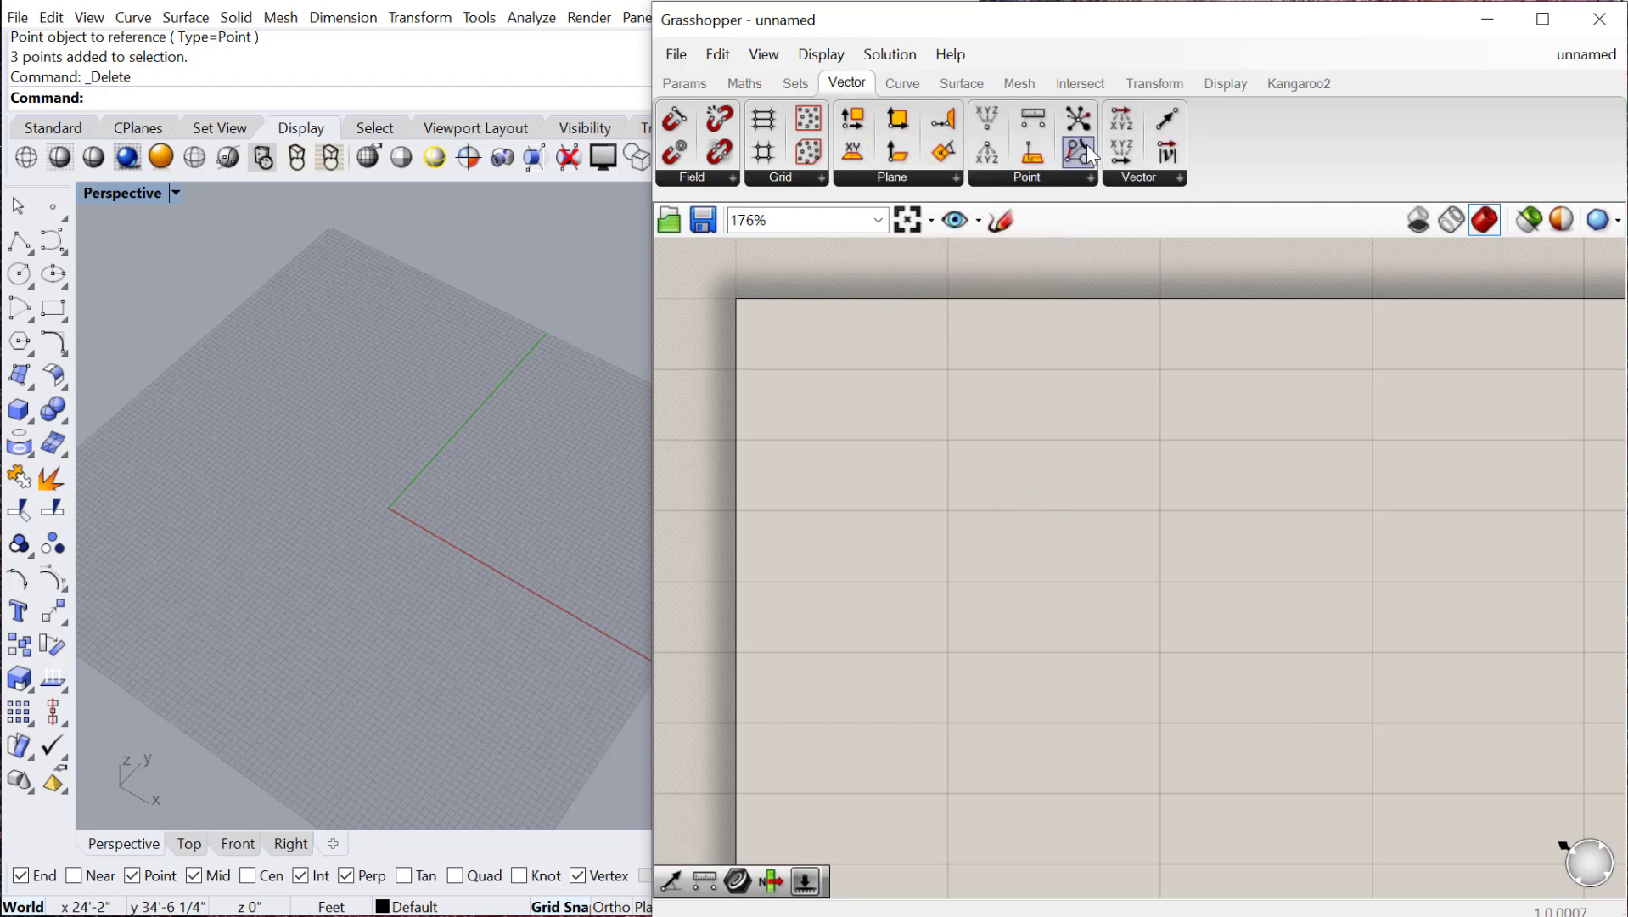
left_click(1142, 175)
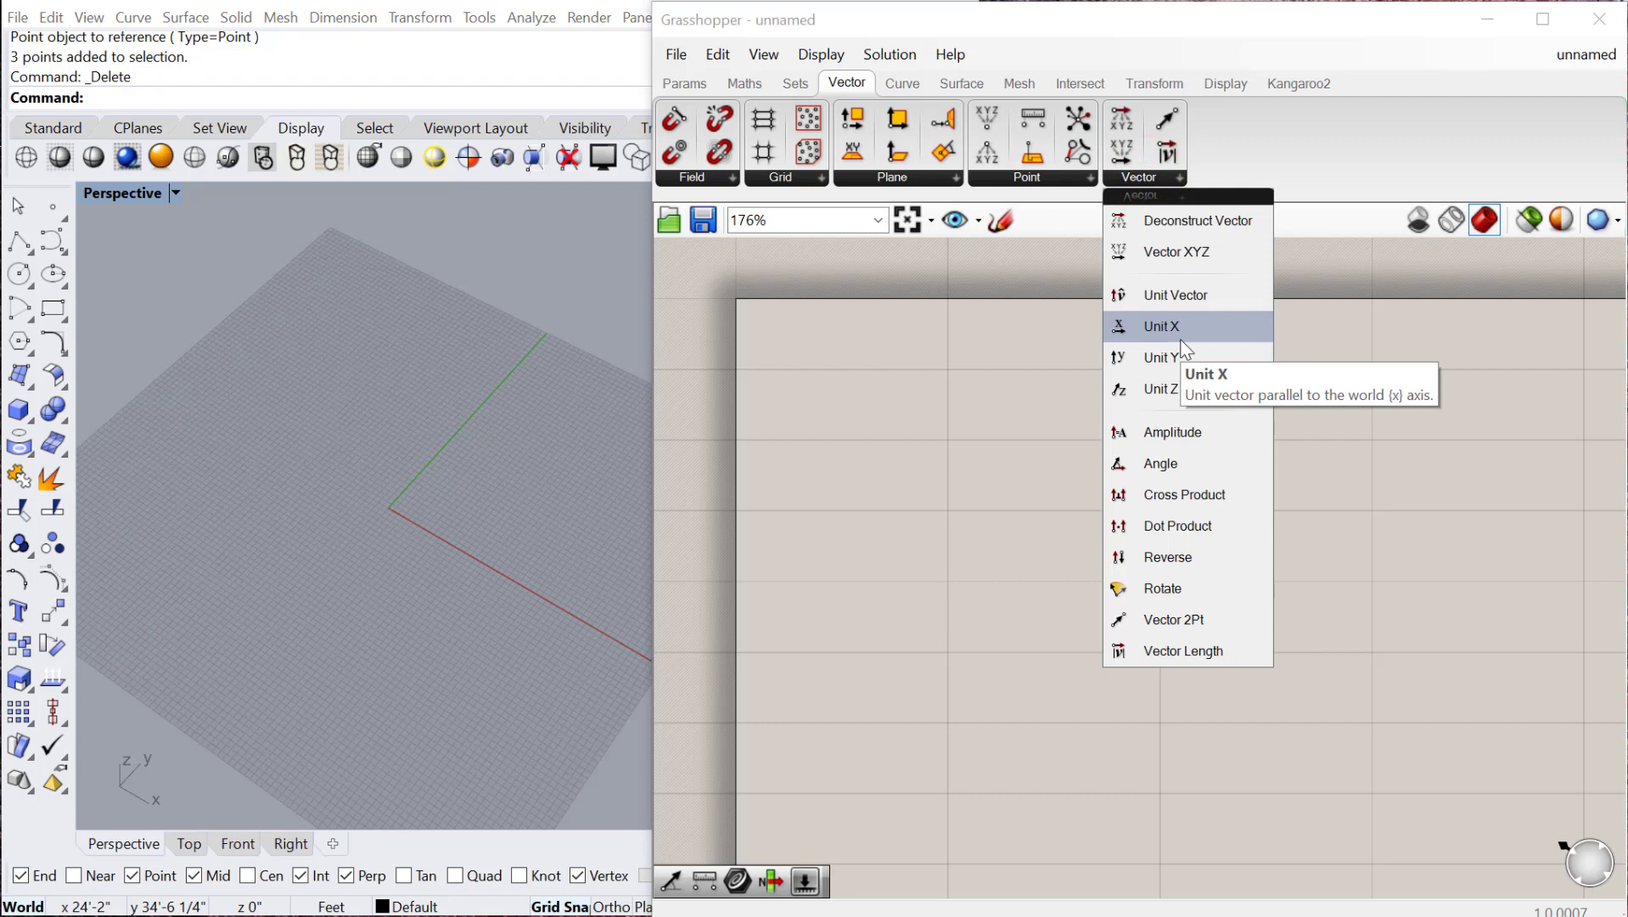
left_click(1176, 329)
left_click(895, 437)
left_click(1142, 175)
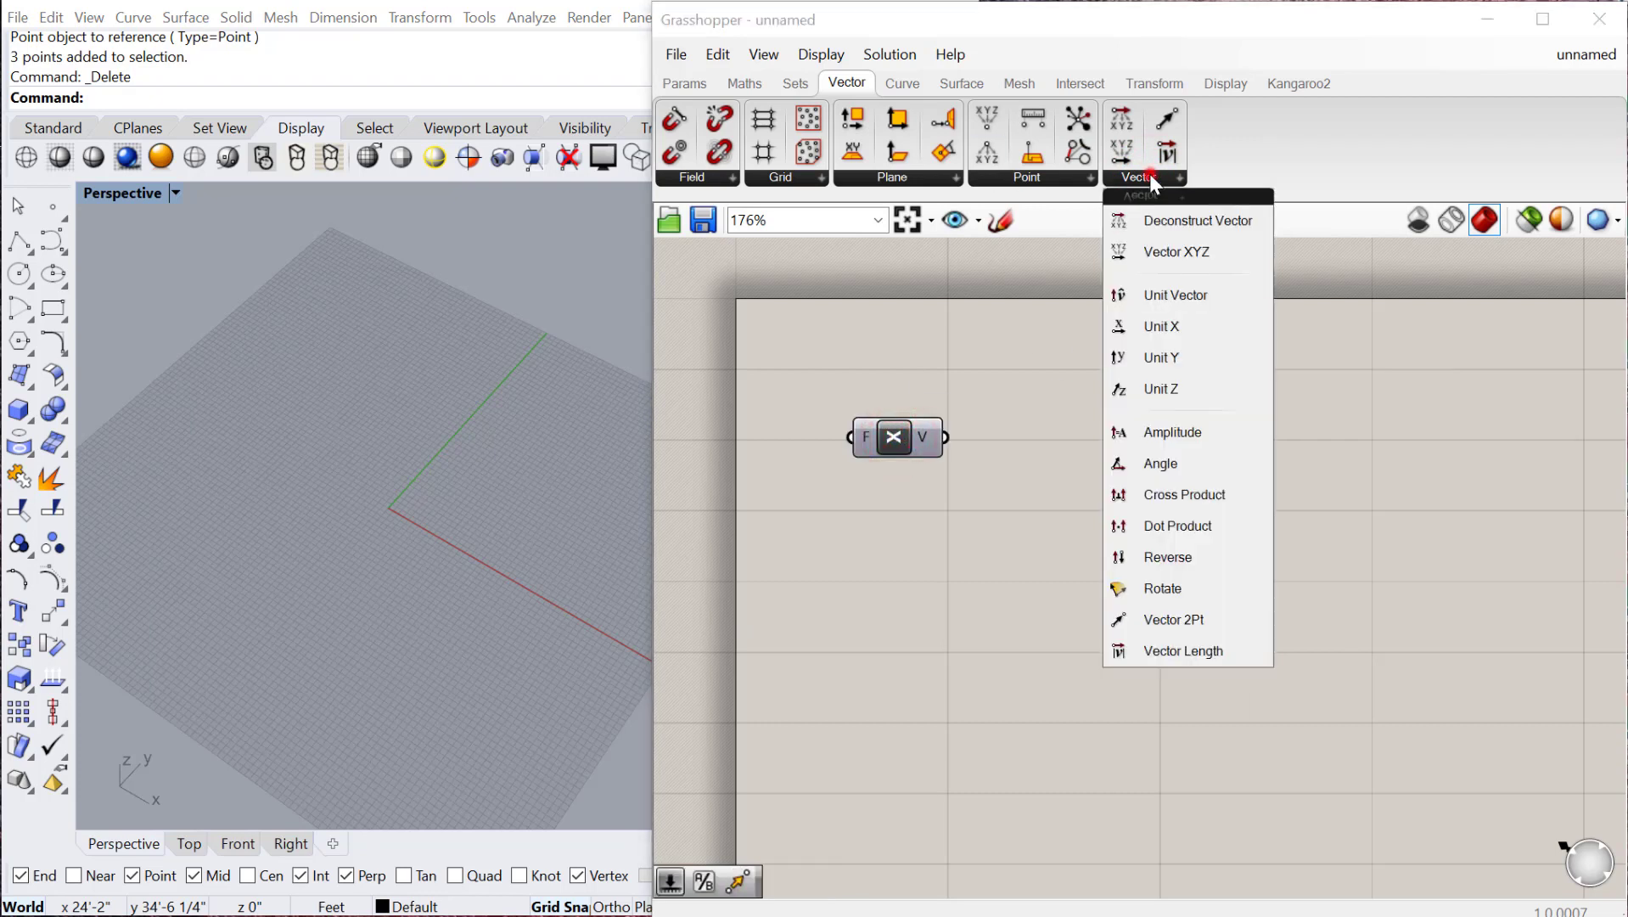
left_click(1179, 358)
left_click(885, 546)
Add a Unit Z component and line it up directly beneath Unit Y.
left_click(1142, 177)
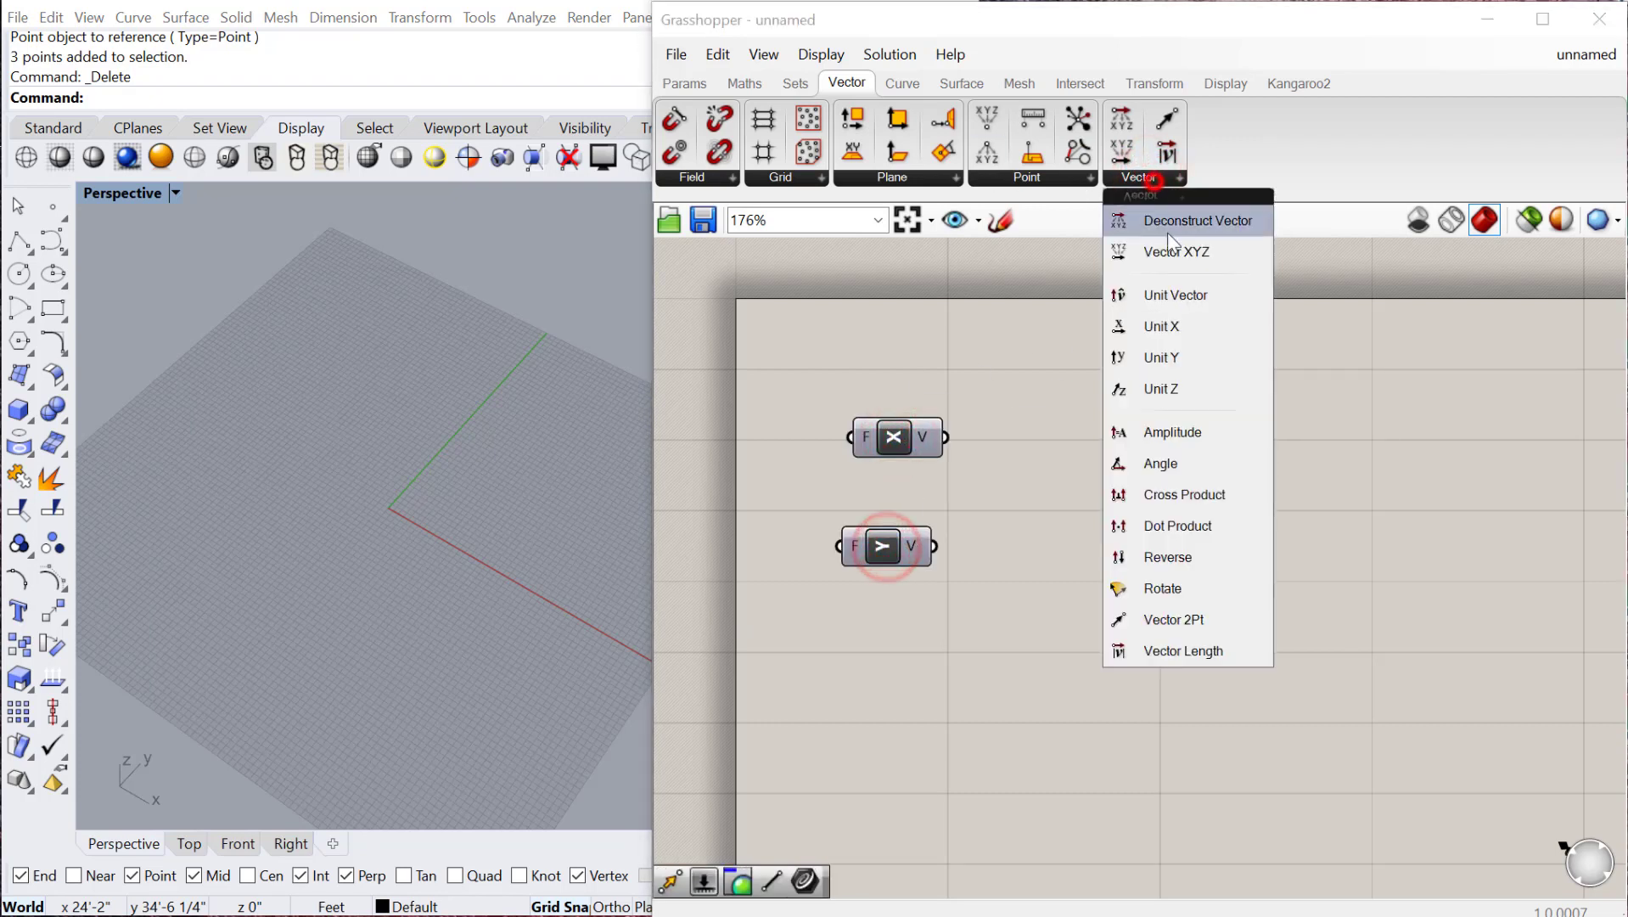
left_click(1177, 392)
left_click(1076, 529)
left_click_drag(1062, 545, 890, 636)
left_click_drag(907, 545, 921, 525)
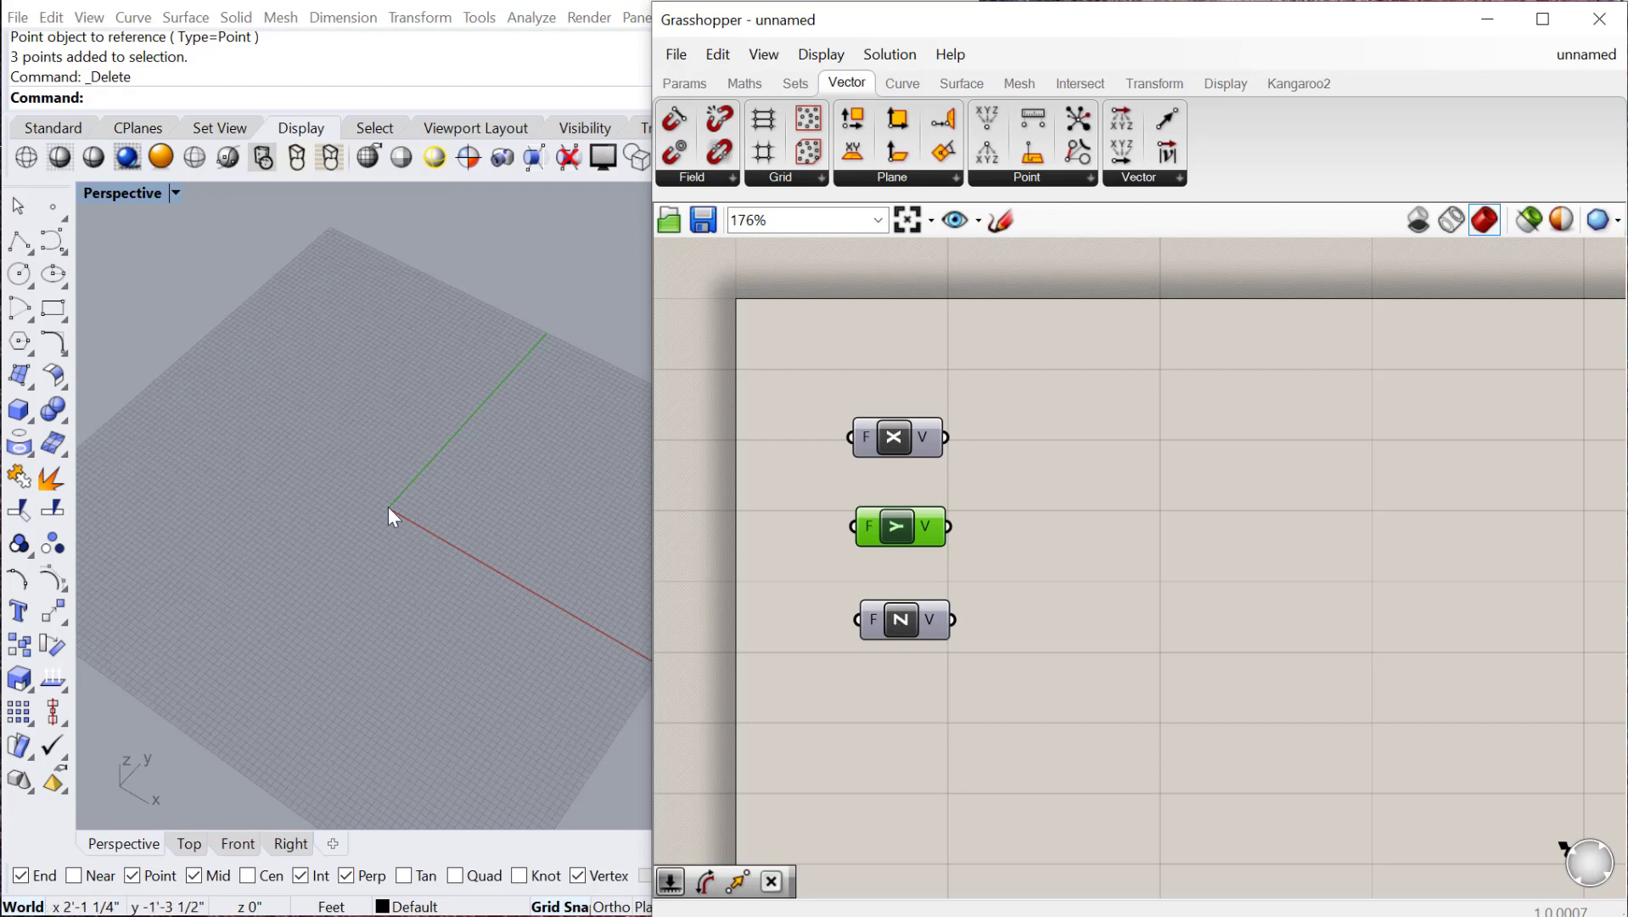
Add a Line SDL component via the 'lin' search, placed up and right.
double_click(1092, 617)
type("lin")
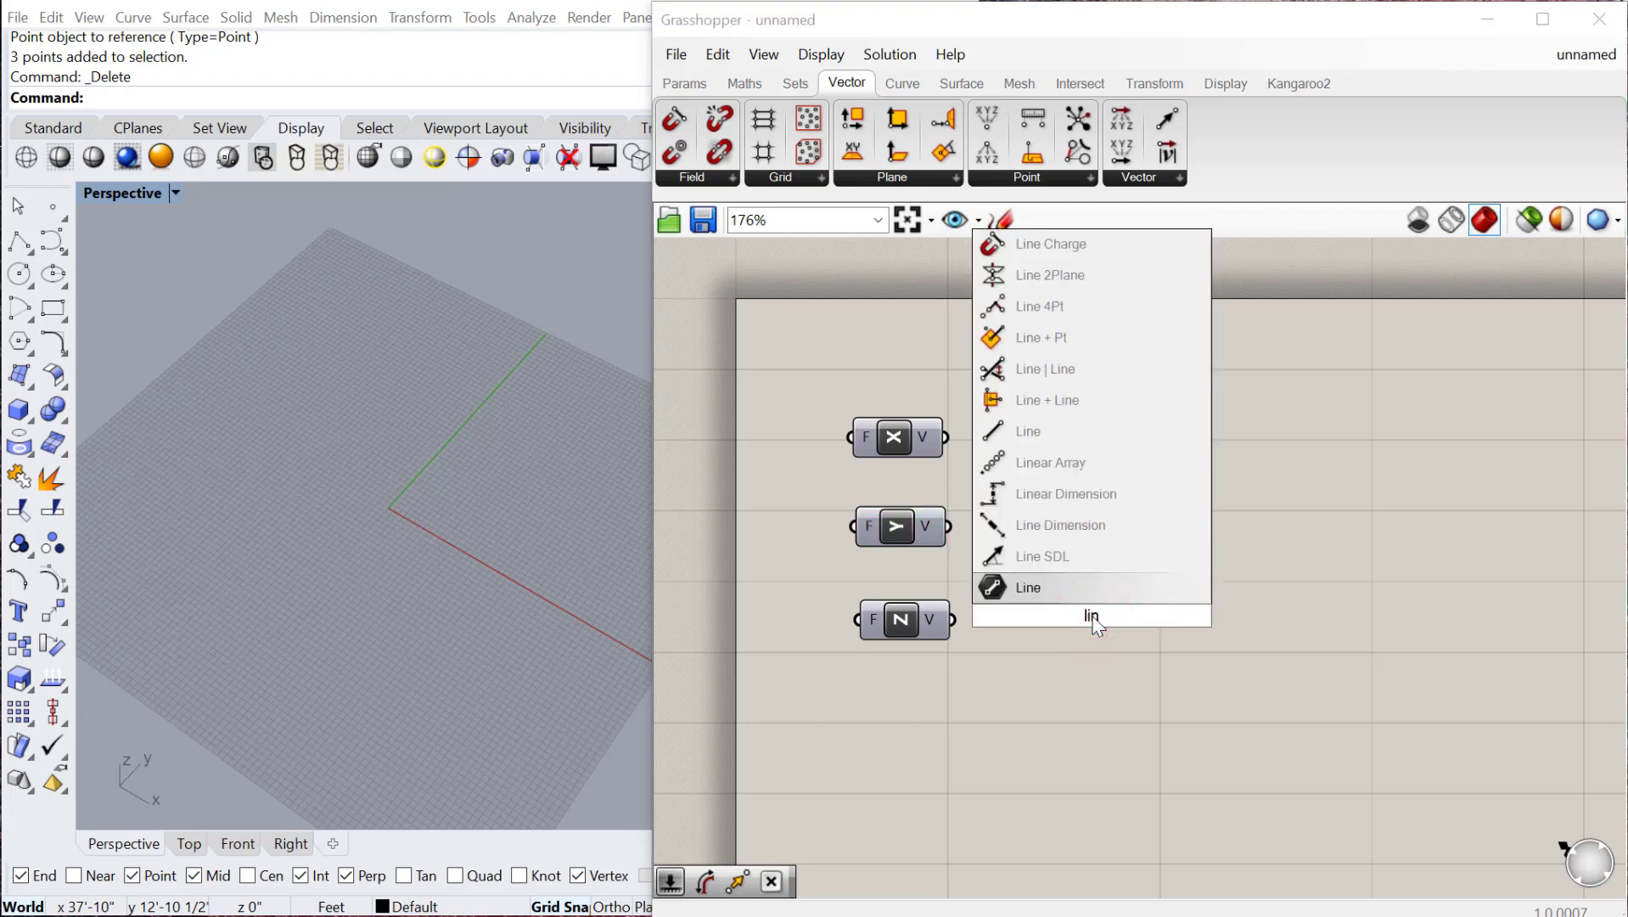
left_click(1095, 585)
left_click_drag(1110, 613, 1231, 529)
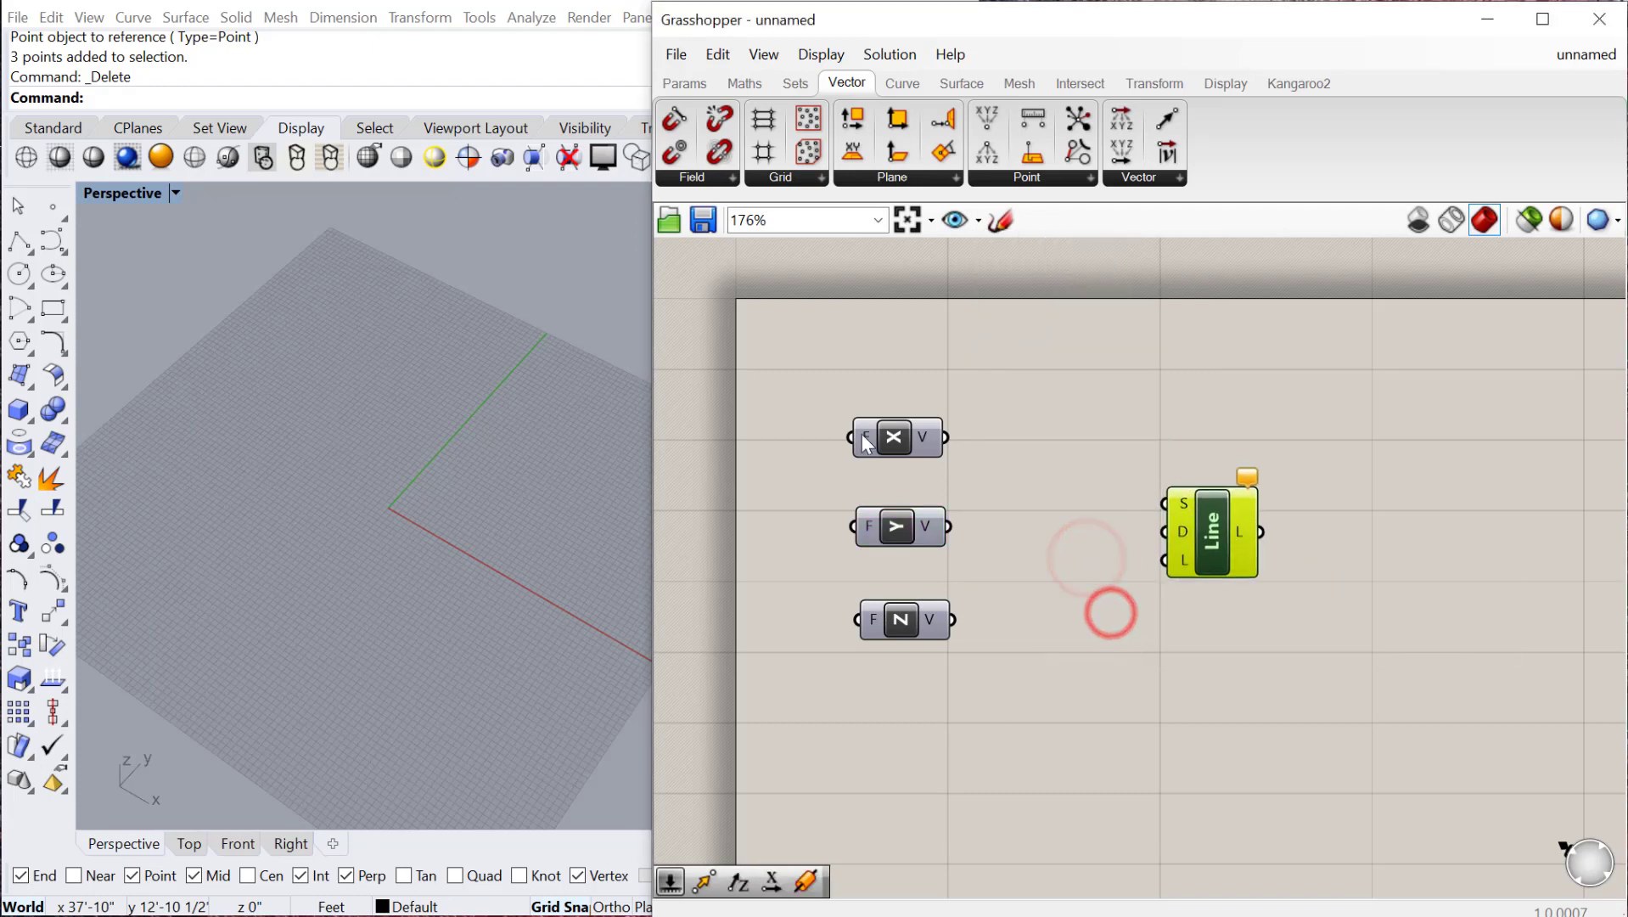
left_click(898, 349)
Add an XY Plane component and wire it into the Line's S input.
double_click(1061, 373)
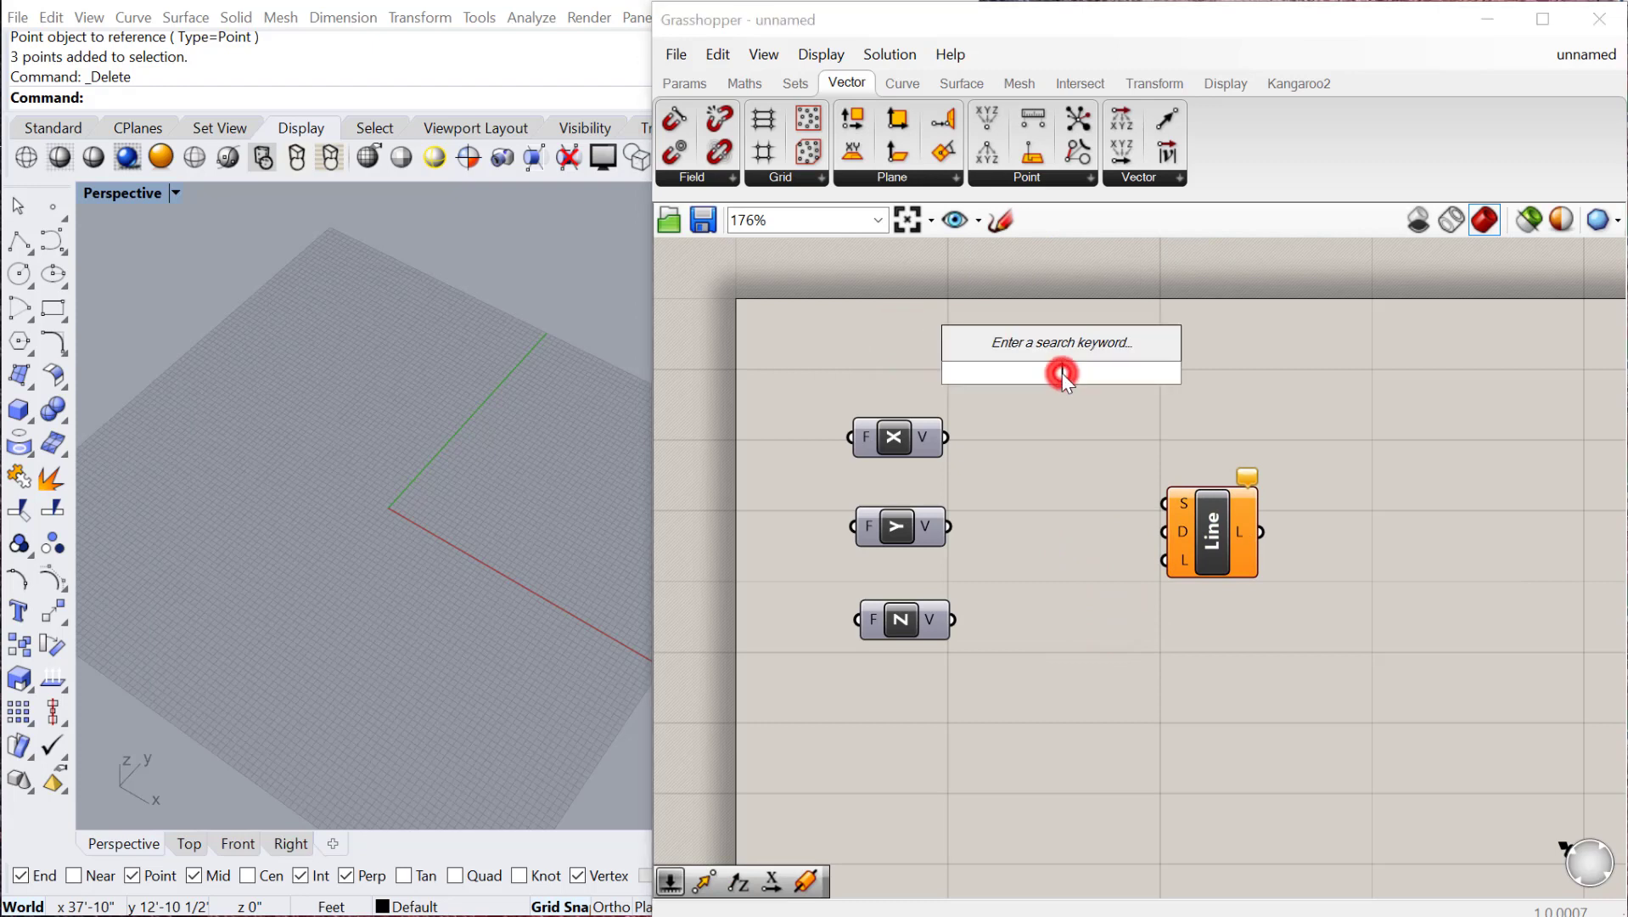
type("xy")
left_click(1045, 341)
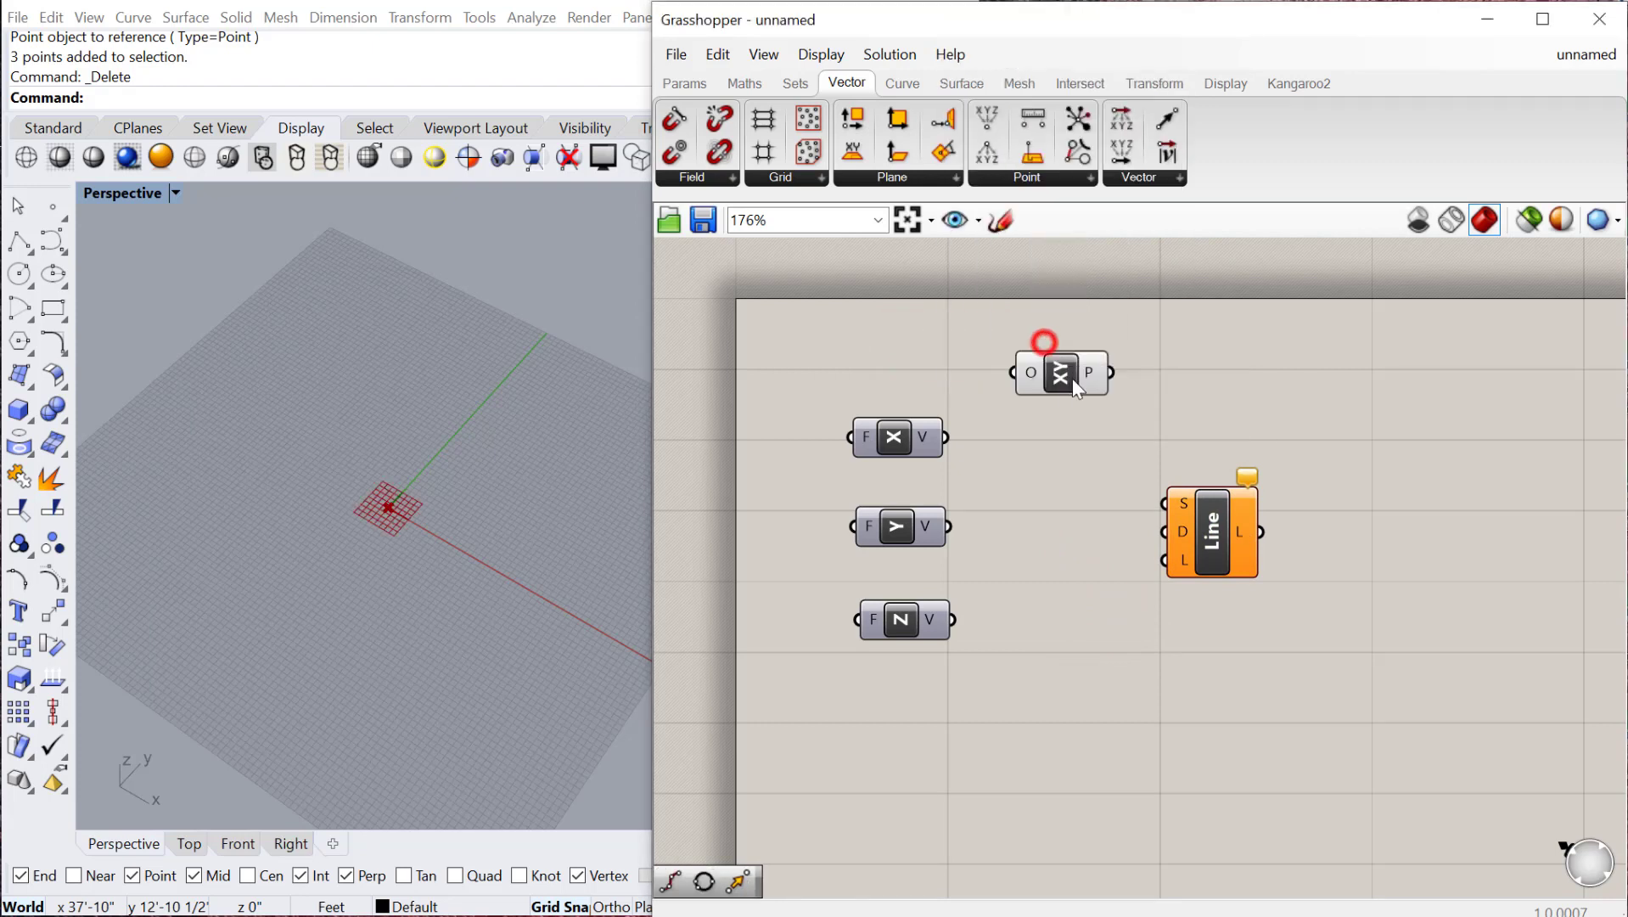
left_click_drag(1108, 372, 1164, 503)
left_click_drag(1071, 368, 975, 348)
Restack Unit X, Unit Y and Unit Z tightly in one column.
left_click_drag(967, 698, 974, 465)
left_click(1095, 590)
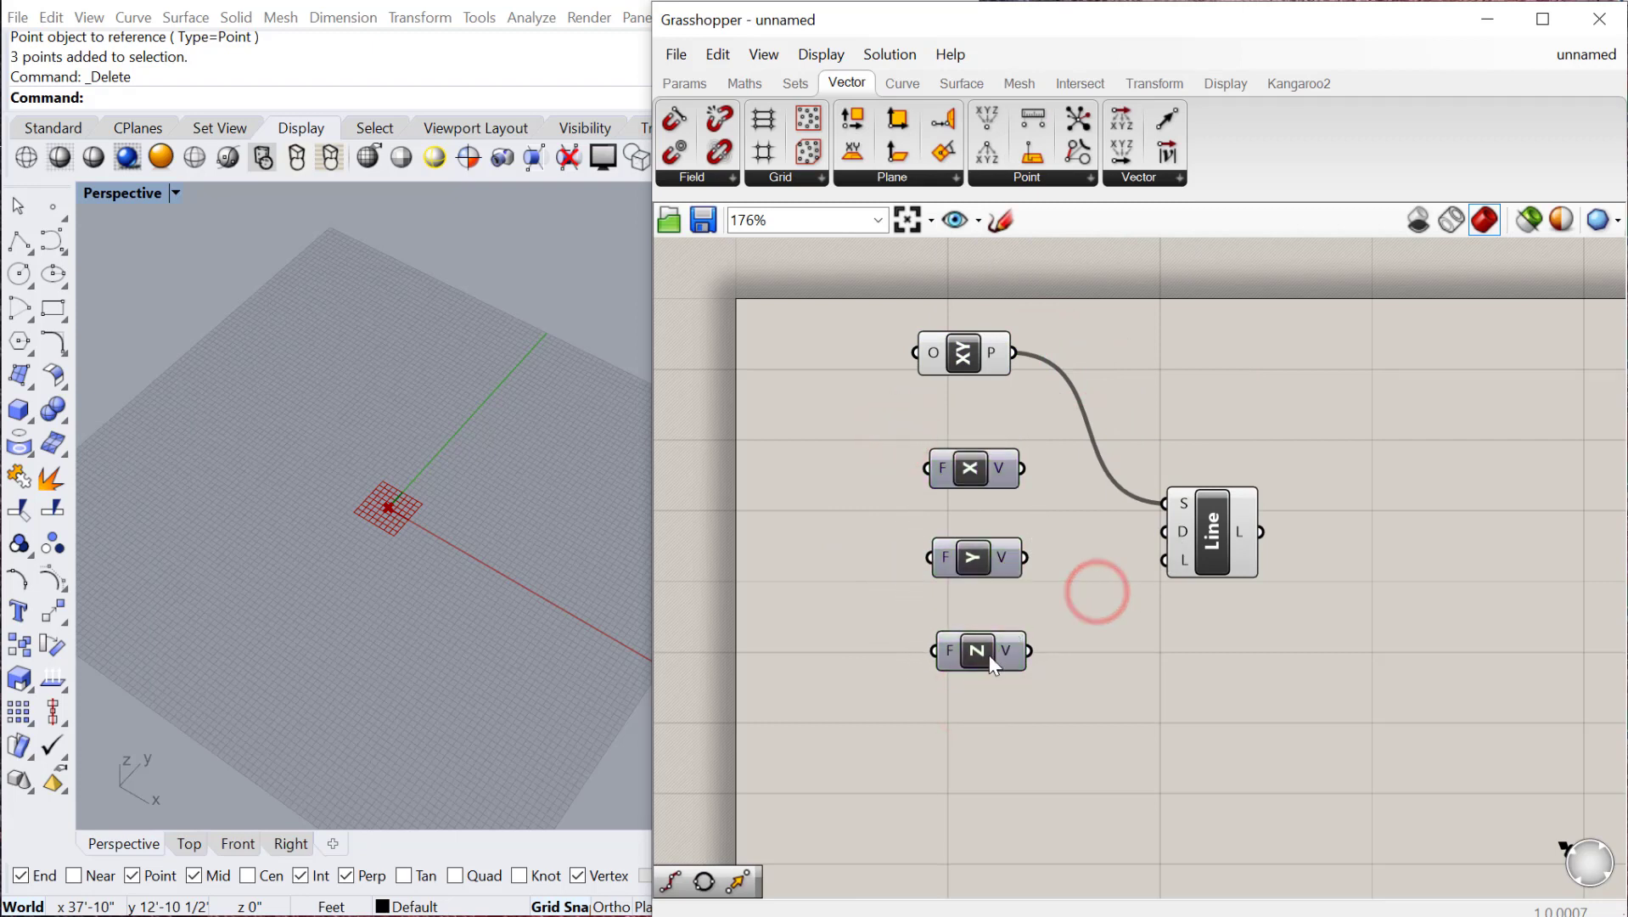
left_click_drag(991, 663, 992, 619)
left_click_drag(976, 472, 976, 513)
left_click(1110, 724)
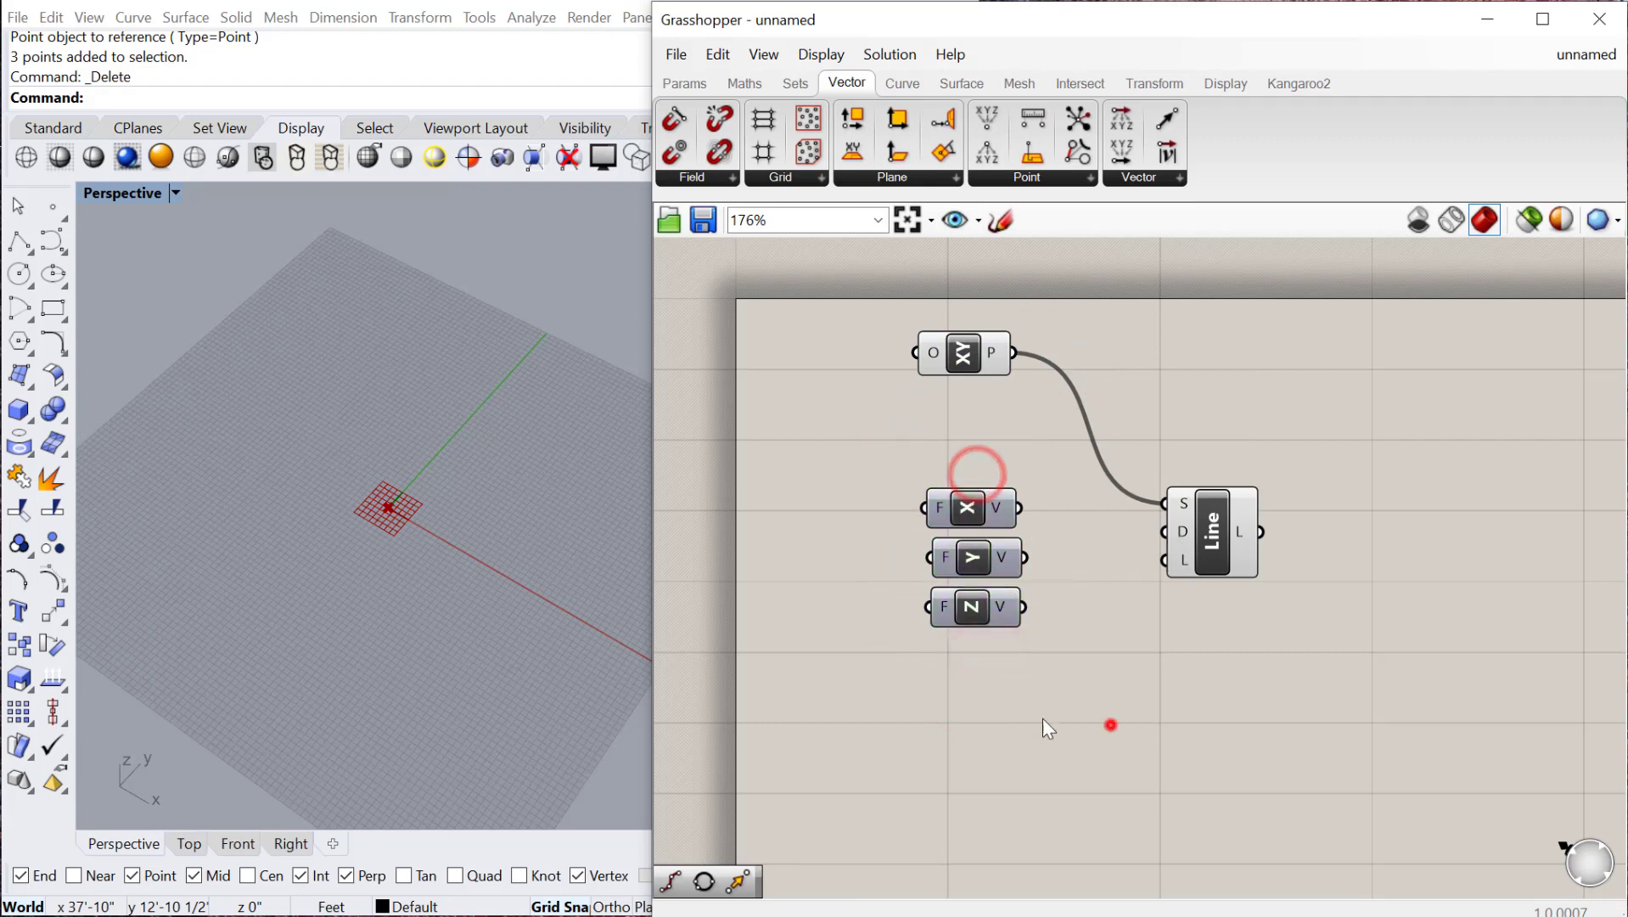
Create a 1–80 number slider and connect it to the Line's L input.
double_click(984, 719)
type("1")
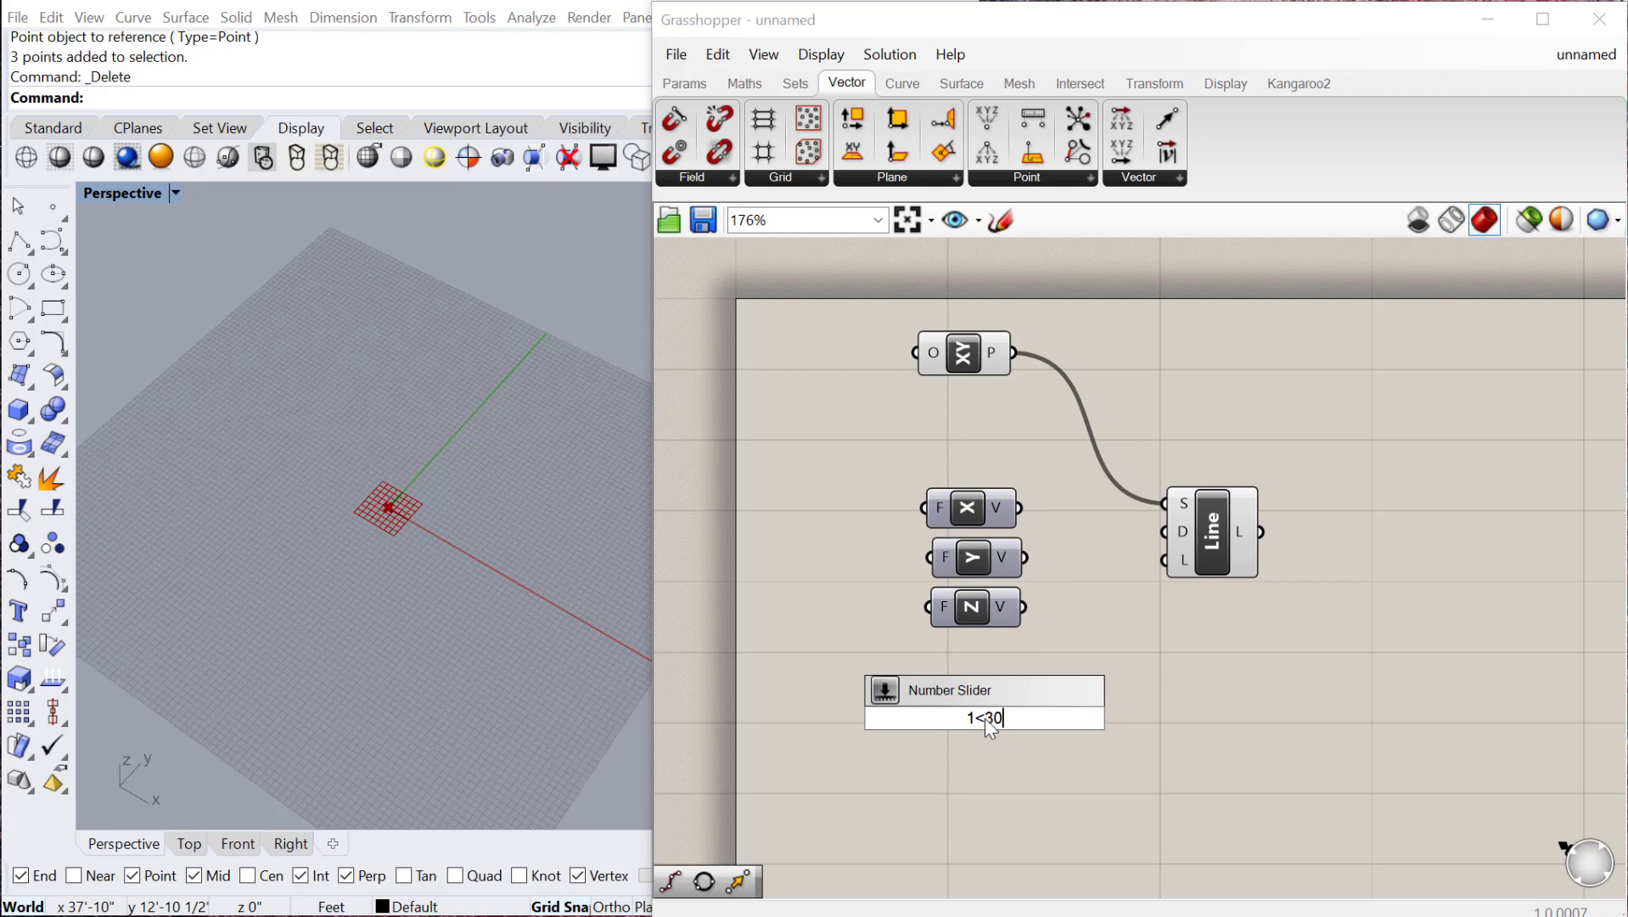
type("<80.00")
key("Return")
left_click_drag(1100, 717, 1163, 560)
Wire Unit X into the Line's D input and lengthen the line to about 58.
left_click(959, 505)
left_click_drag(959, 505, 1167, 533)
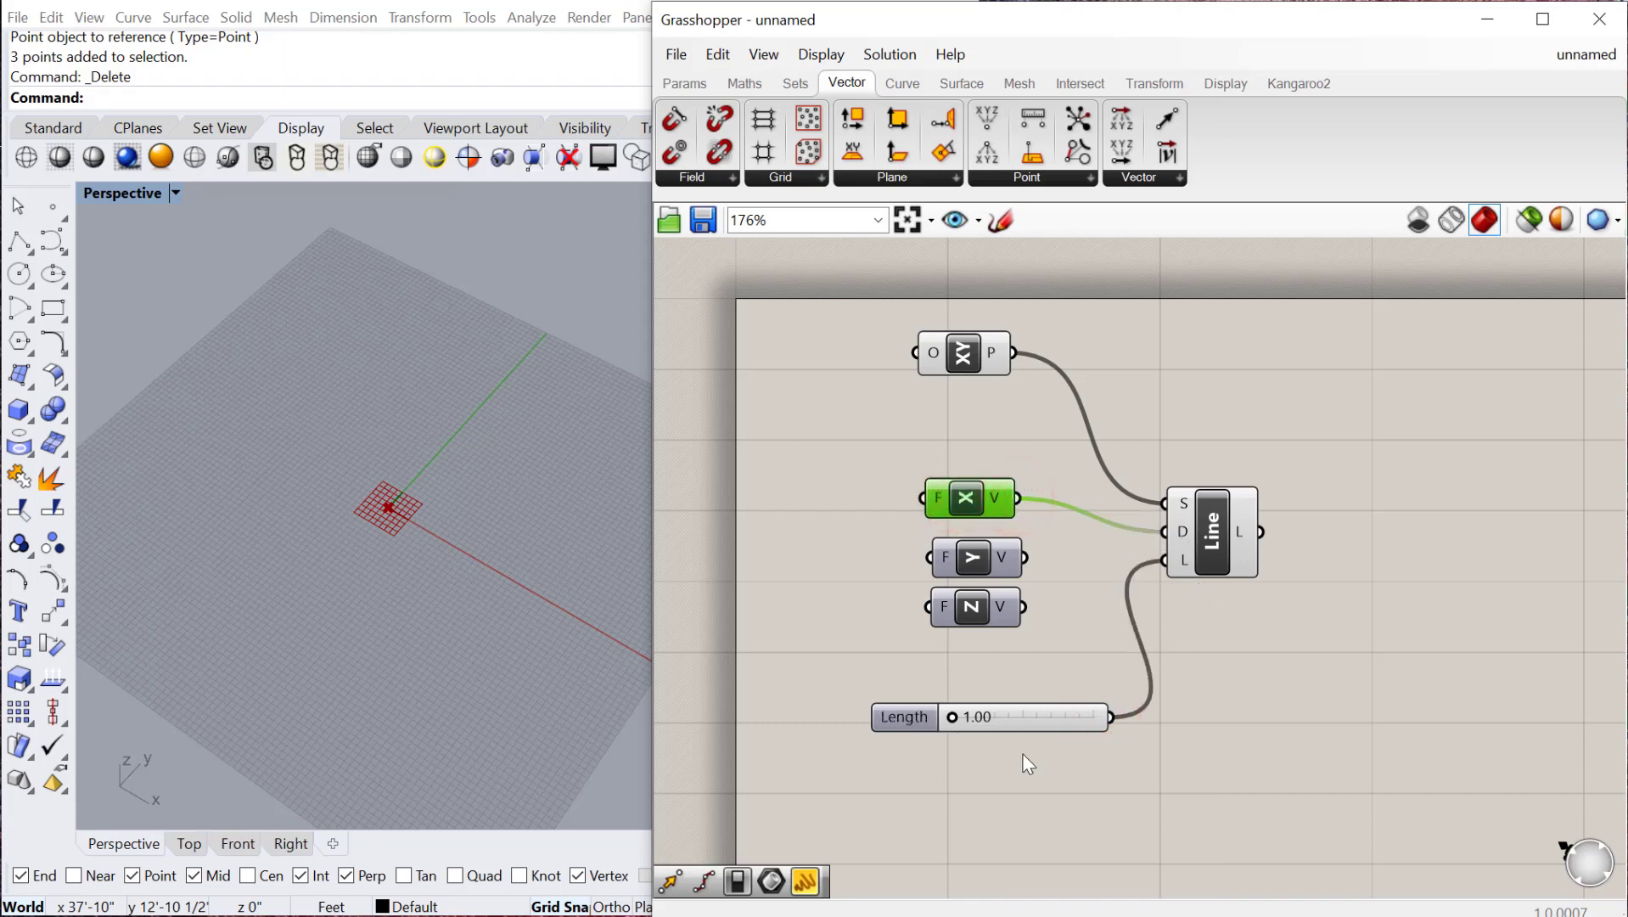
scroll(410, 582, "down", 4)
left_click_drag(955, 720, 1077, 718)
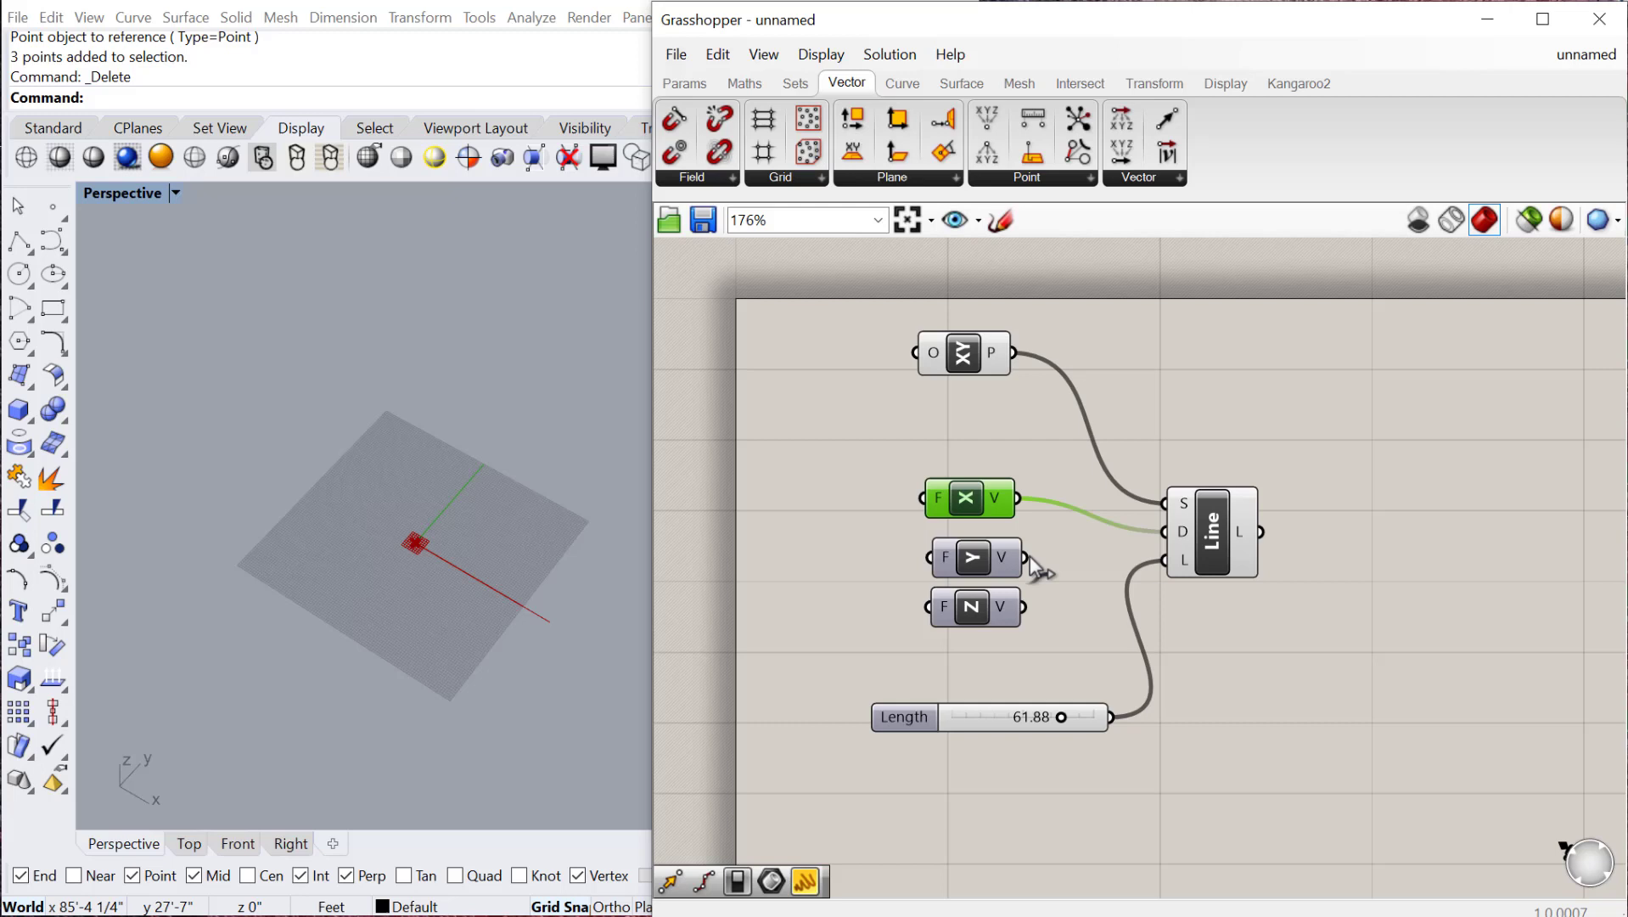
Switch the line direction from Unit Y to Unit Z and set Length to 71.28.
left_click_drag(1025, 557, 1164, 531)
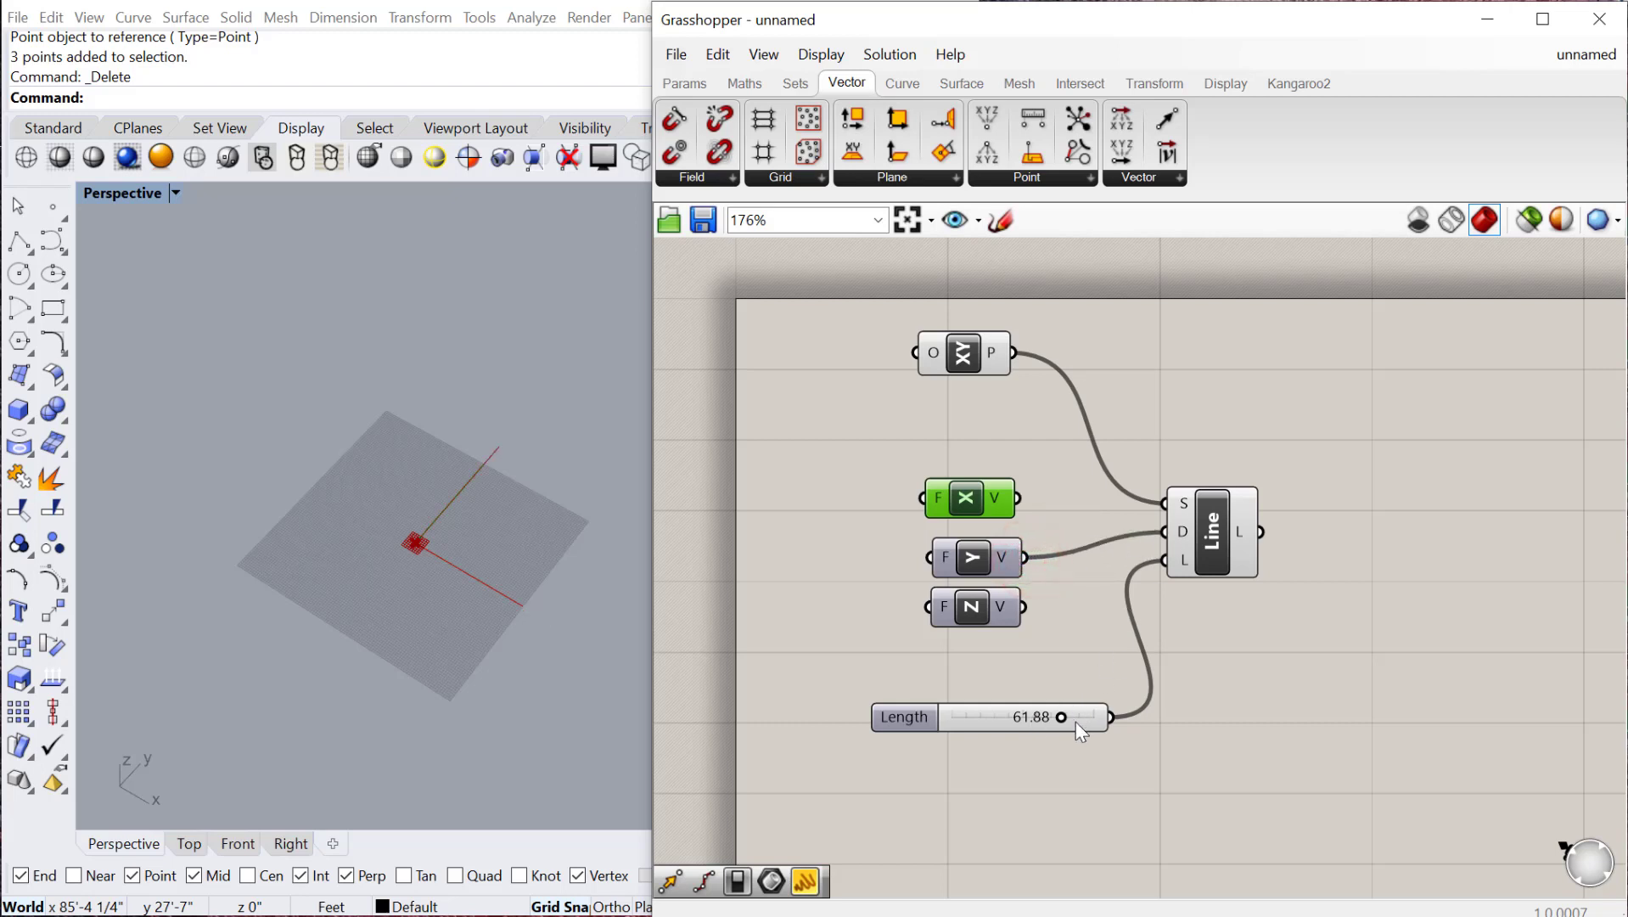
mouse_move(1063, 718)
left_mouse_down()
mouse_move(1081, 719)
mouse_move(1065, 713)
left_mouse_up()
left_click_drag(1026, 606, 1164, 531, "shift")
left_click_drag(1058, 712, 1066, 713)
right_click_drag(482, 668, 514, 407)
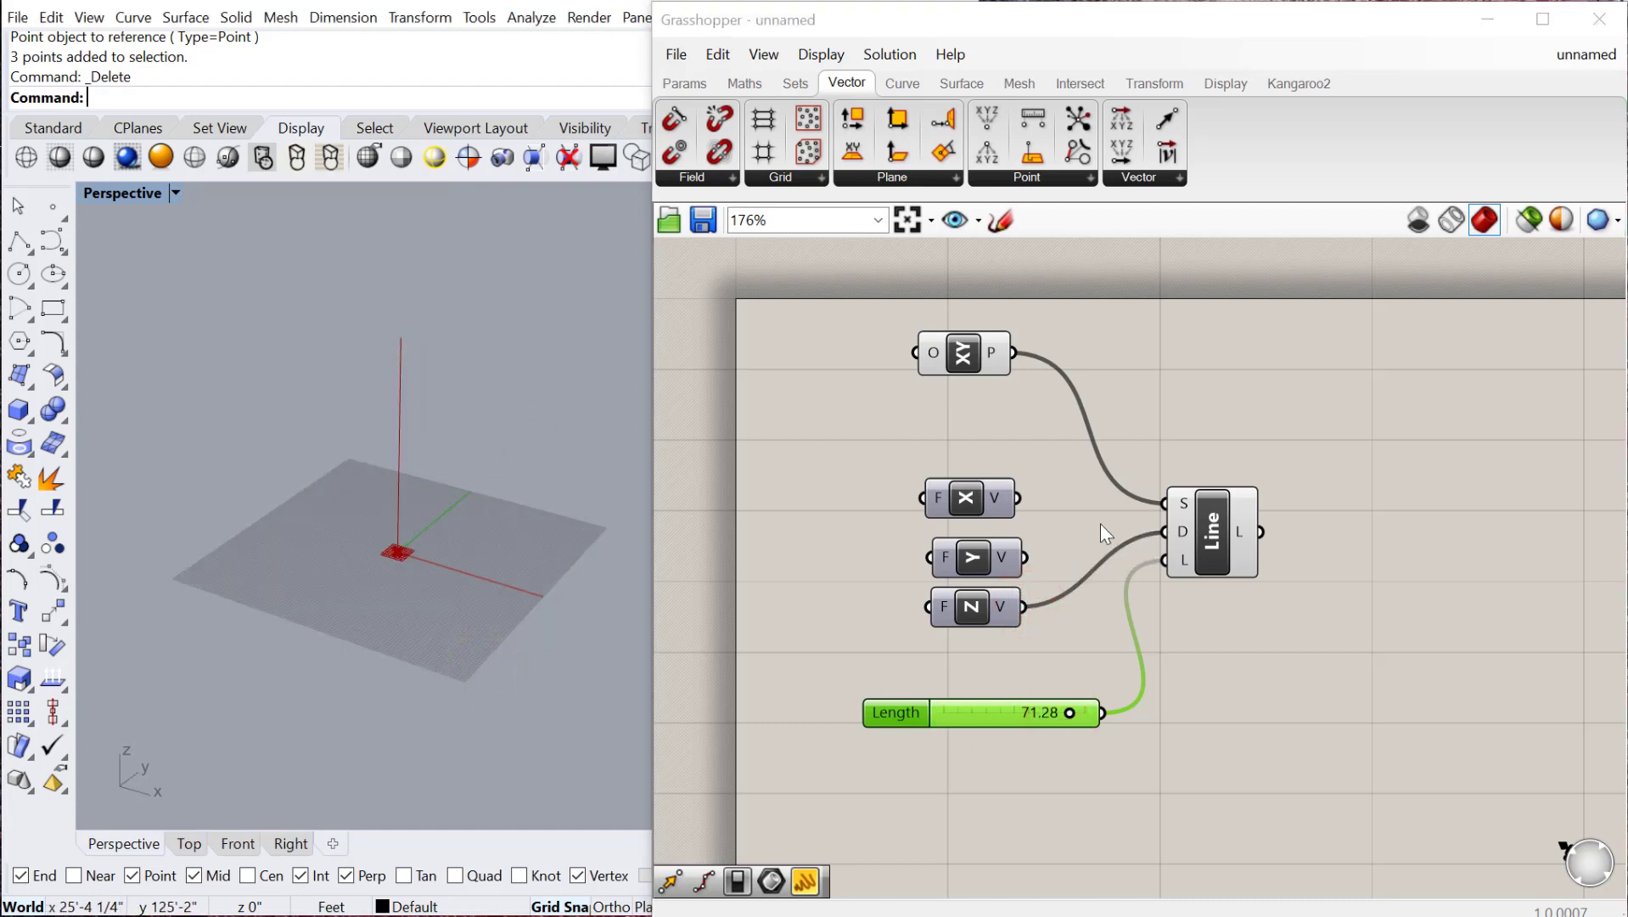
left_click_drag(967, 489, 988, 499)
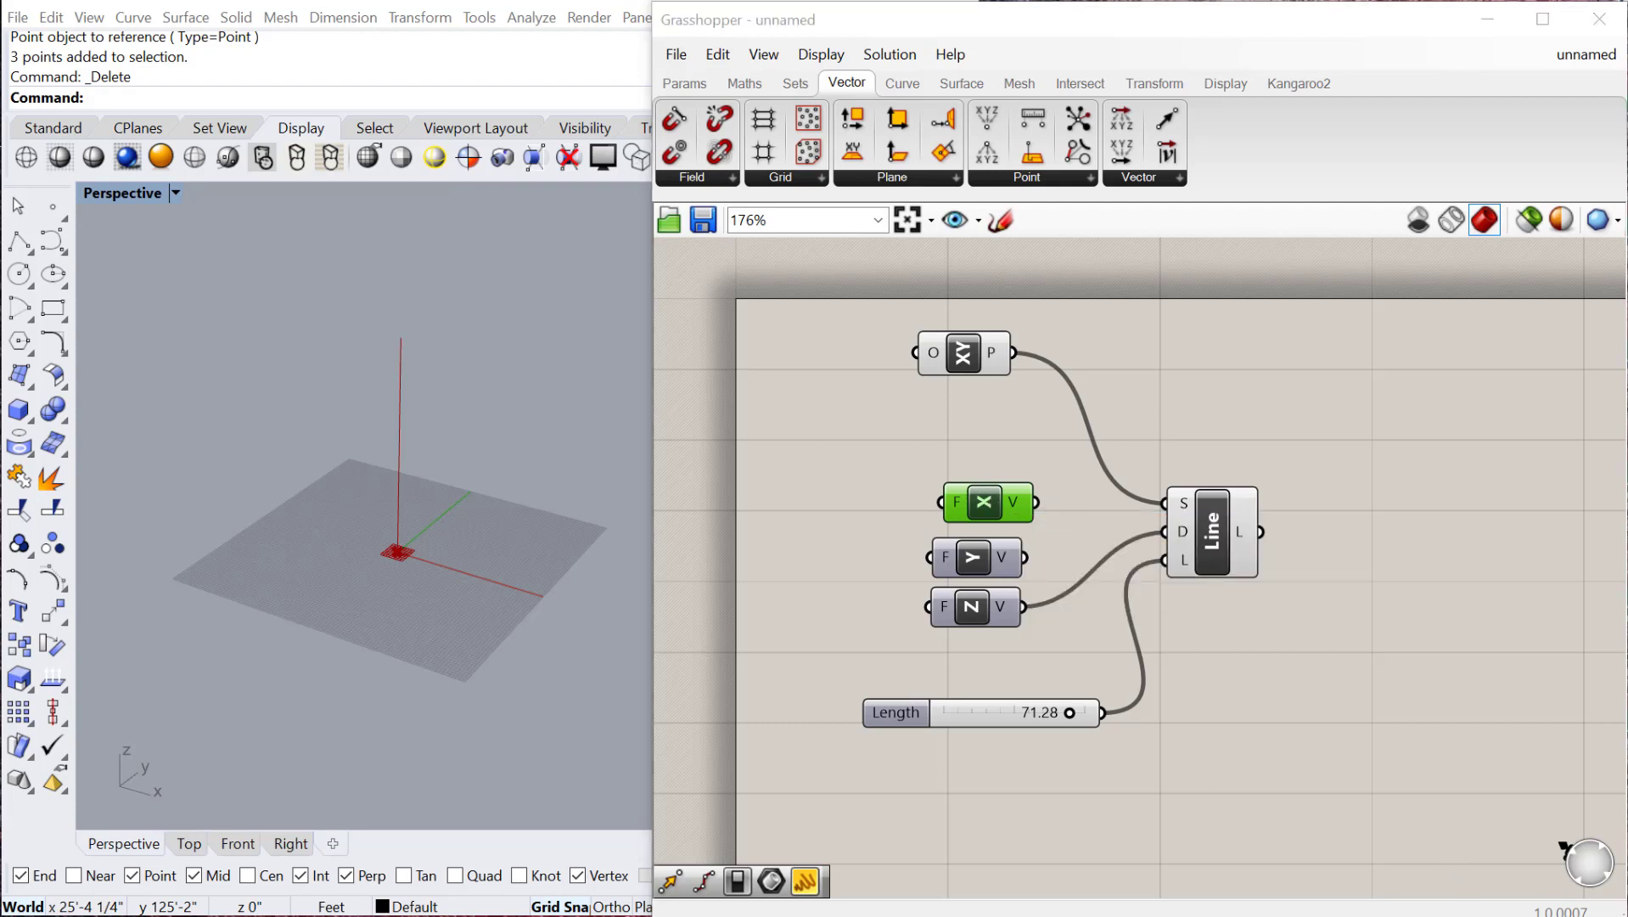
Place a Vector 2Pt component on the canvas.
left_click(1126, 180)
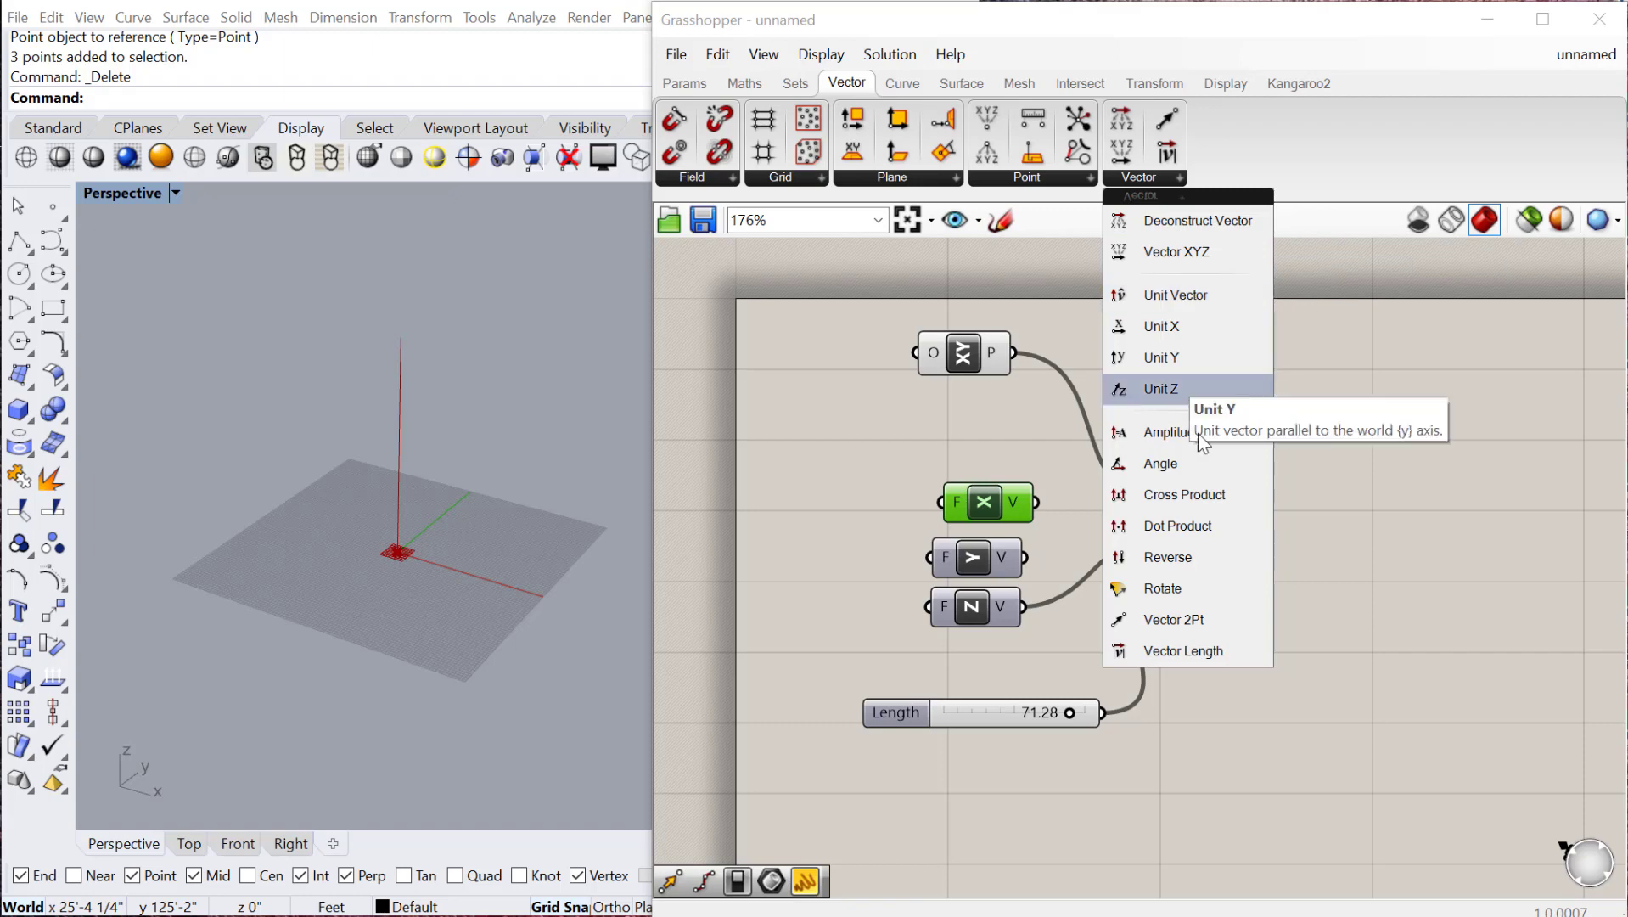
left_click_drag(1186, 622, 1305, 718)
scroll(1305, 718, "down", 3)
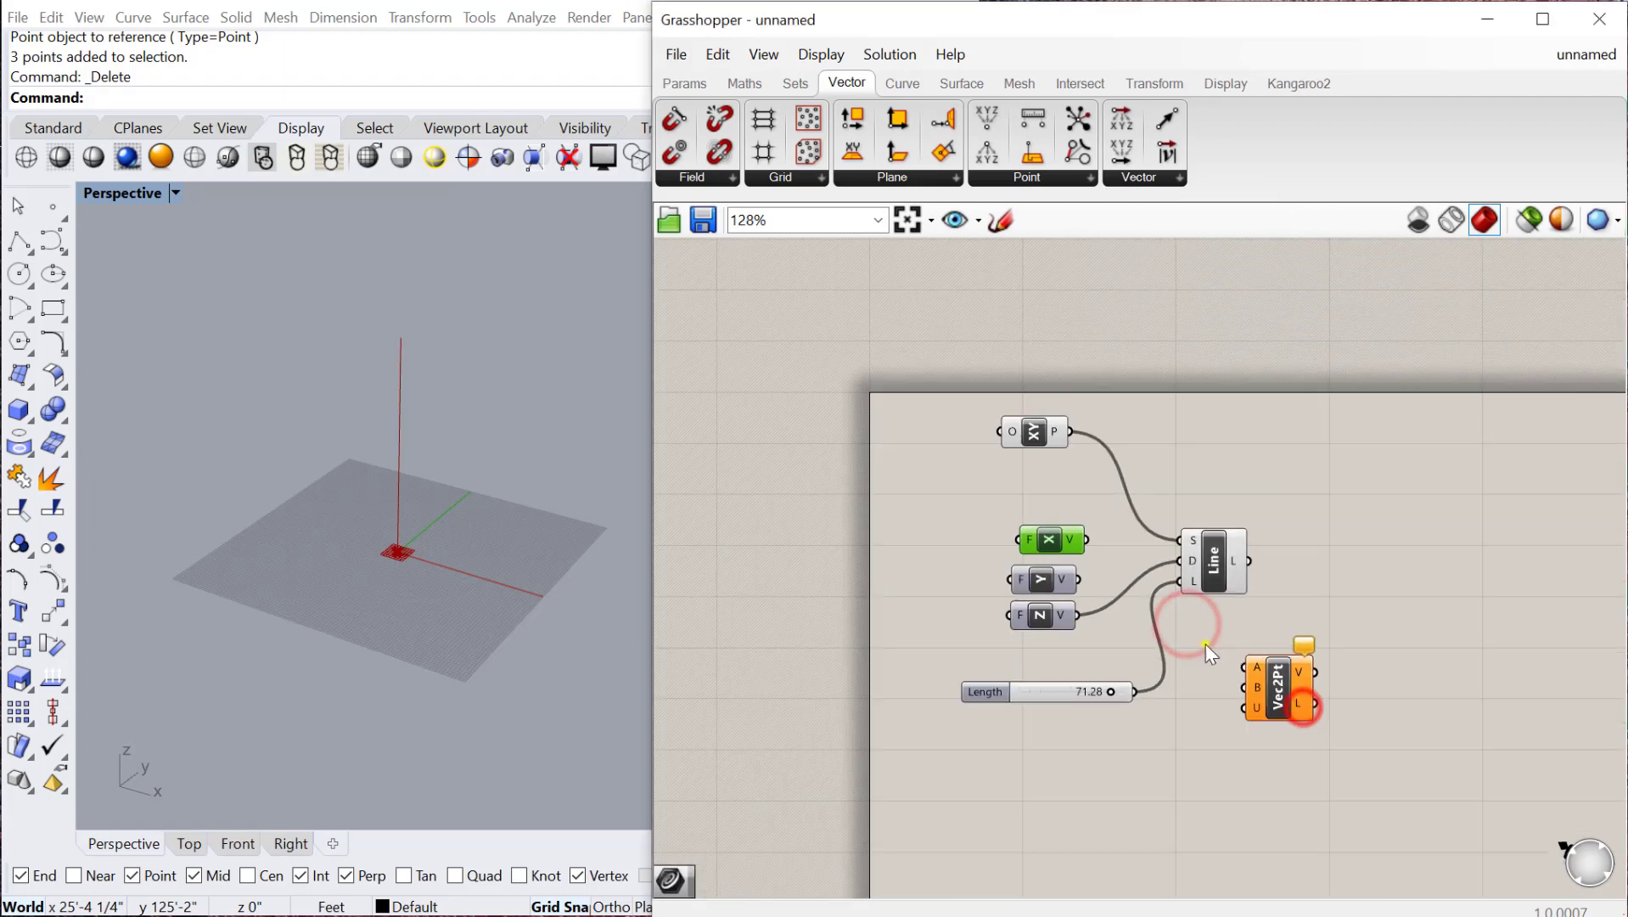
Delete the Line, unit vectors, Length slider and XY Plane, keeping Vector 2Pt in view.
right_click_drag(1279, 690, 1151, 545)
left_click_drag(1152, 545, 874, 289)
scroll(1064, 548, "down", 1)
key("Delete")
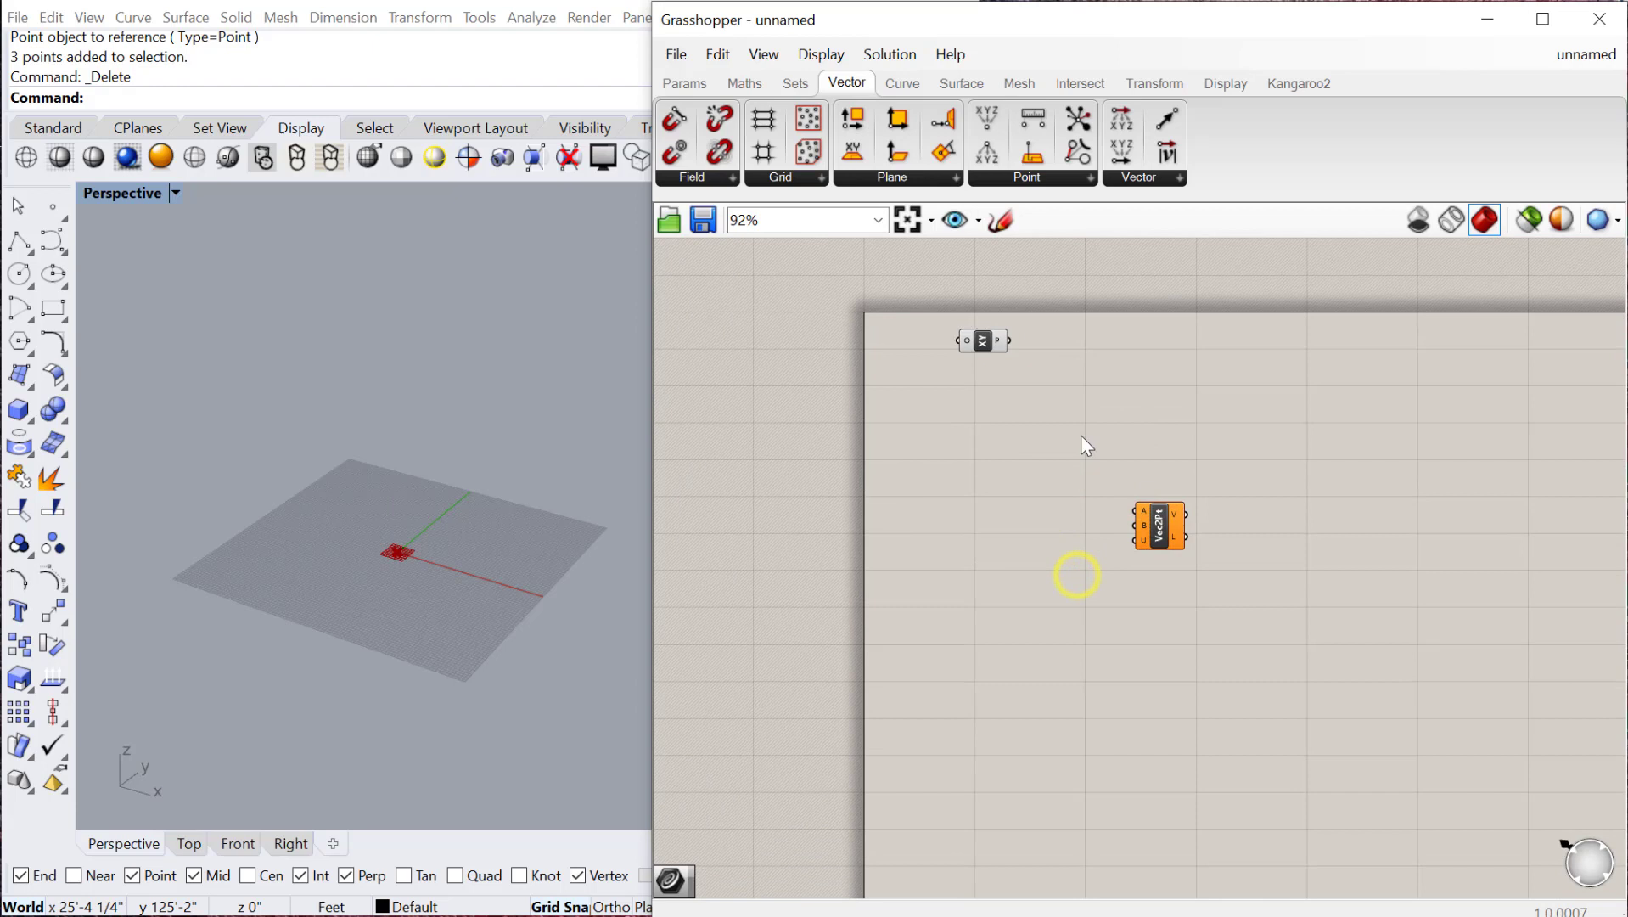
left_click(982, 339)
key("Delete")
left_click_drag(1142, 537, 1047, 447)
scroll(1046, 446, "up", 2)
scroll(1047, 447, "up", 1)
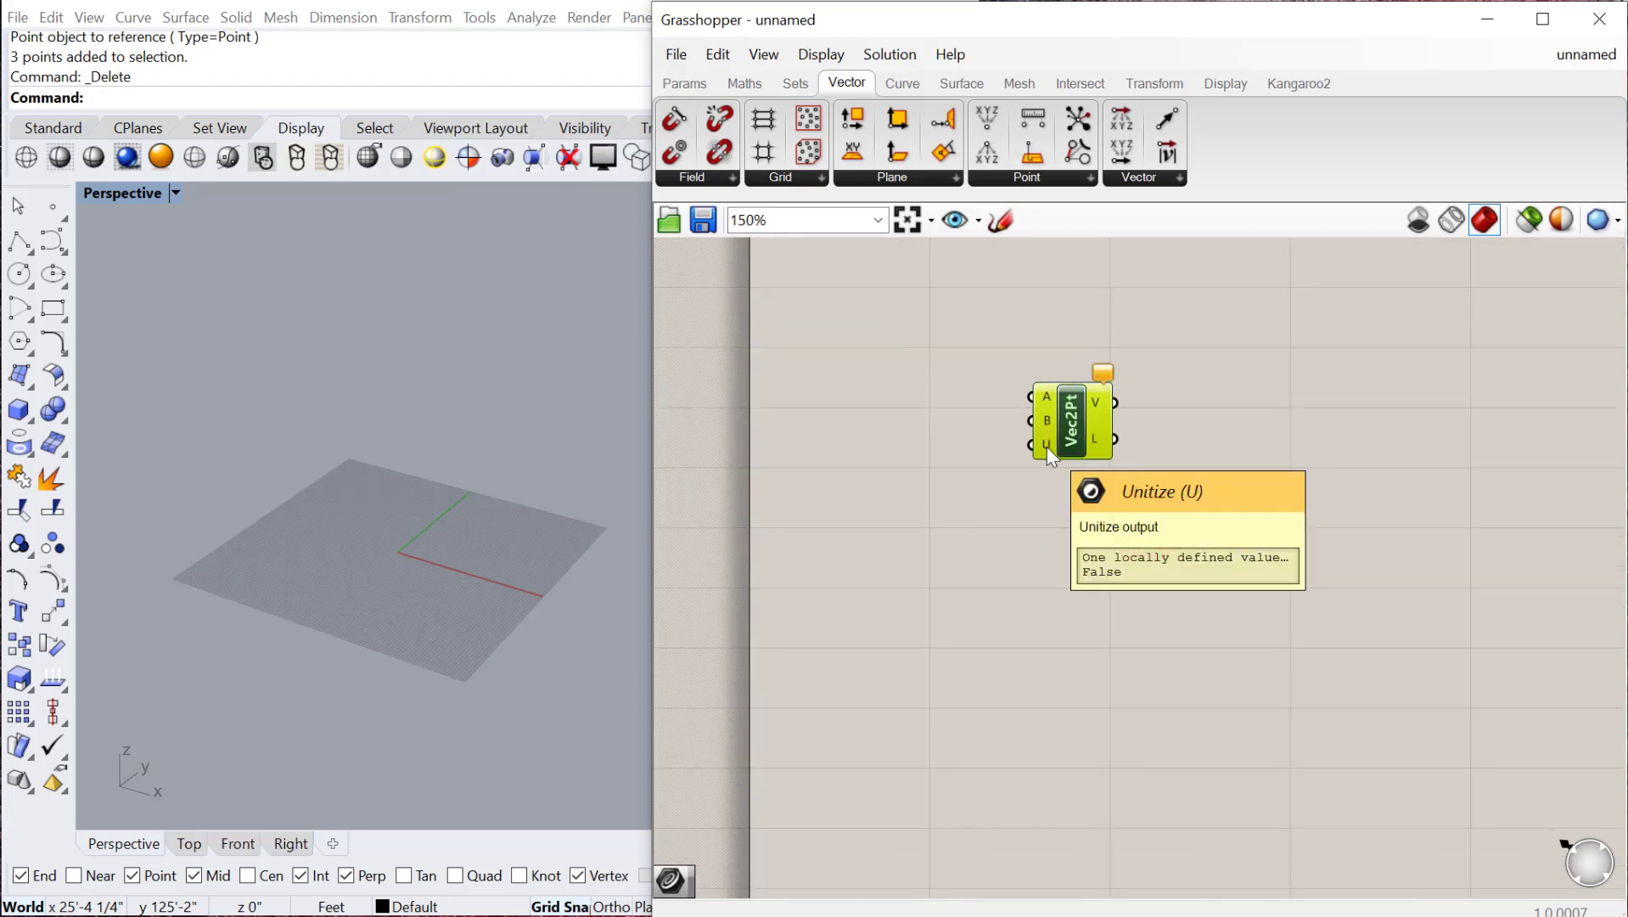
Draw two points in the Rhino viewport with the Point command.
left_click(397, 498)
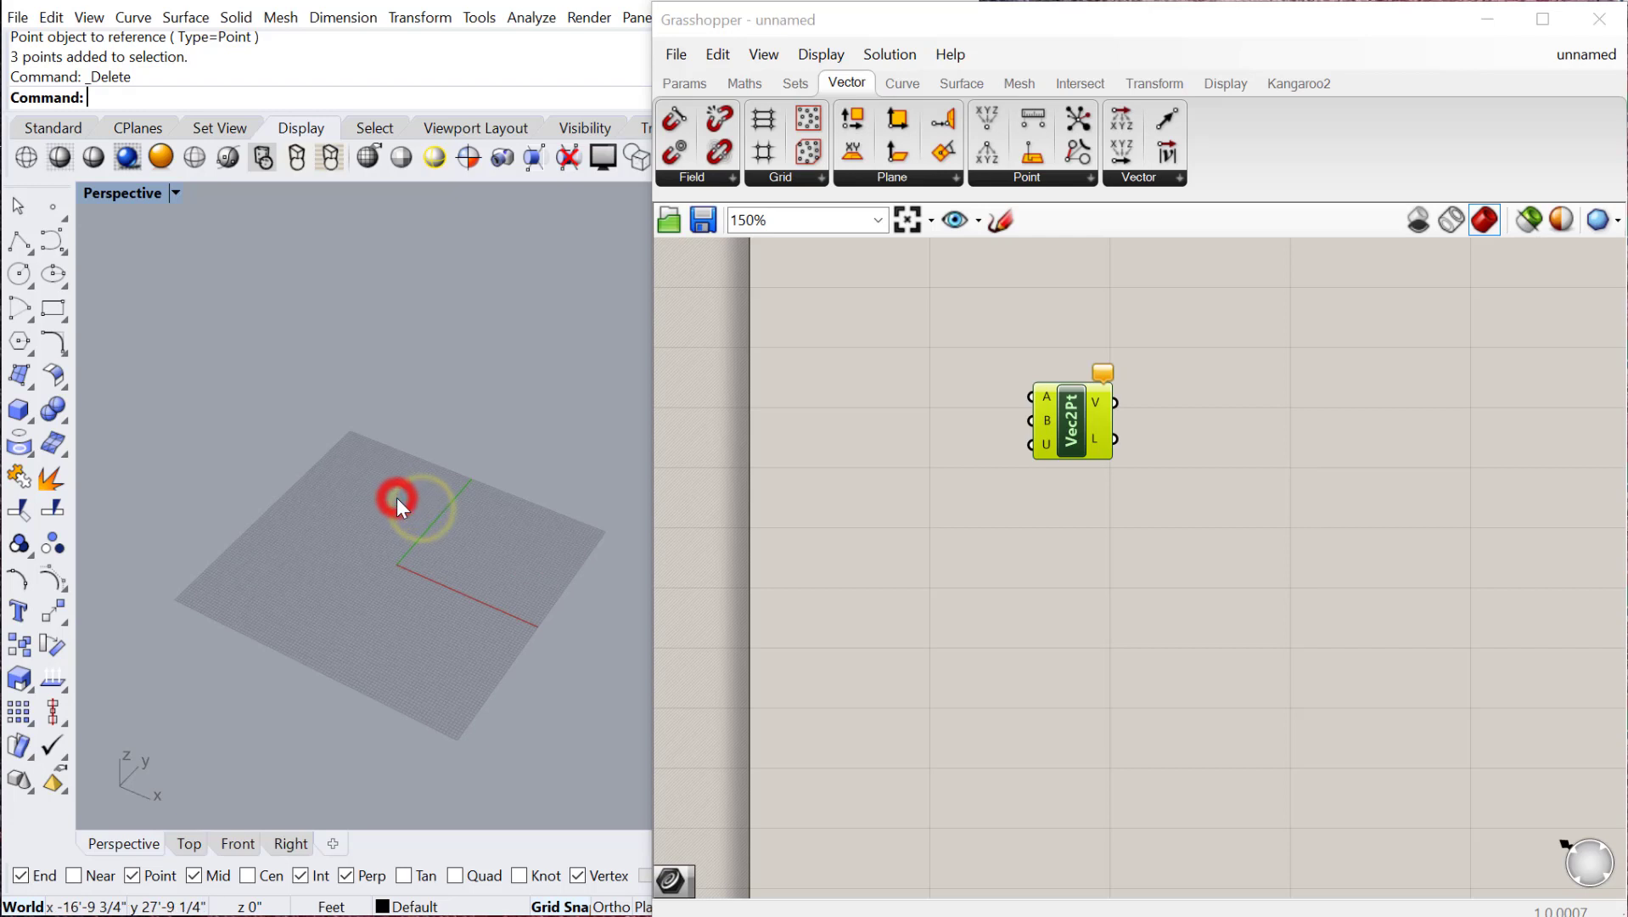
type("Point")
key("Return")
left_click(354, 414)
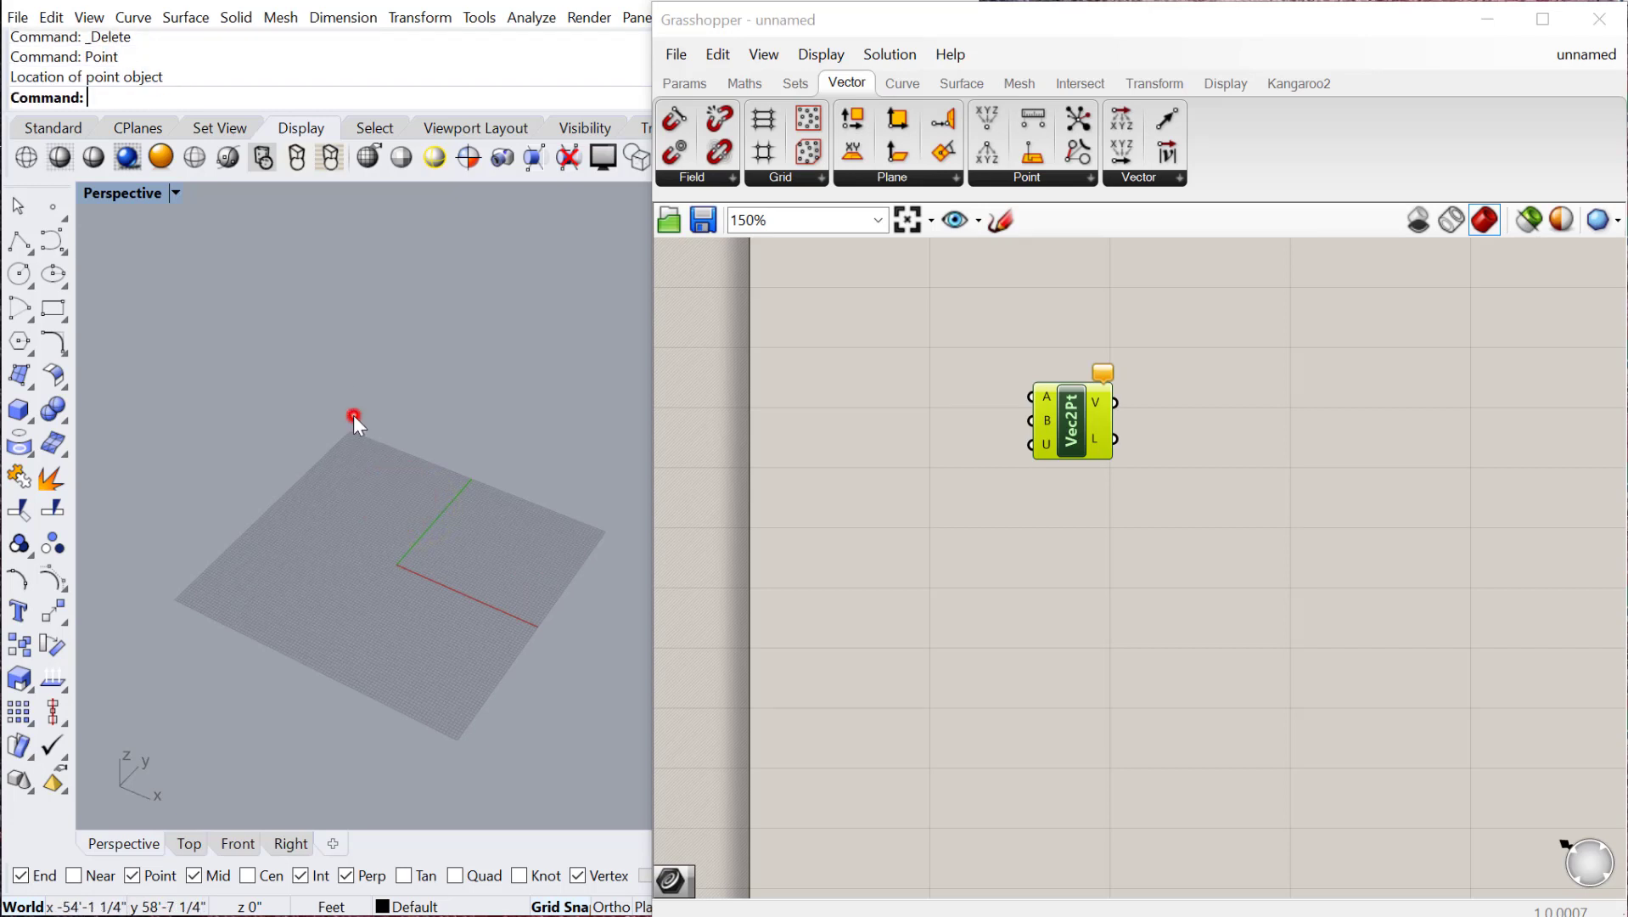
right_click(367, 534)
left_click(456, 647)
right_click_drag(331, 604, 425, 611)
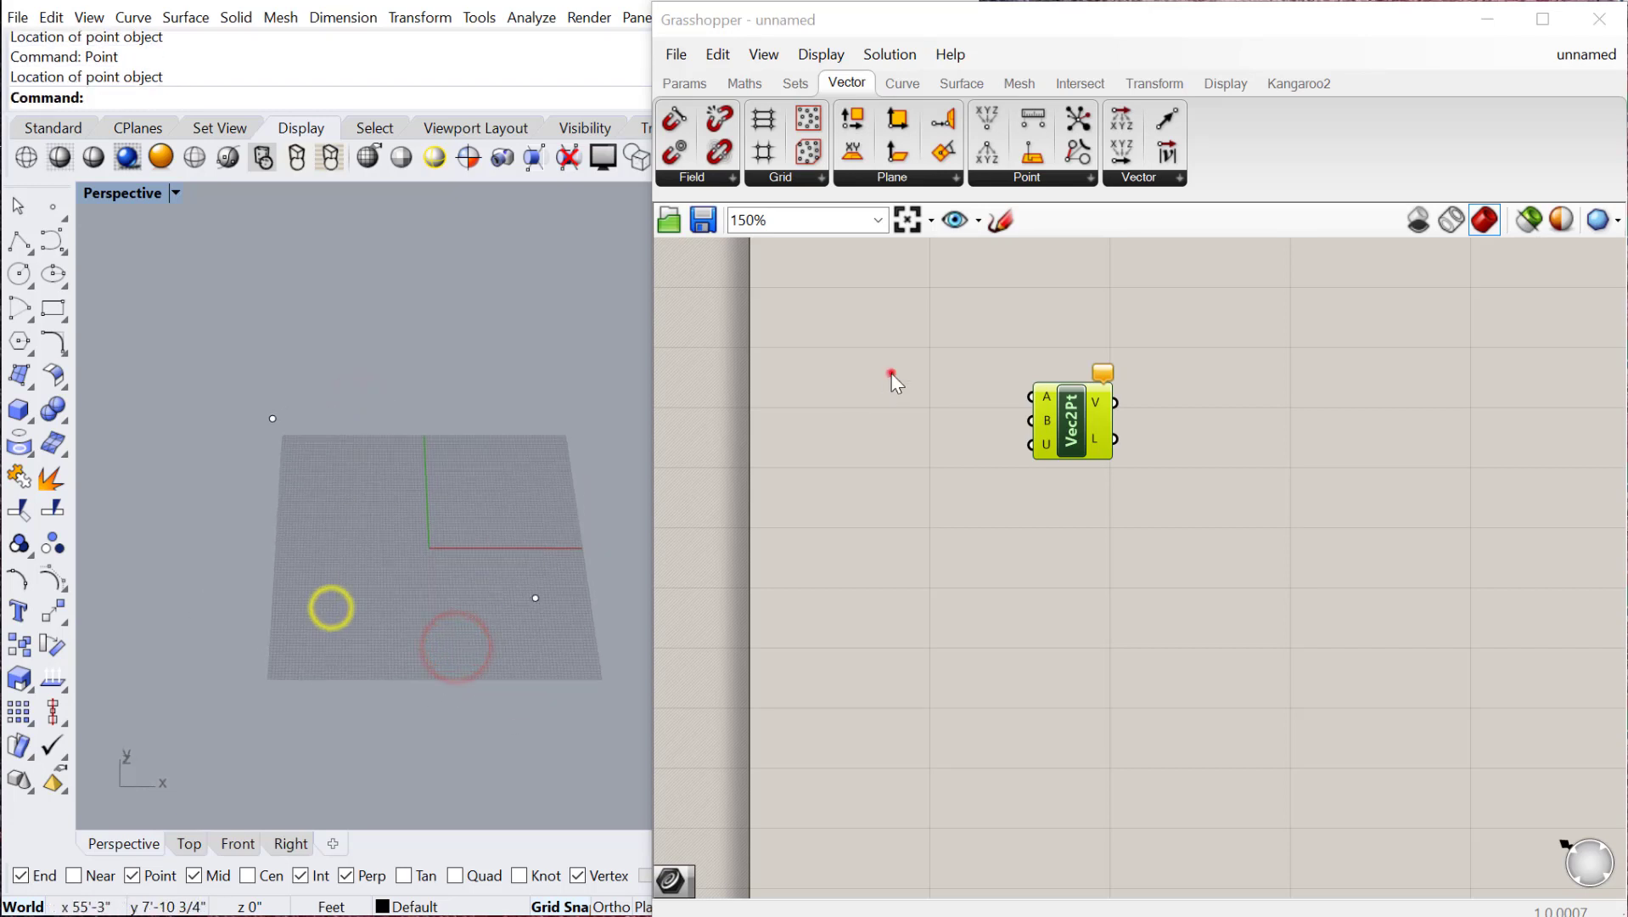
Add a Point parameter referencing the upper-left Rhino point.
double_click(890, 374)
type("point")
key("Return")
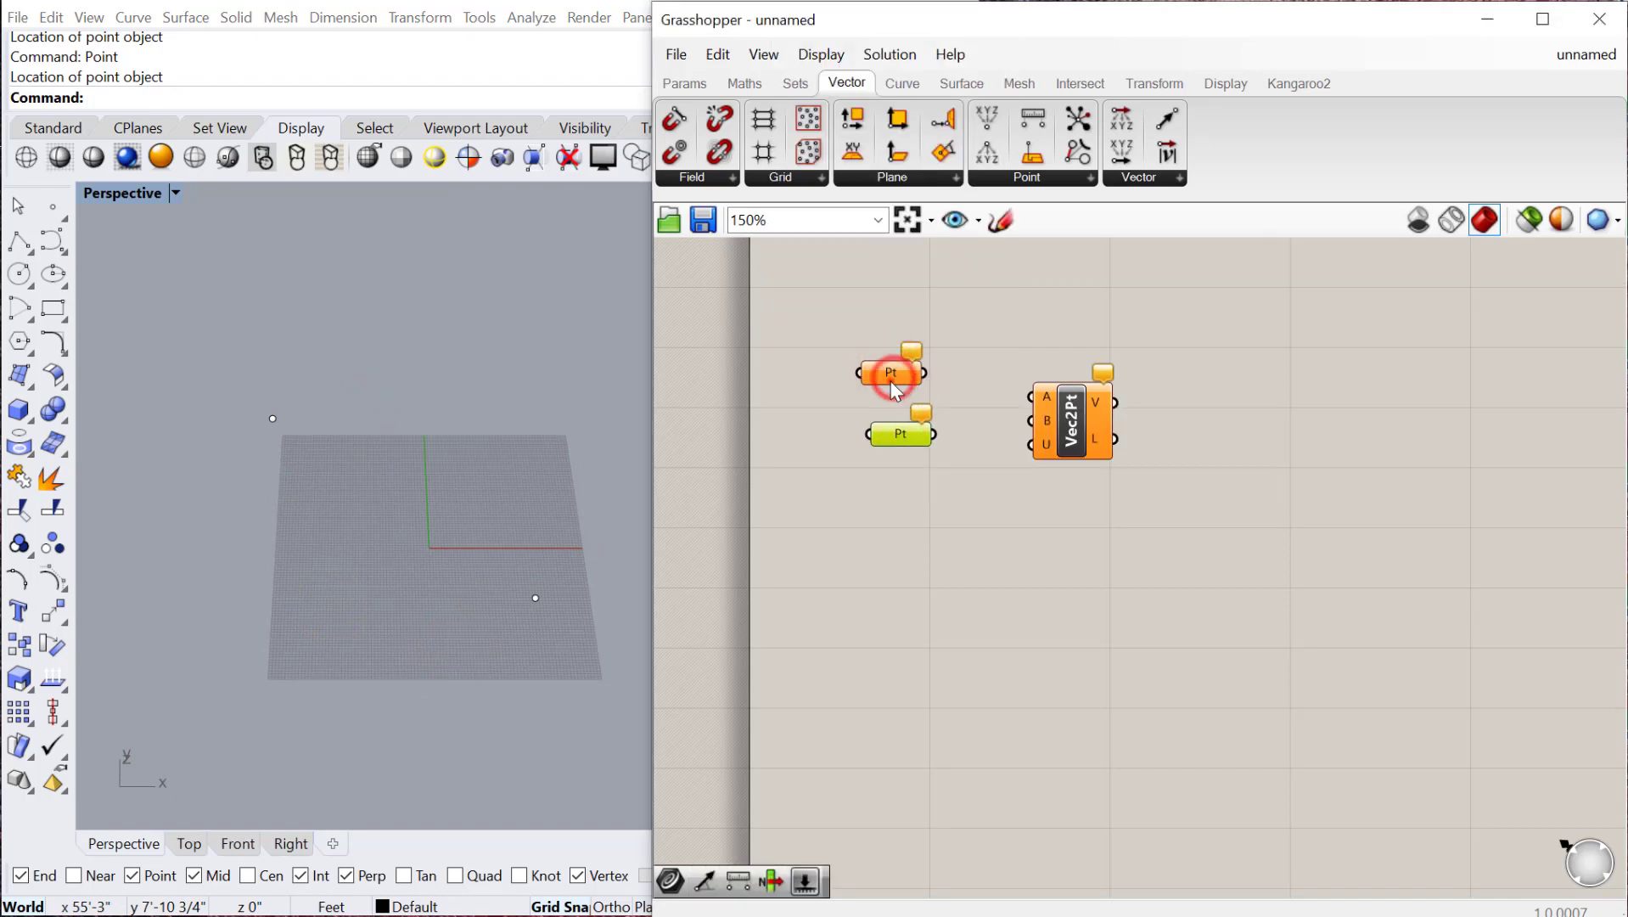
right_click(889, 373)
left_click(972, 679)
left_click(273, 419)
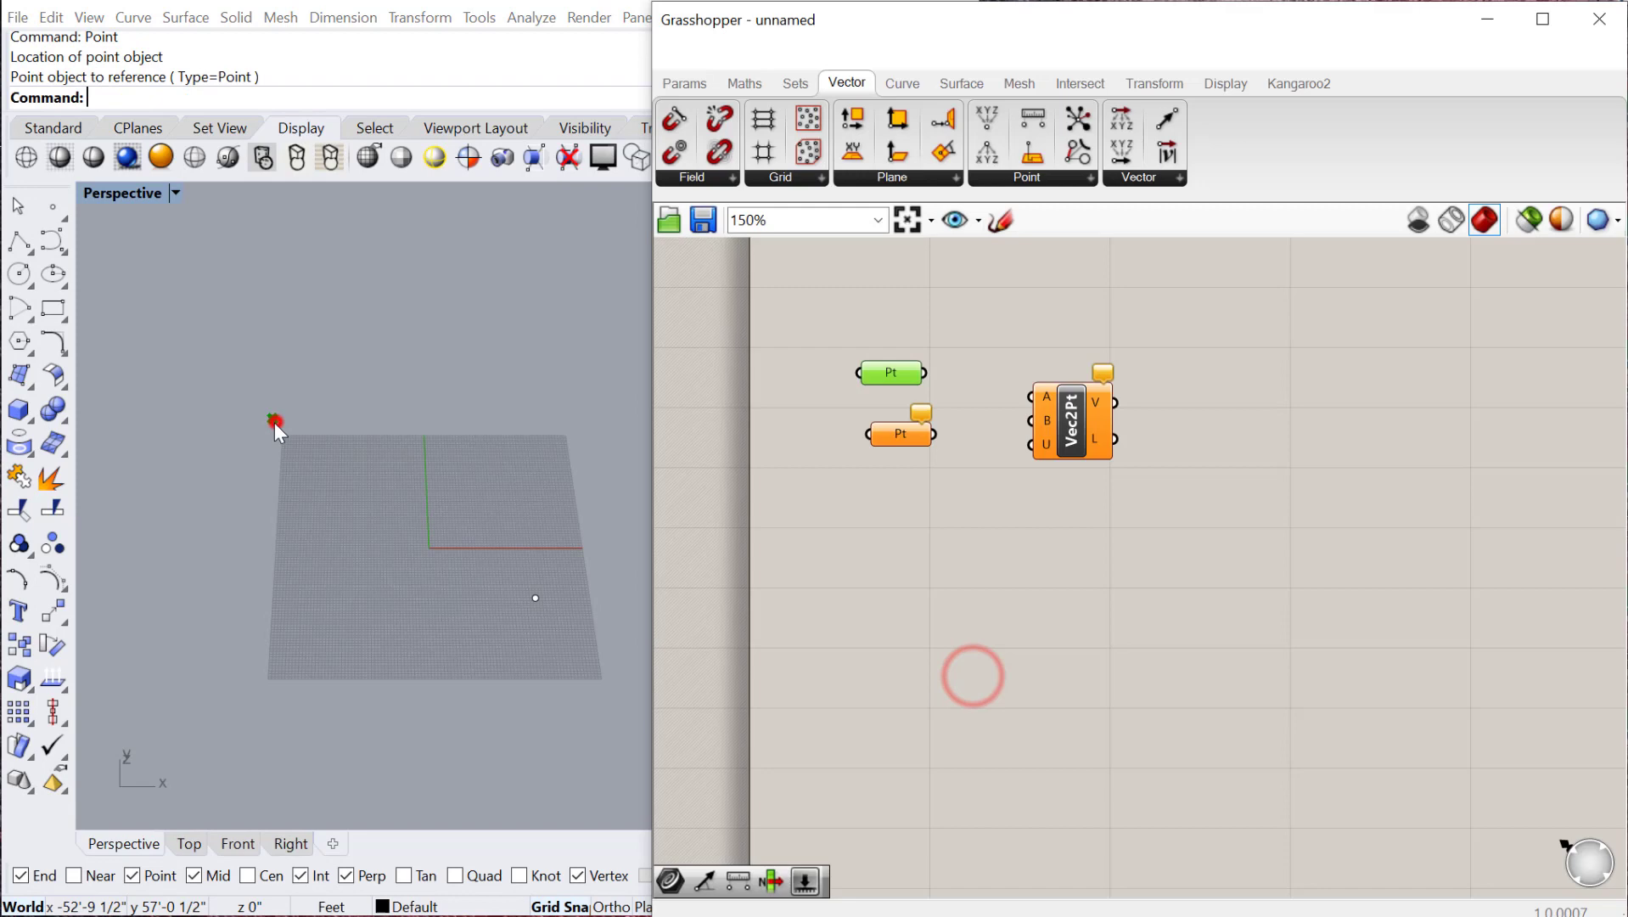
Set the second Point parameter to the lower Rhino point.
right_click(916, 437)
left_click(917, 437)
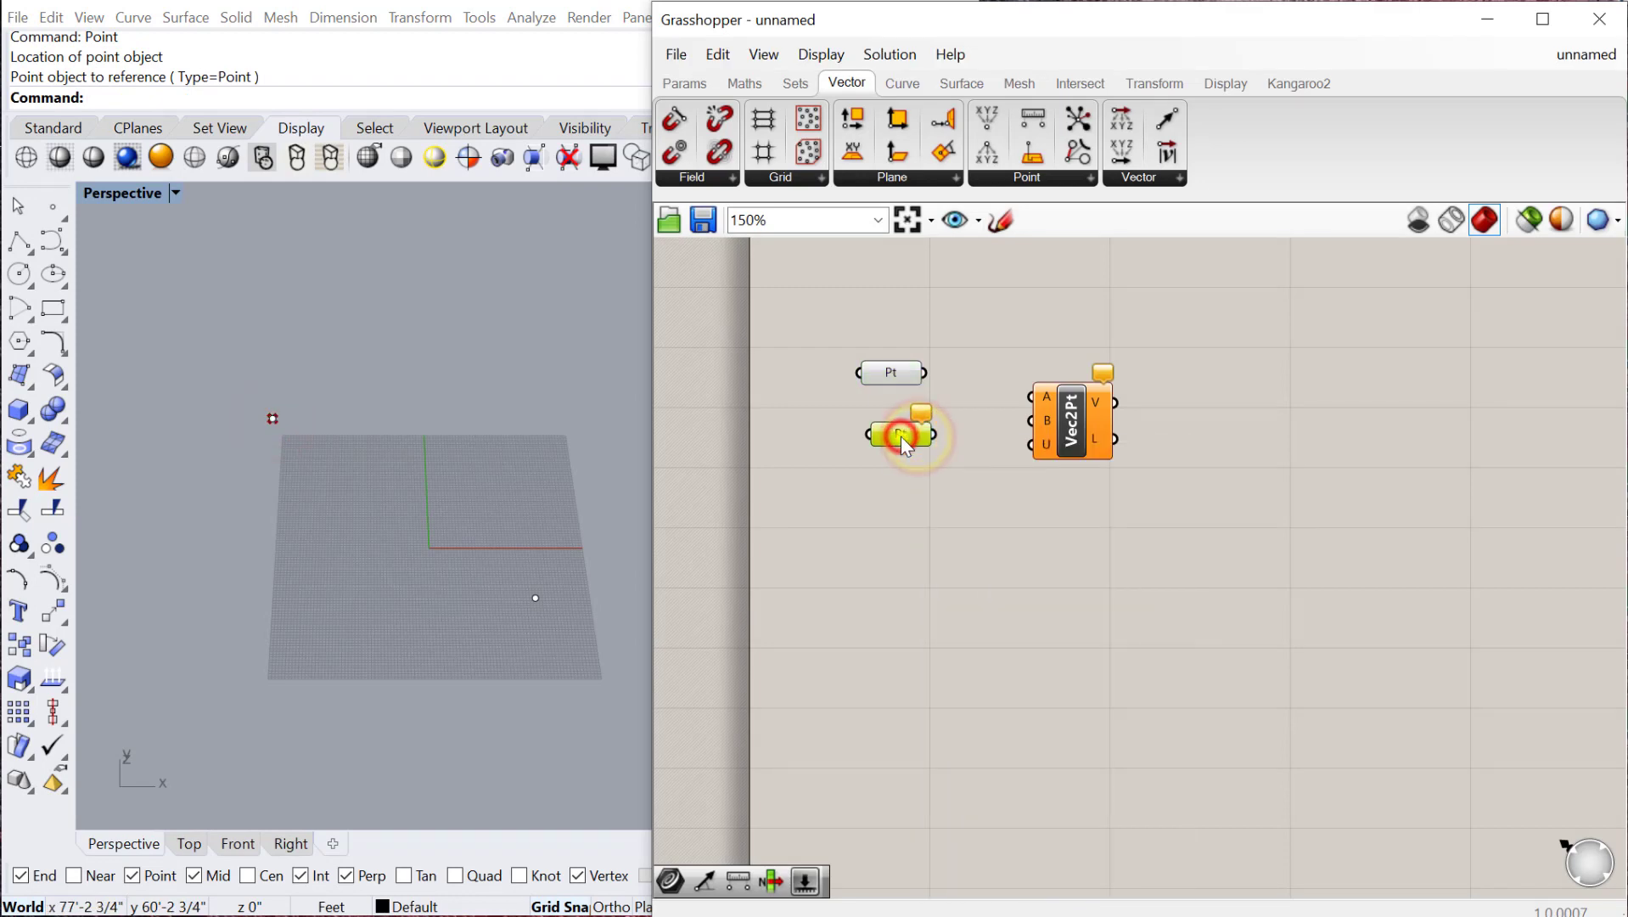
right_click(916, 437)
left_click(964, 727)
left_click(535, 598)
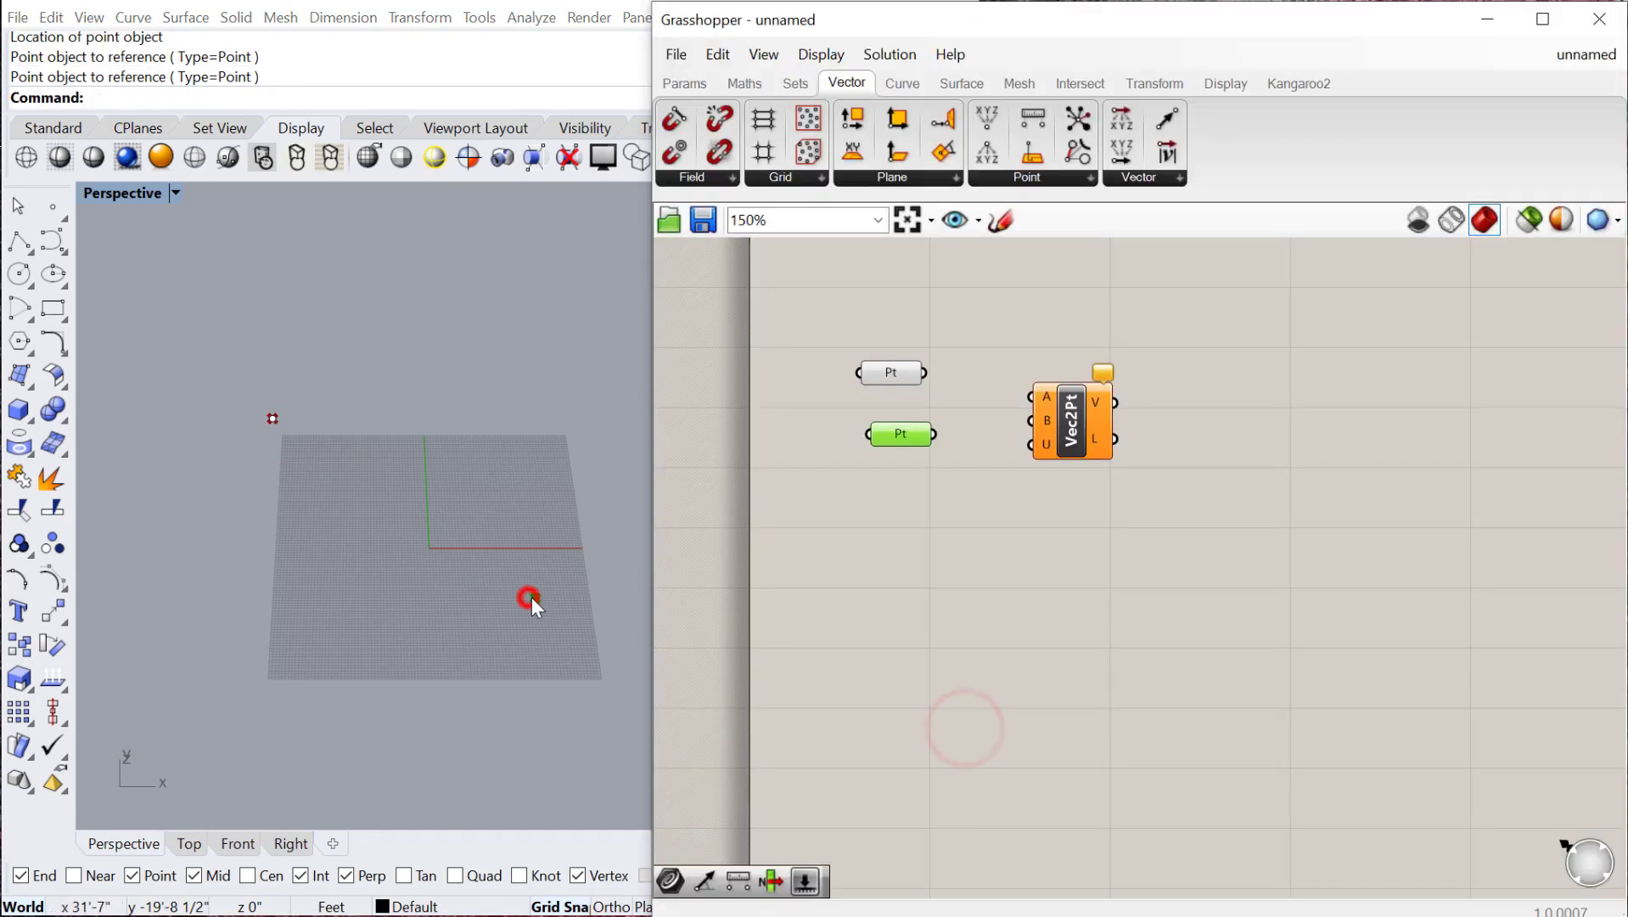
left_click(907, 431)
Wire the upper point into Vec2Pt's A input and the lower point into B.
left_click_drag(924, 372, 1031, 395)
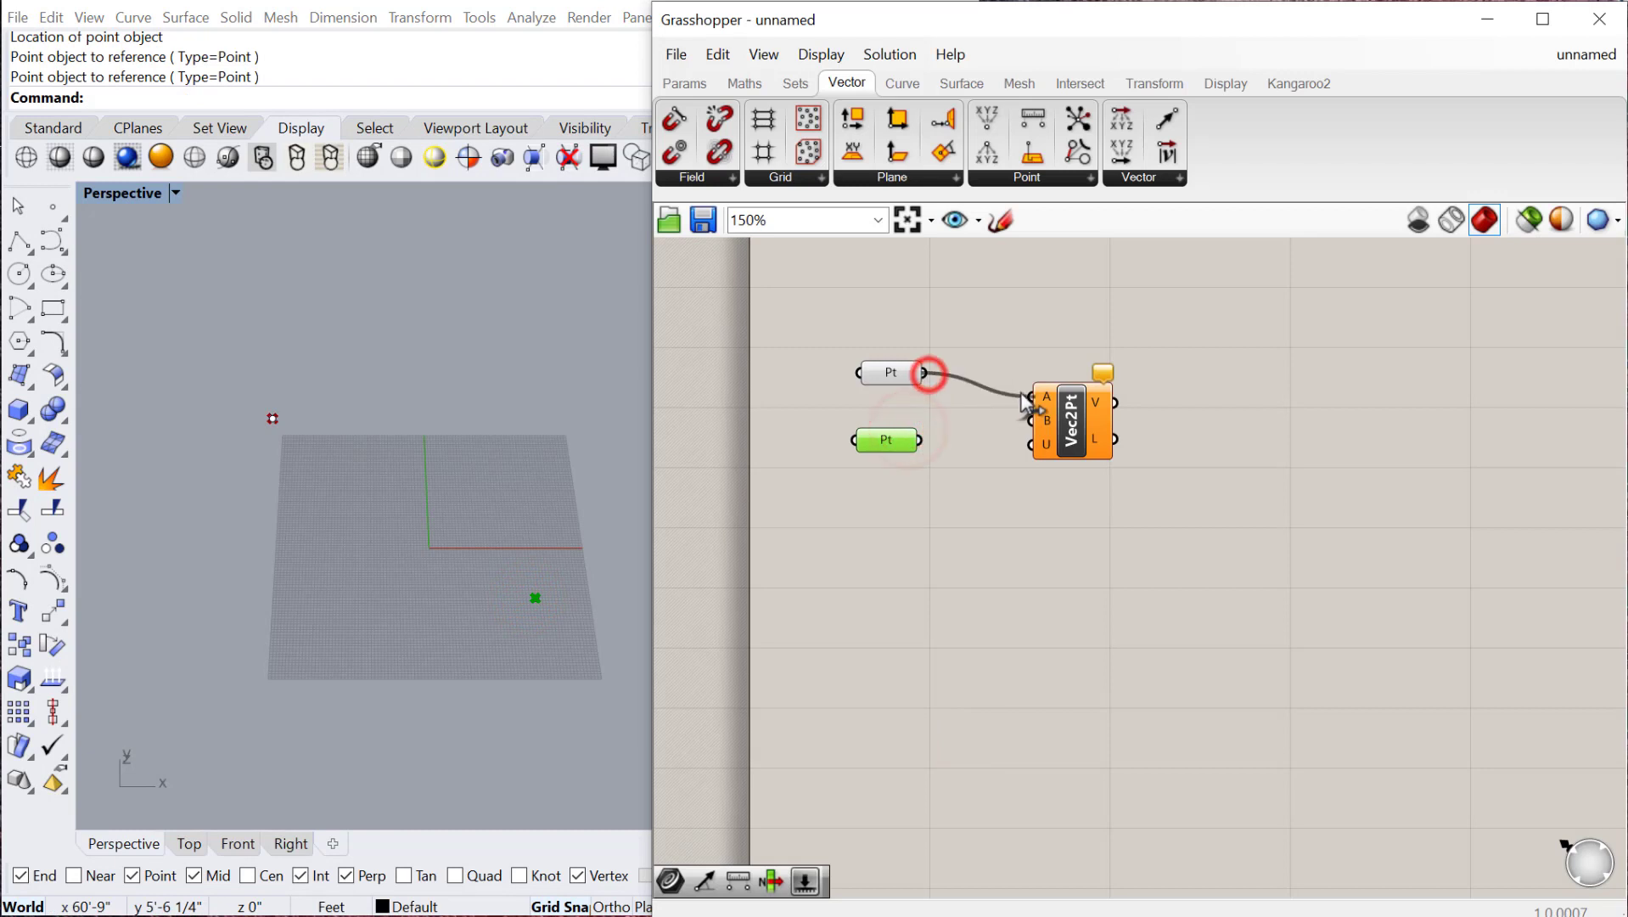
mouse_move(918, 439)
left_mouse_down()
mouse_move(1031, 420)
mouse_move(887, 434)
left_mouse_up()
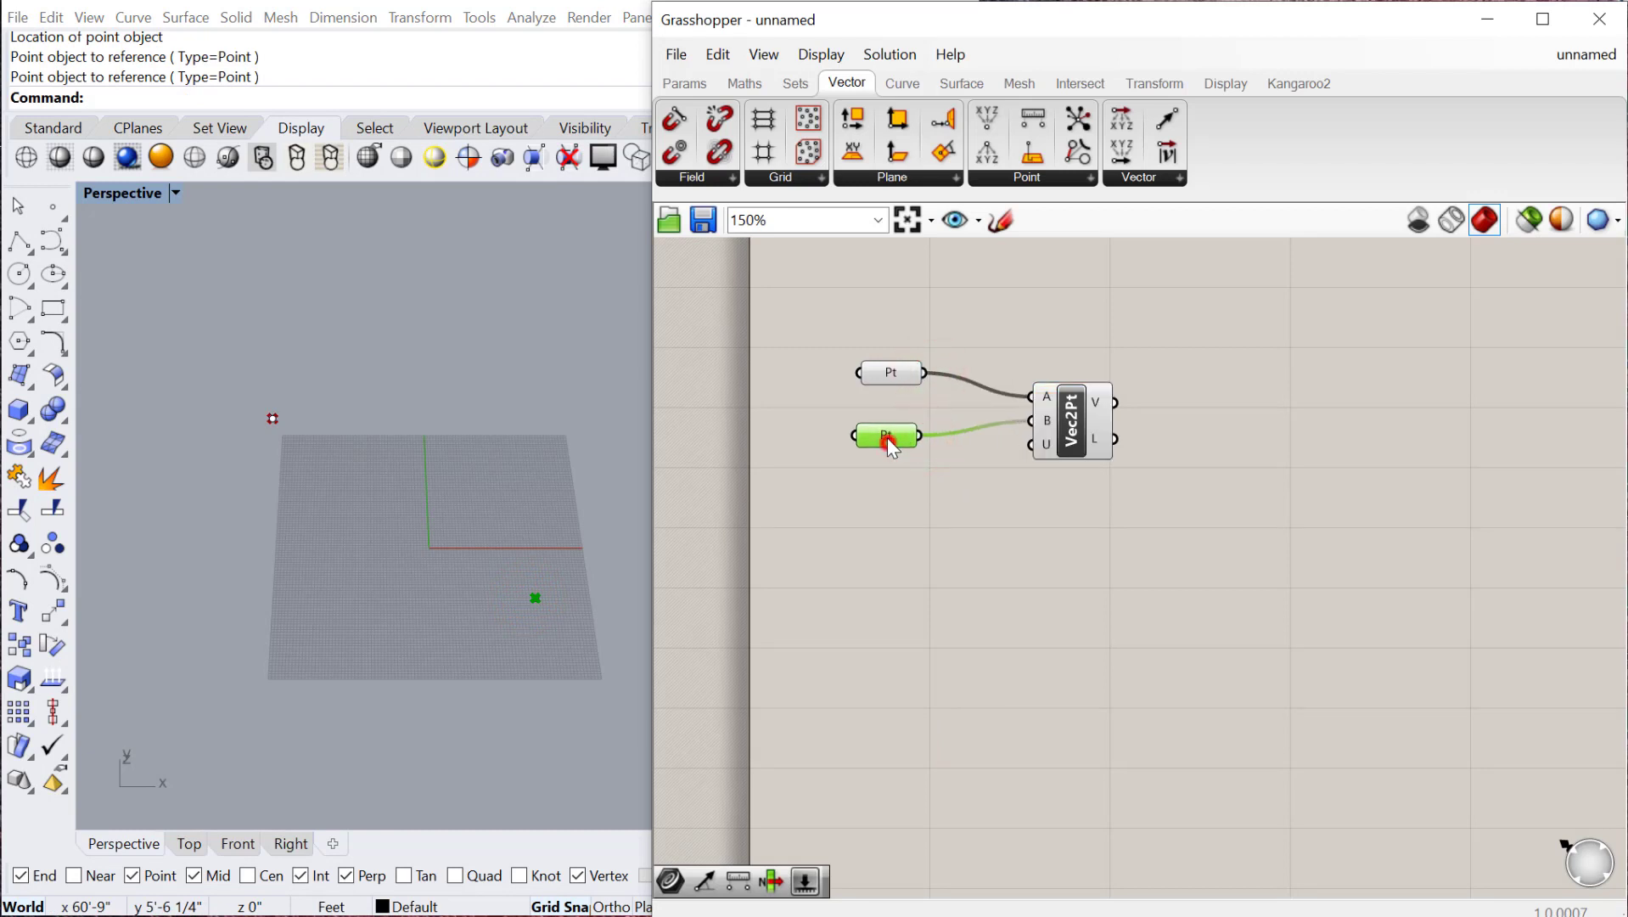
mouse_move(1099, 405)
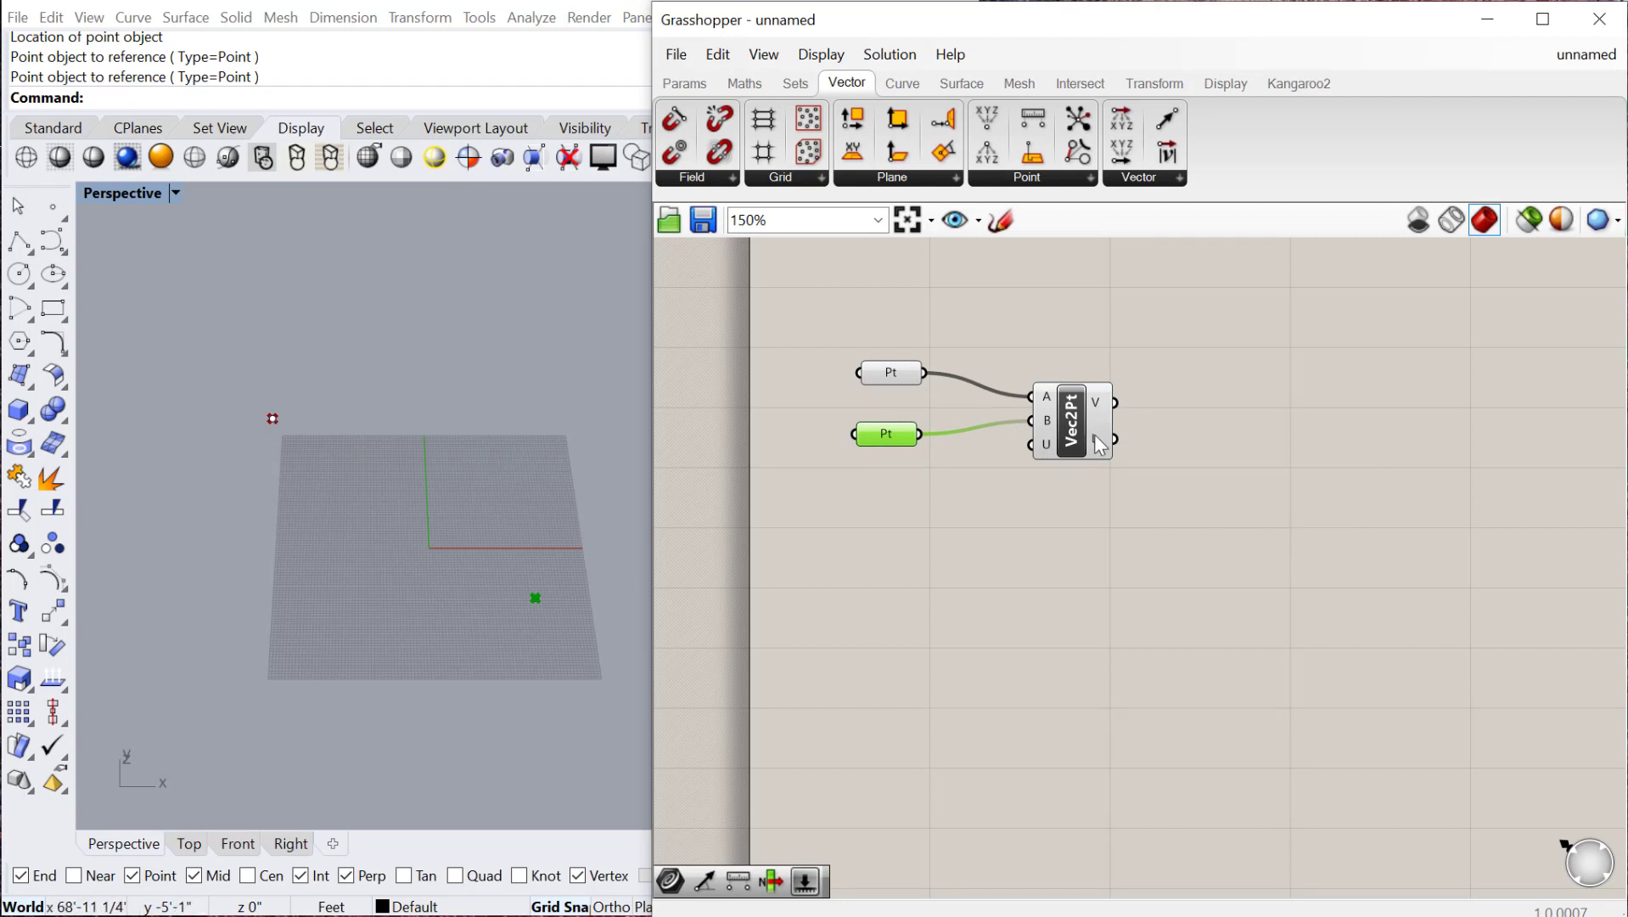
mouse_move(1099, 444)
Place a Vector Display component from the Display tab's Vector group.
double_click(1184, 460)
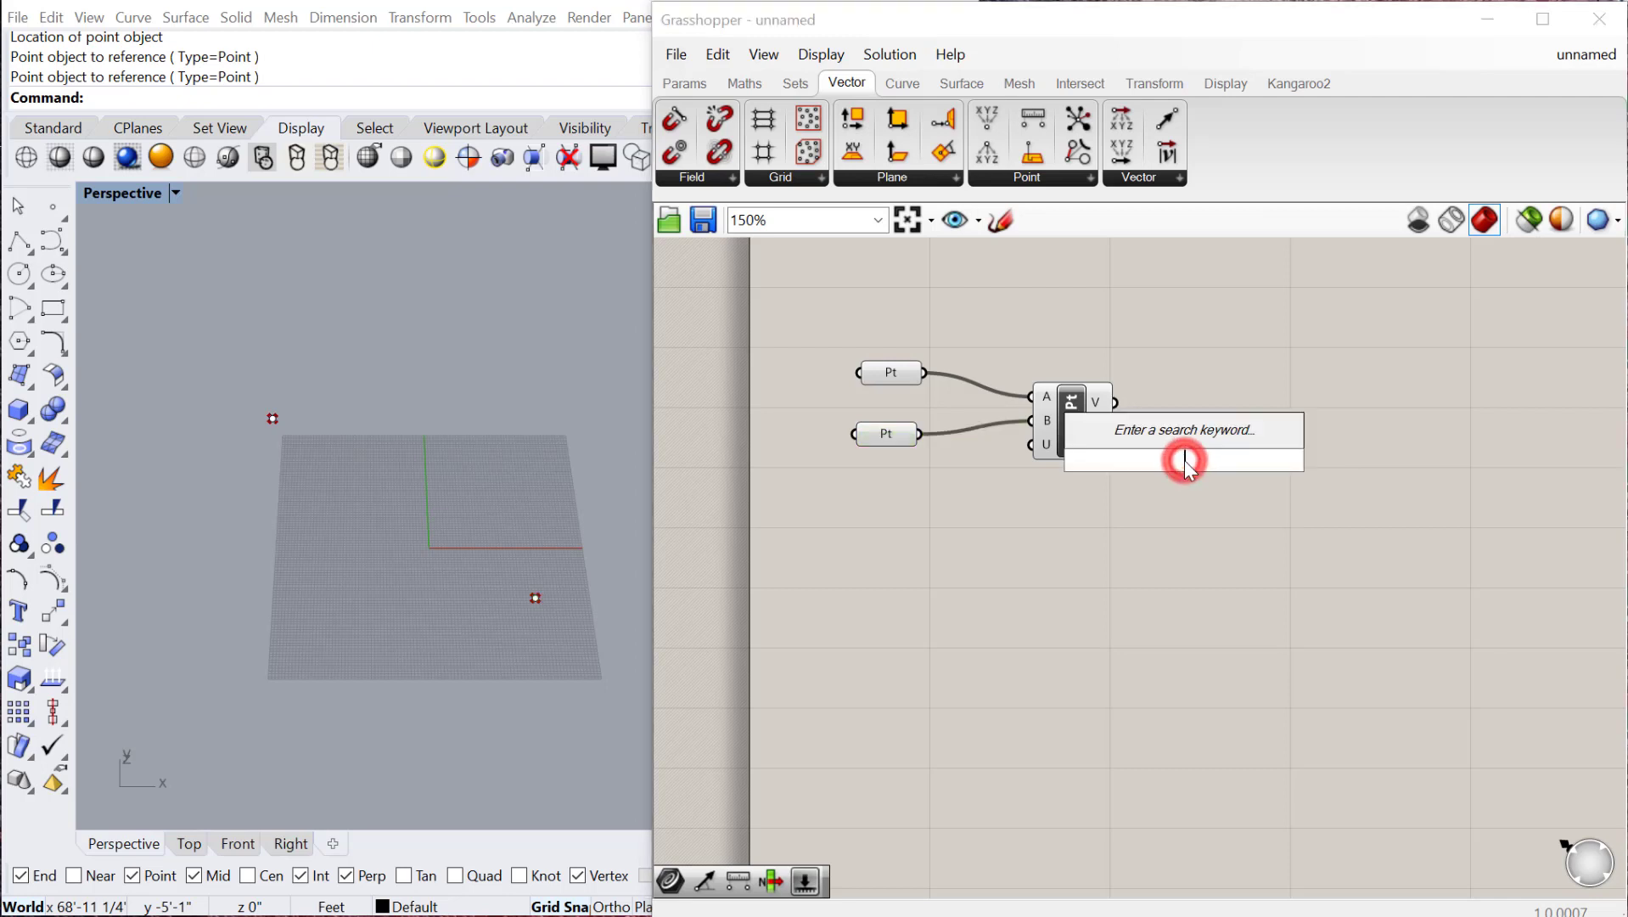
type("vectro")
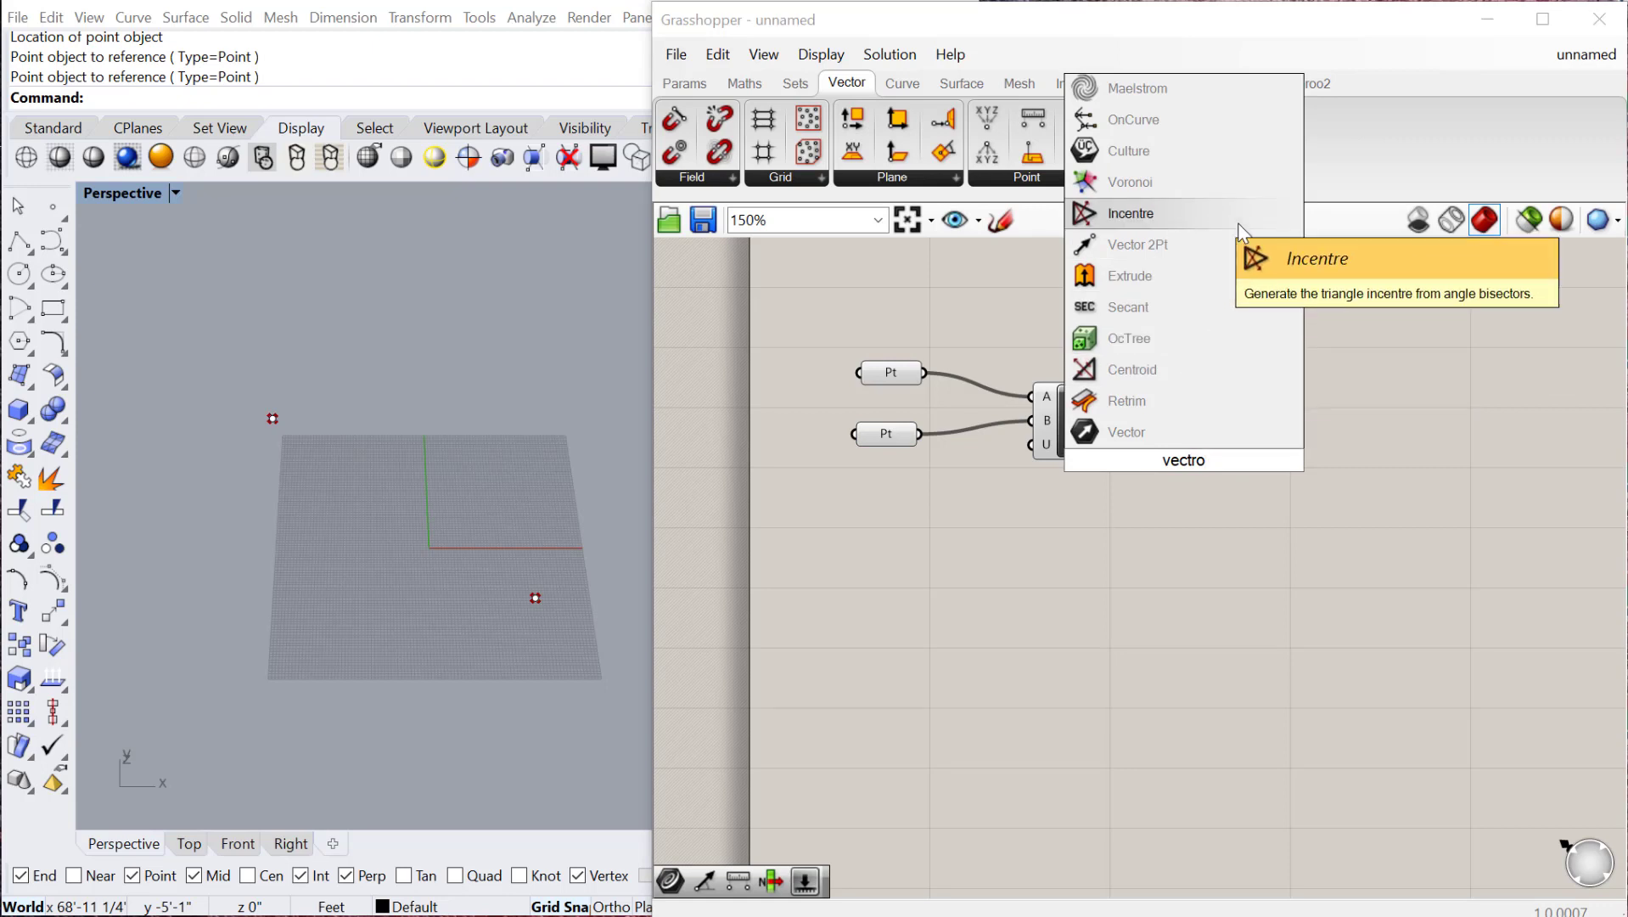
left_click(1382, 419)
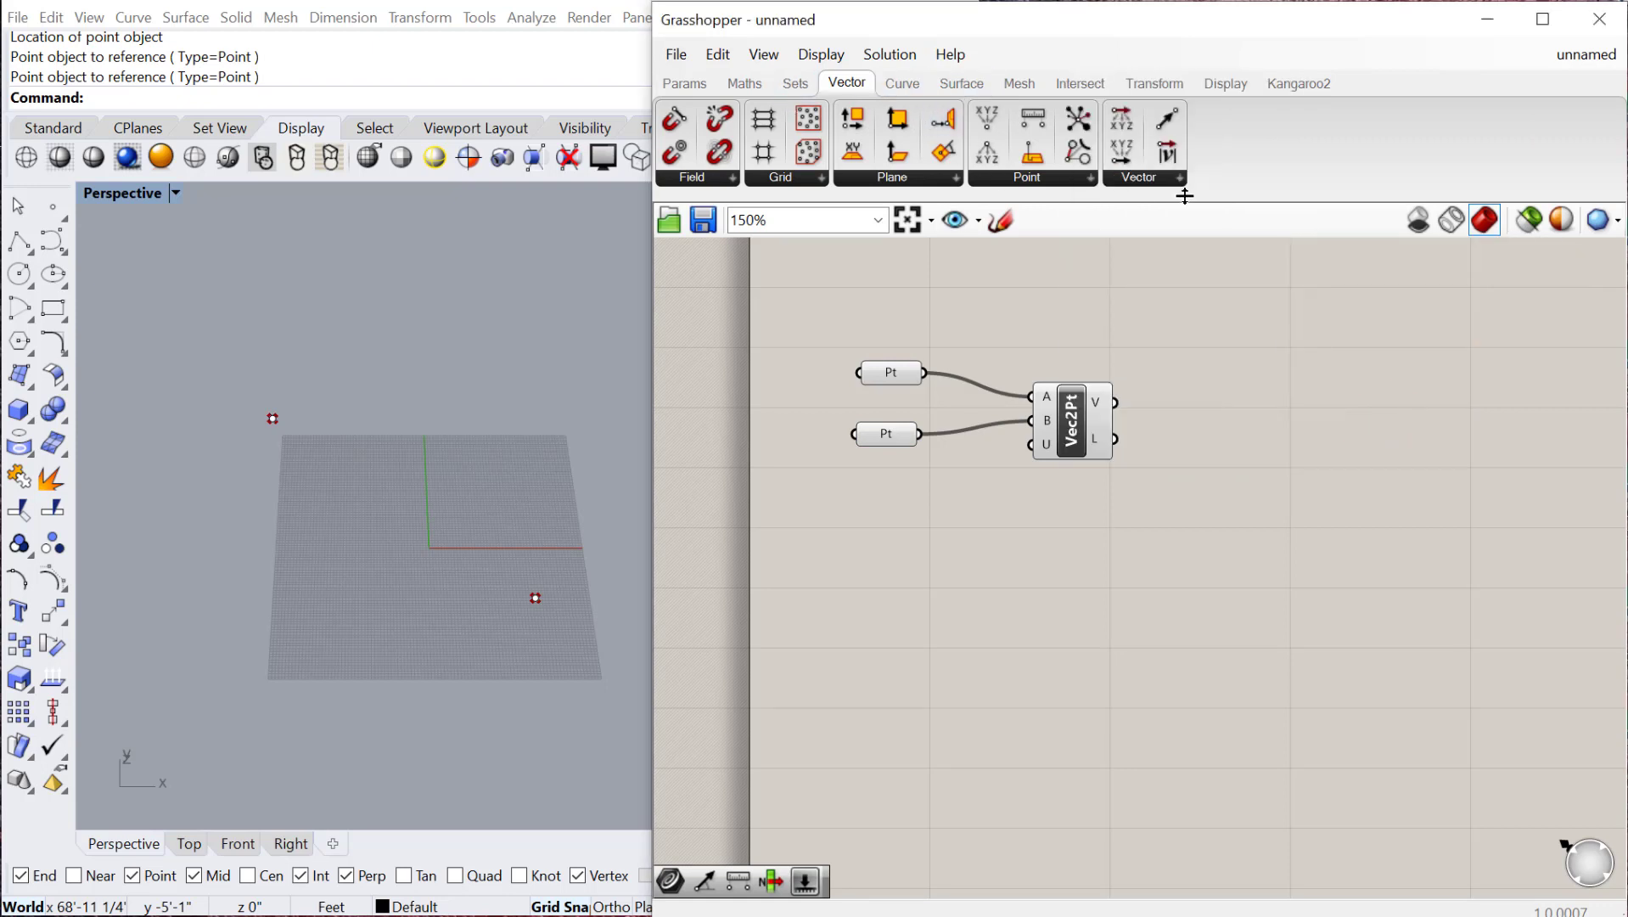
left_click(684, 82)
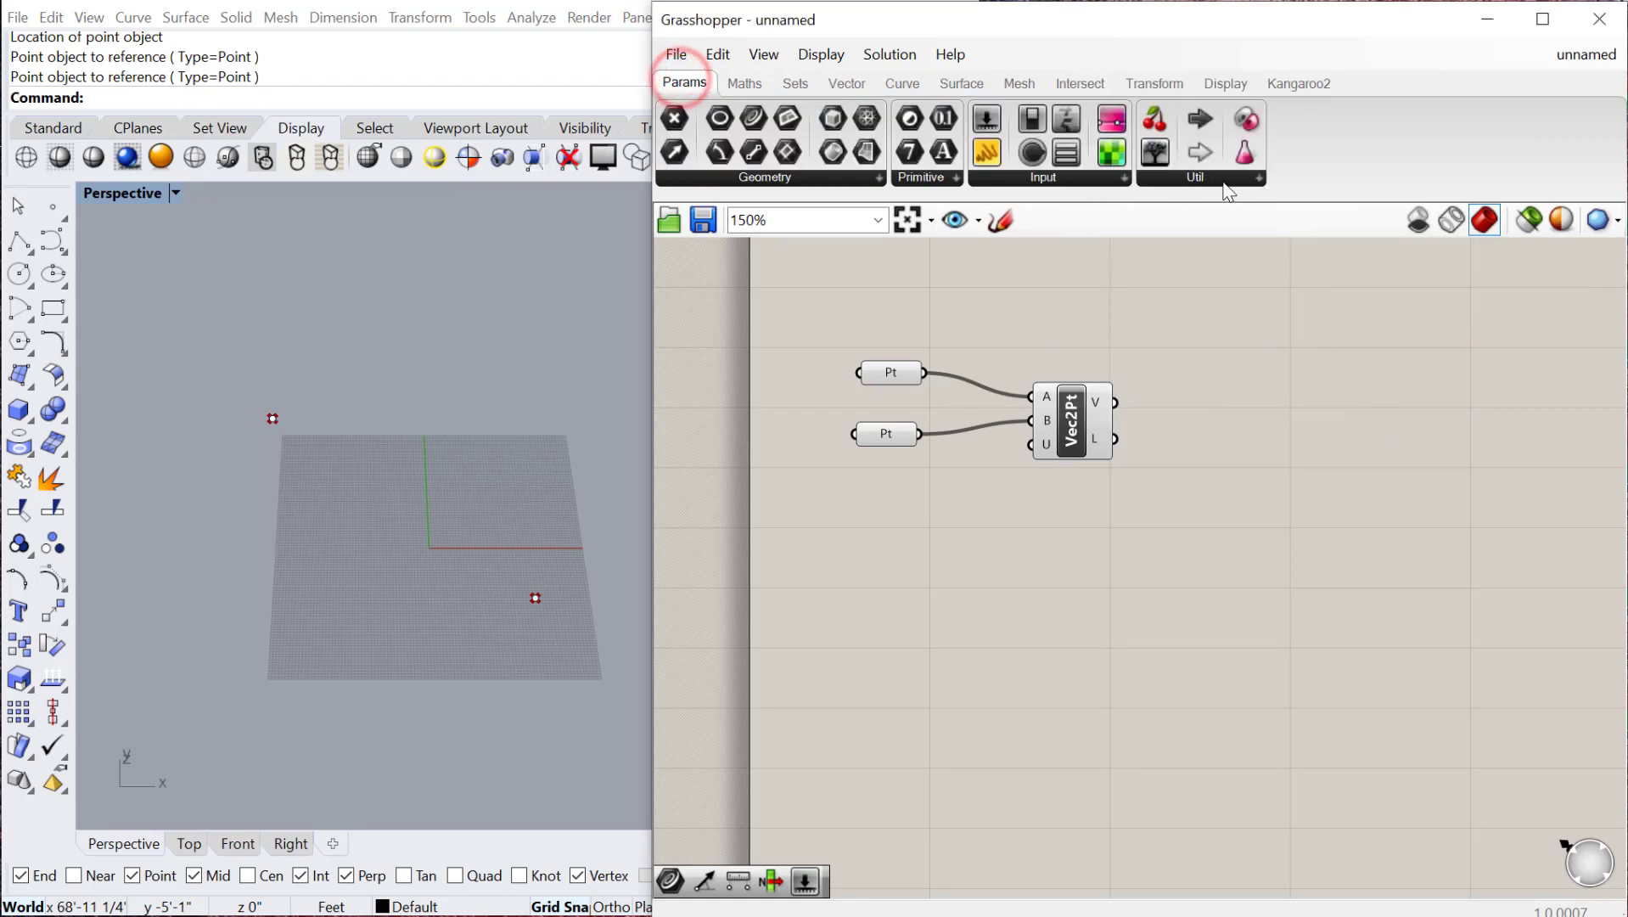
left_click(1072, 177)
left_click(1222, 178)
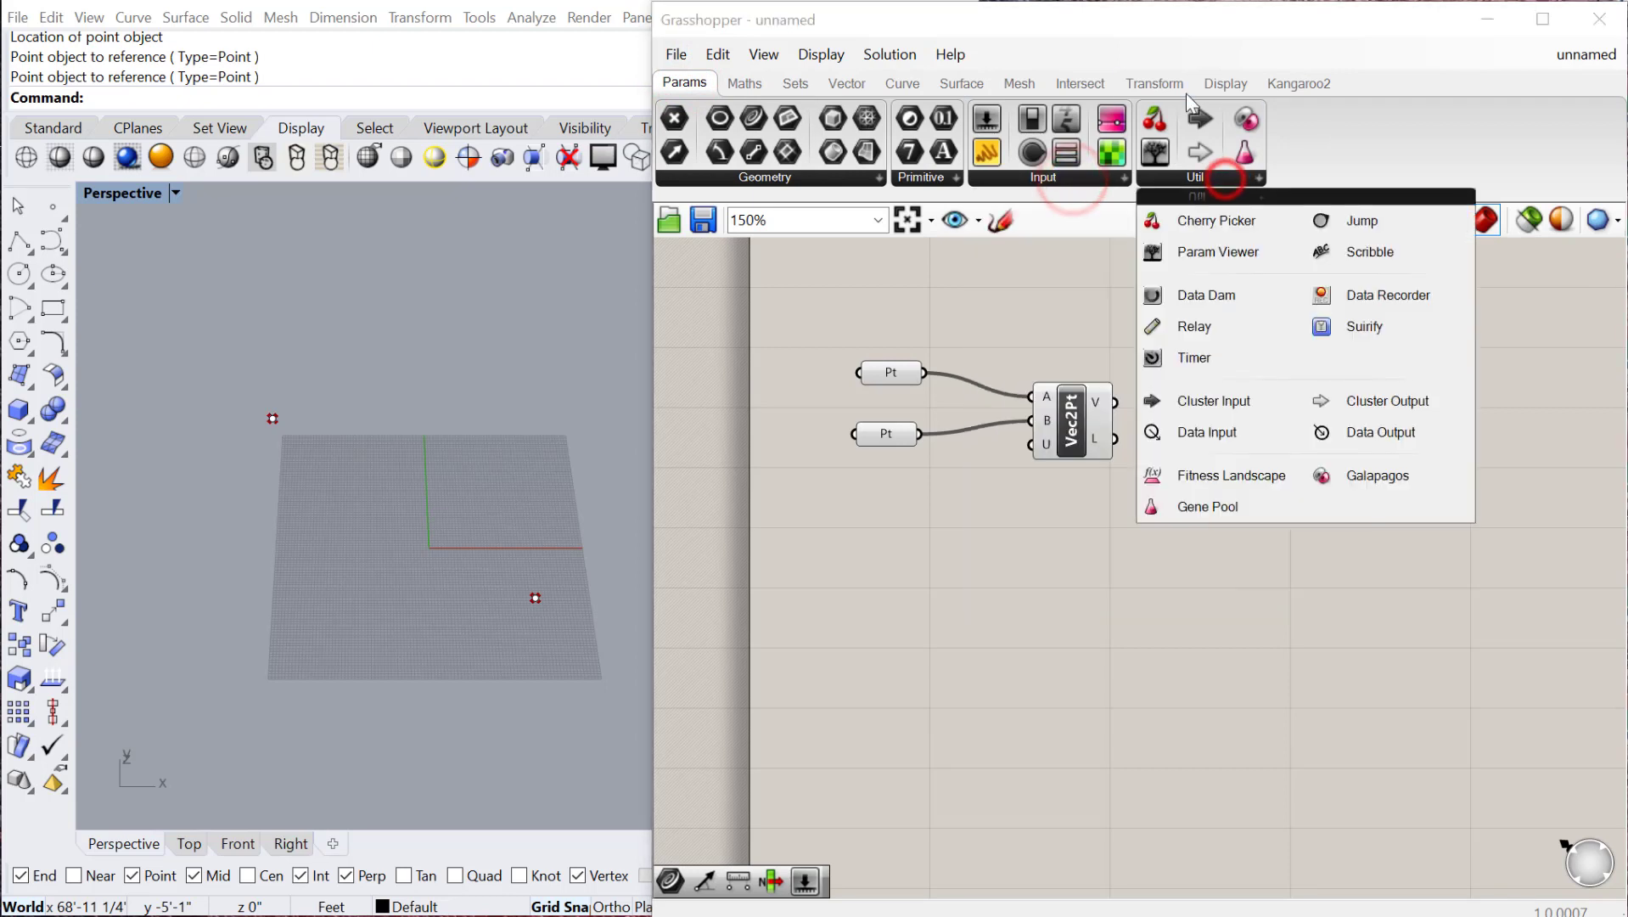
left_click(1223, 82)
left_click(1287, 179)
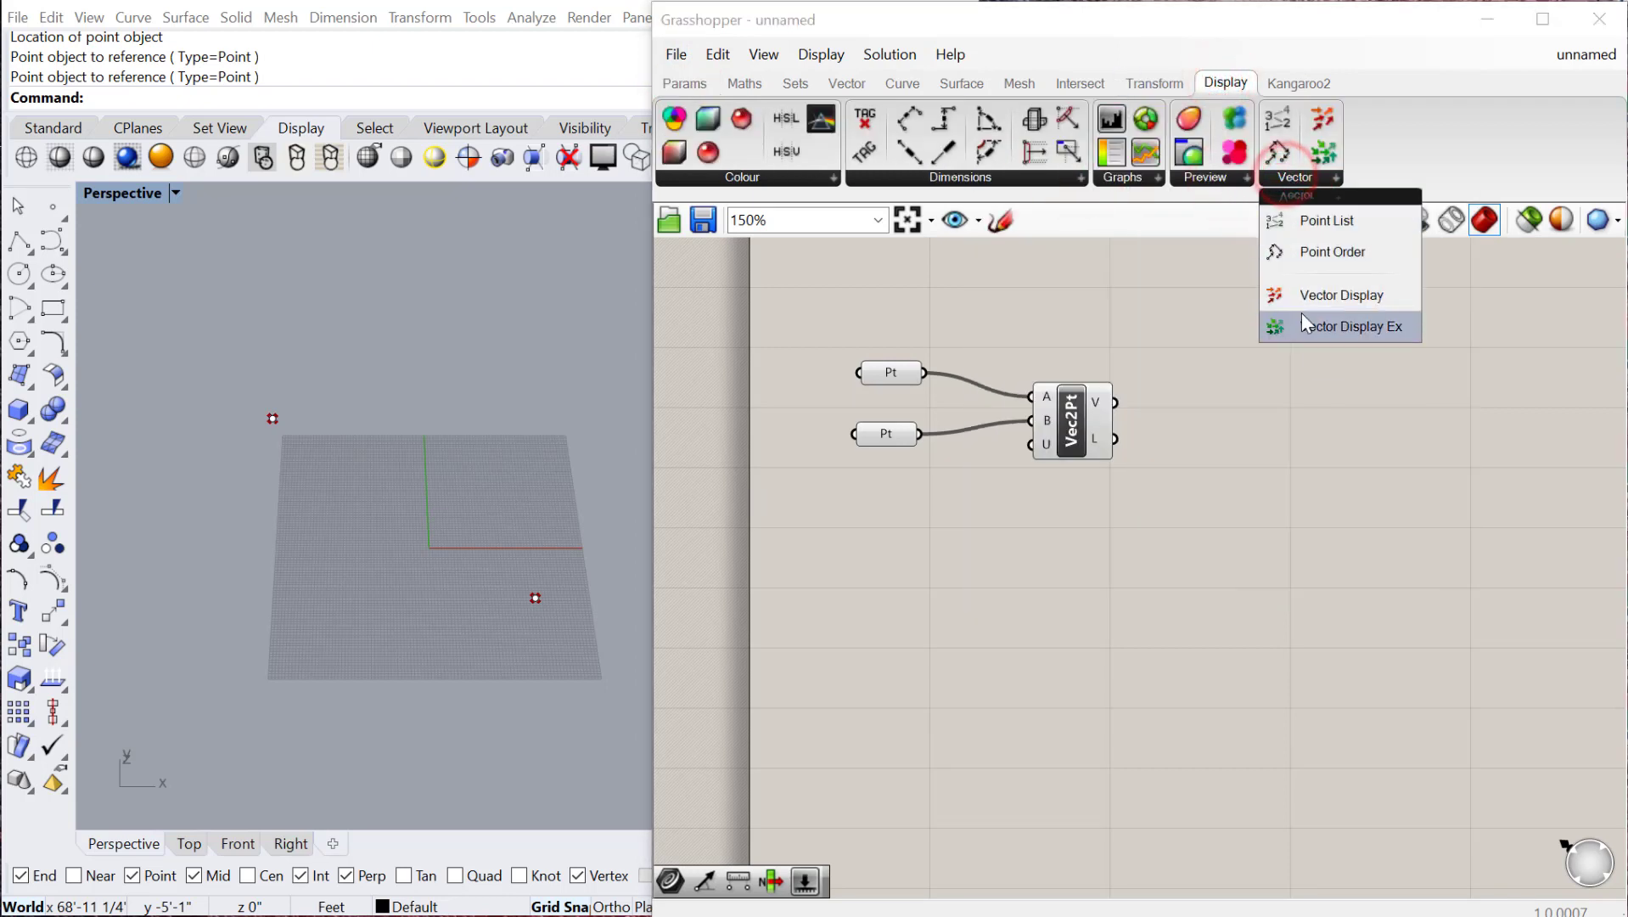
left_click_drag(1310, 295, 1214, 486)
scroll(1214, 490, "up", 3)
Wire the top point into Vector Display's A input and Vec2Pt's vector into V.
left_click(1202, 472)
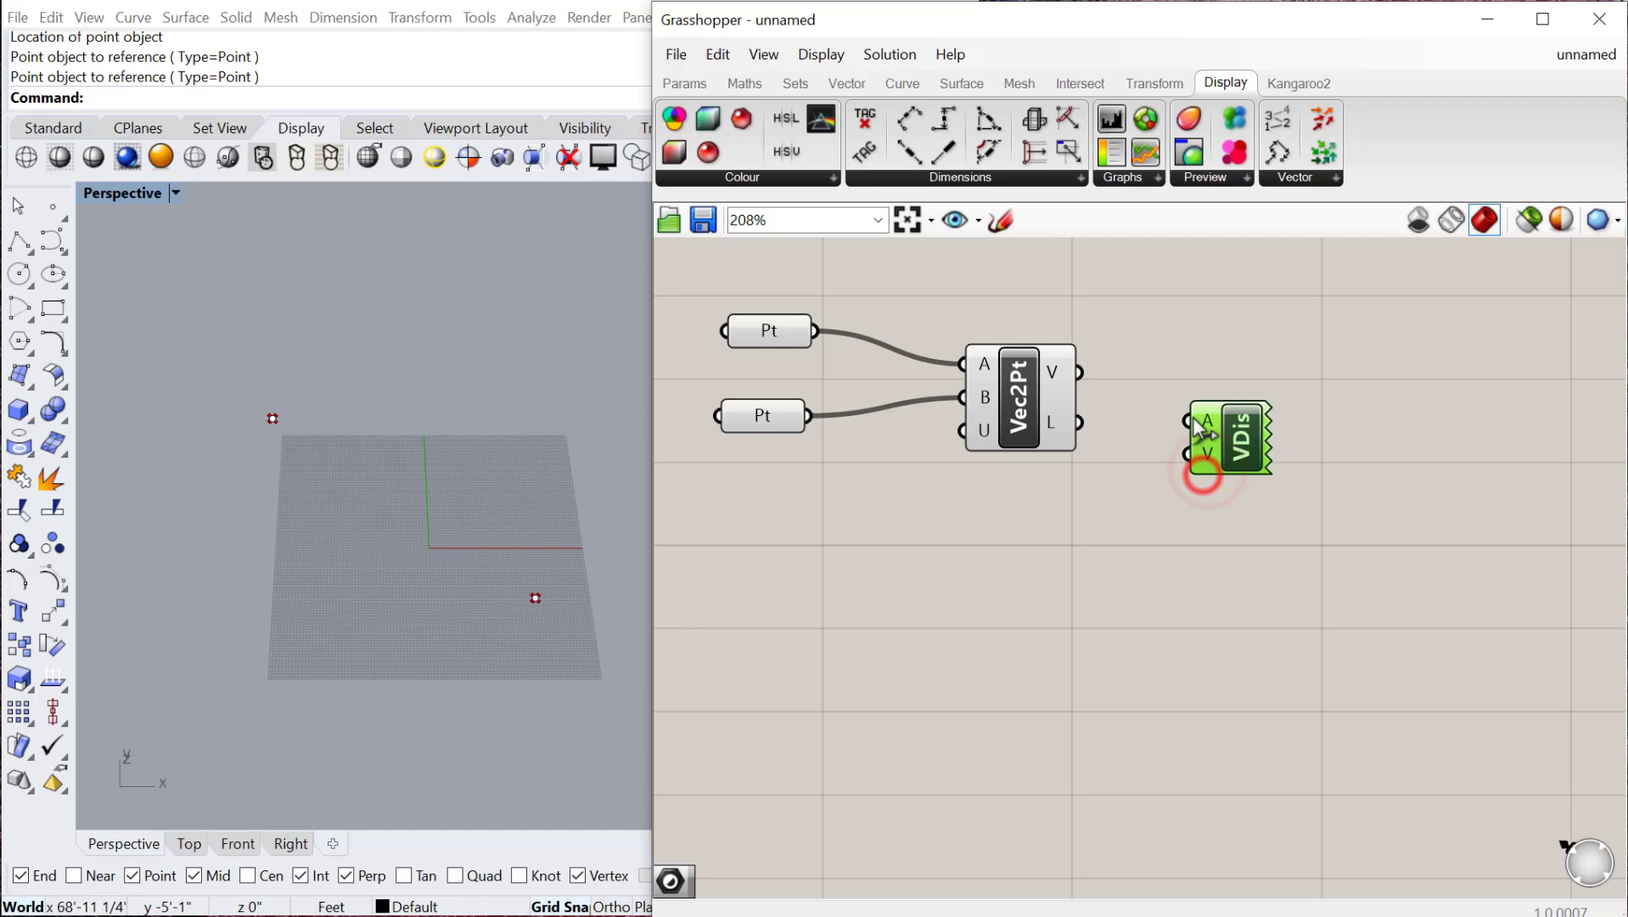
mouse_move(1205, 427)
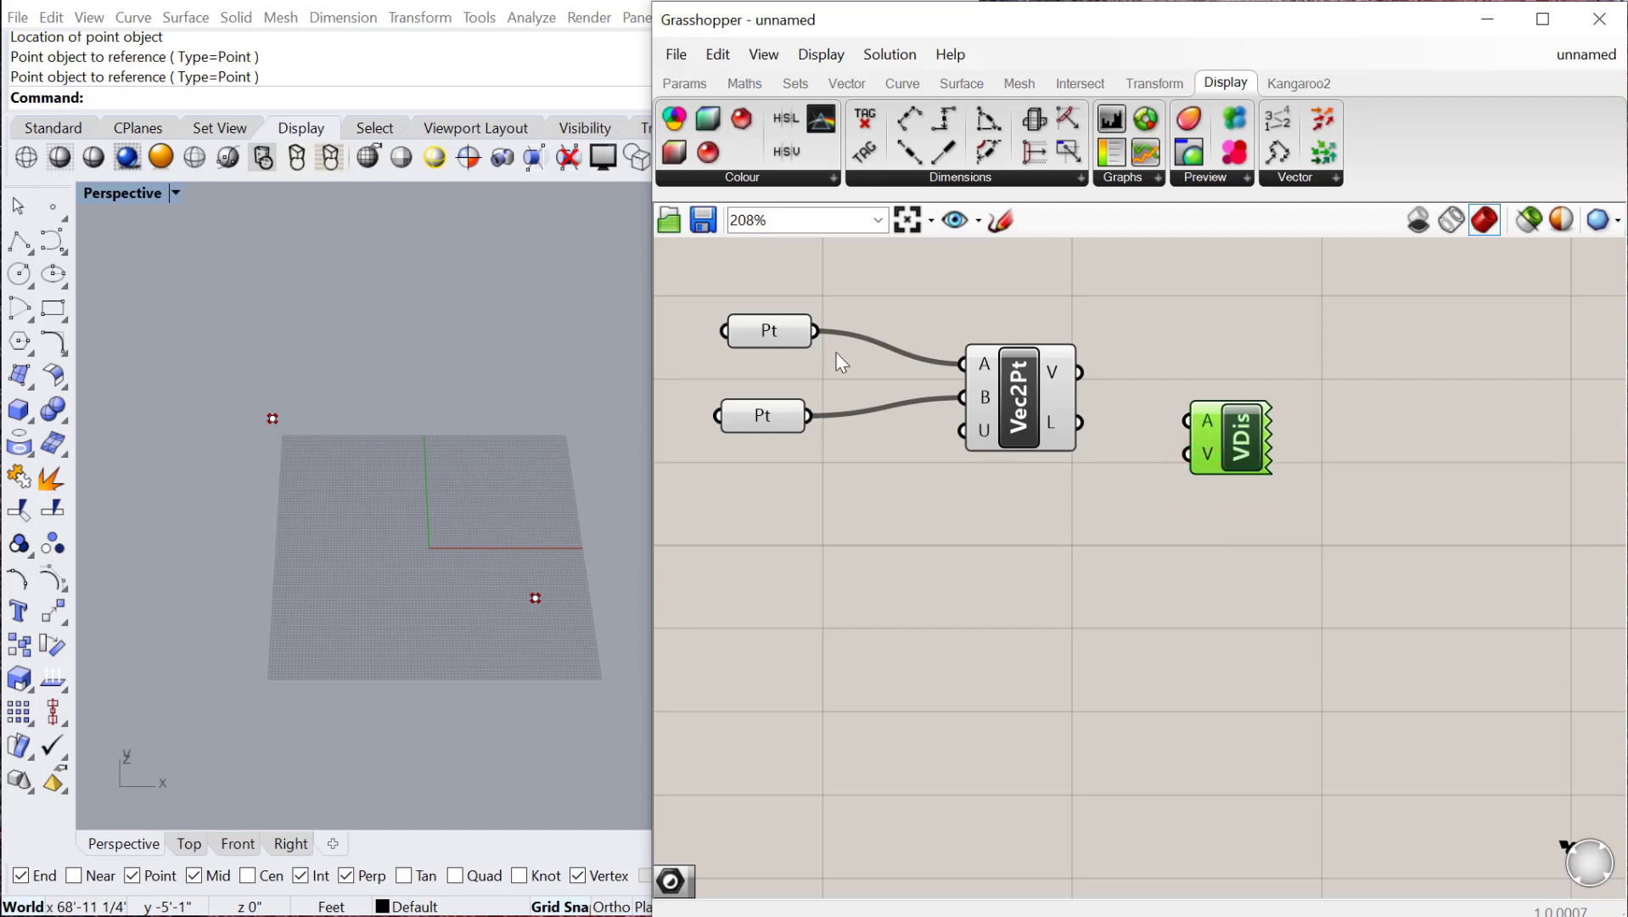
left_click_drag(780, 332, 783, 341)
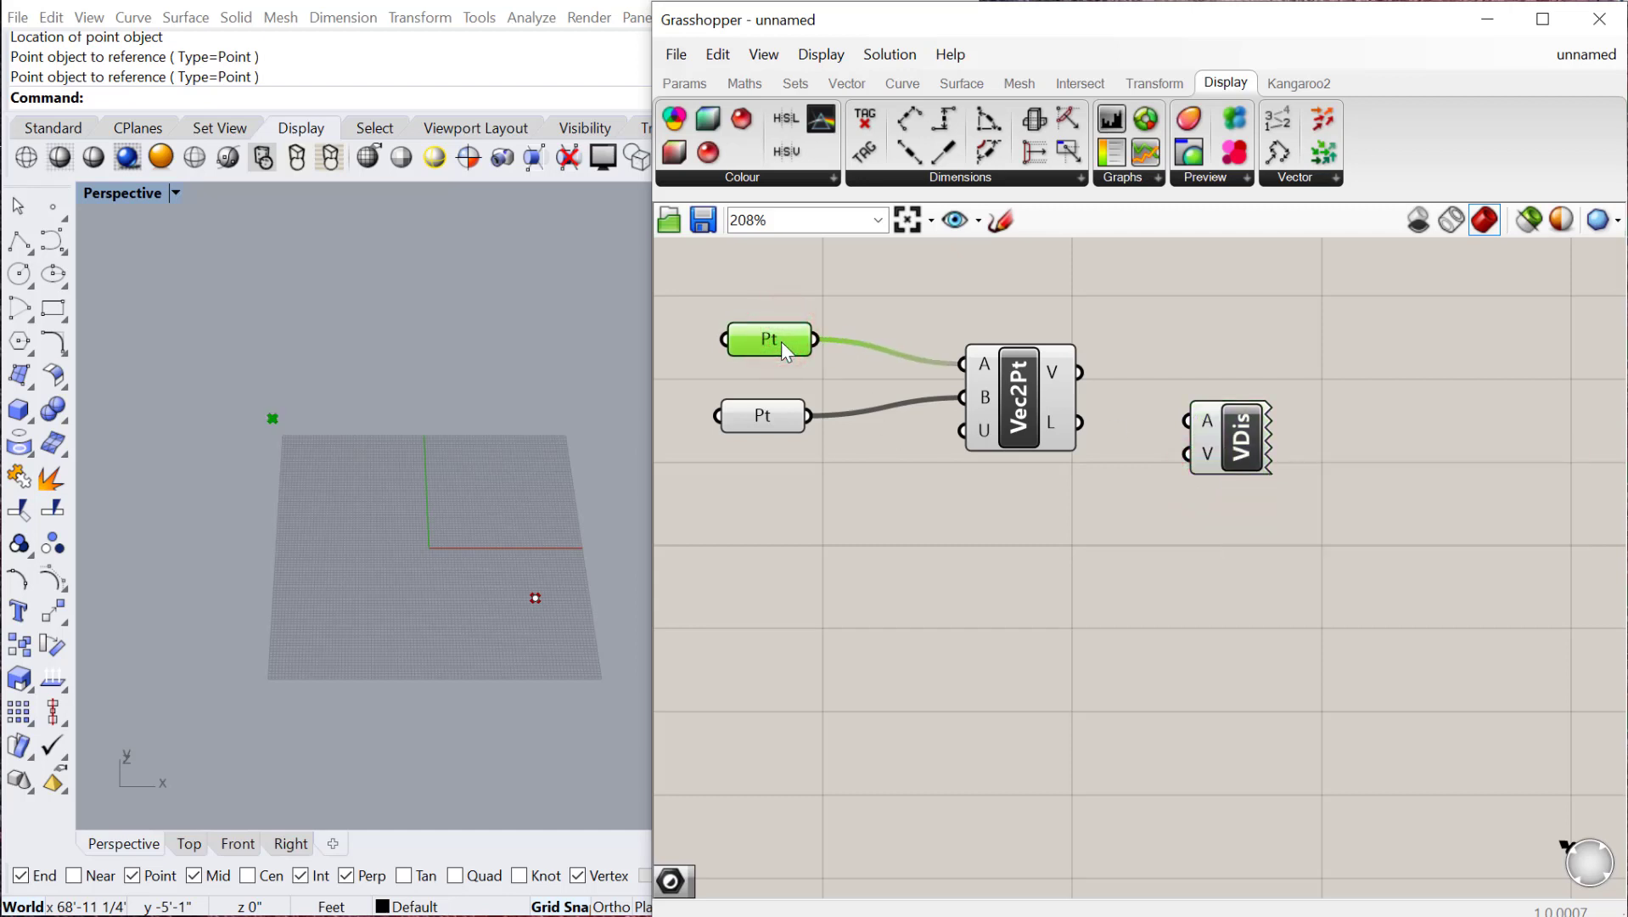
mouse_move(768, 335)
left_click_drag(814, 340, 1249, 373)
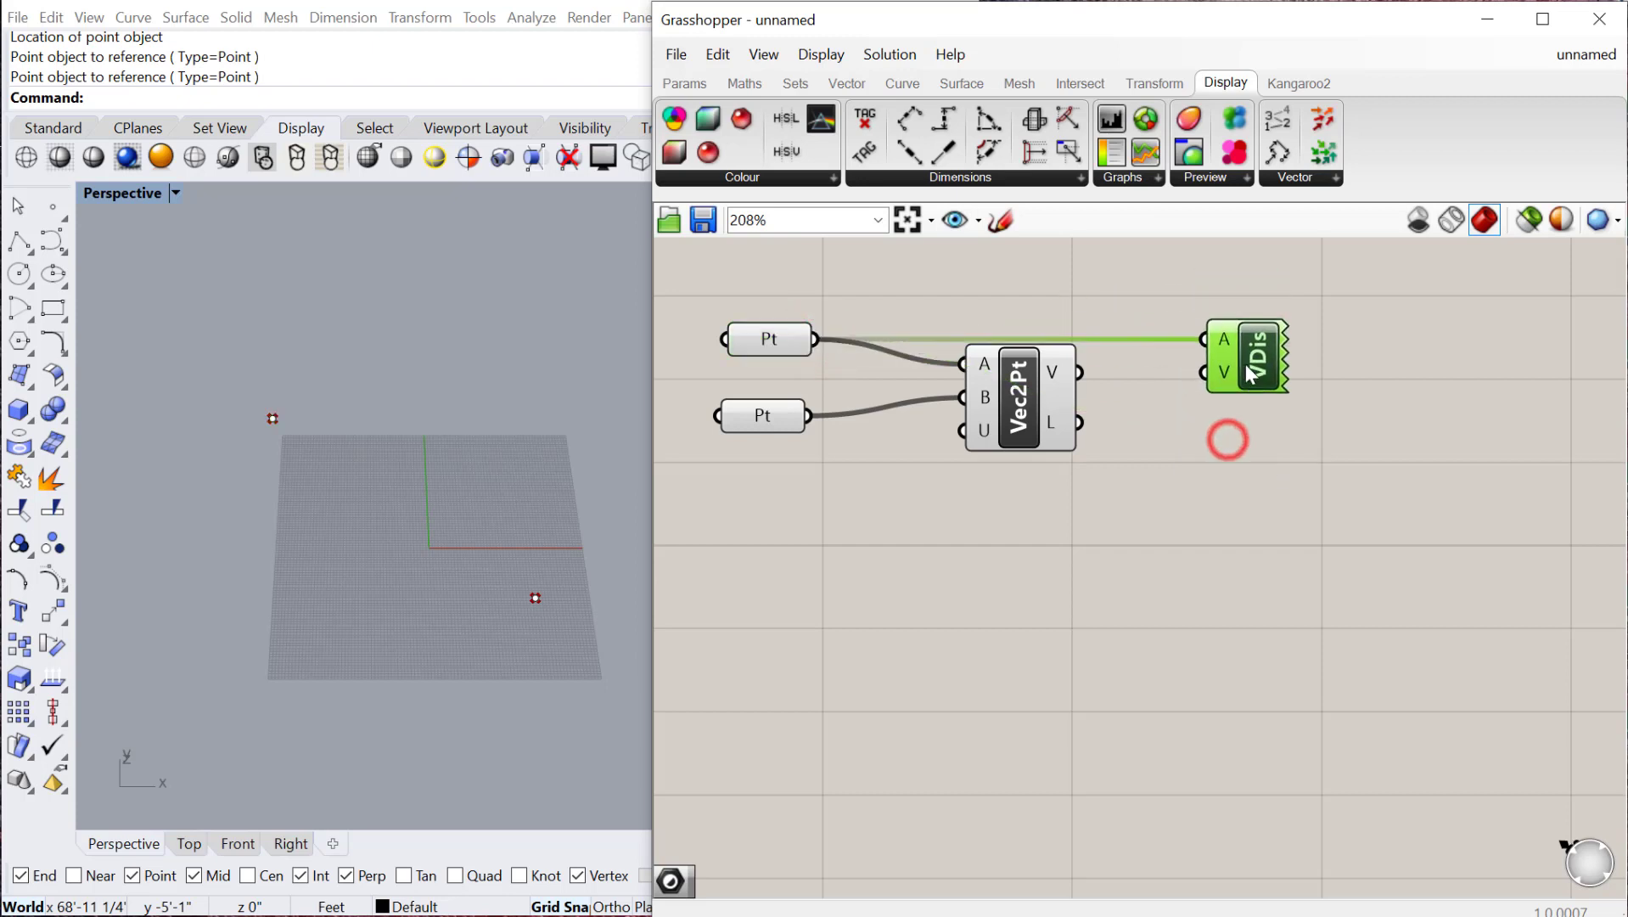
left_click_drag(1028, 392, 1207, 390)
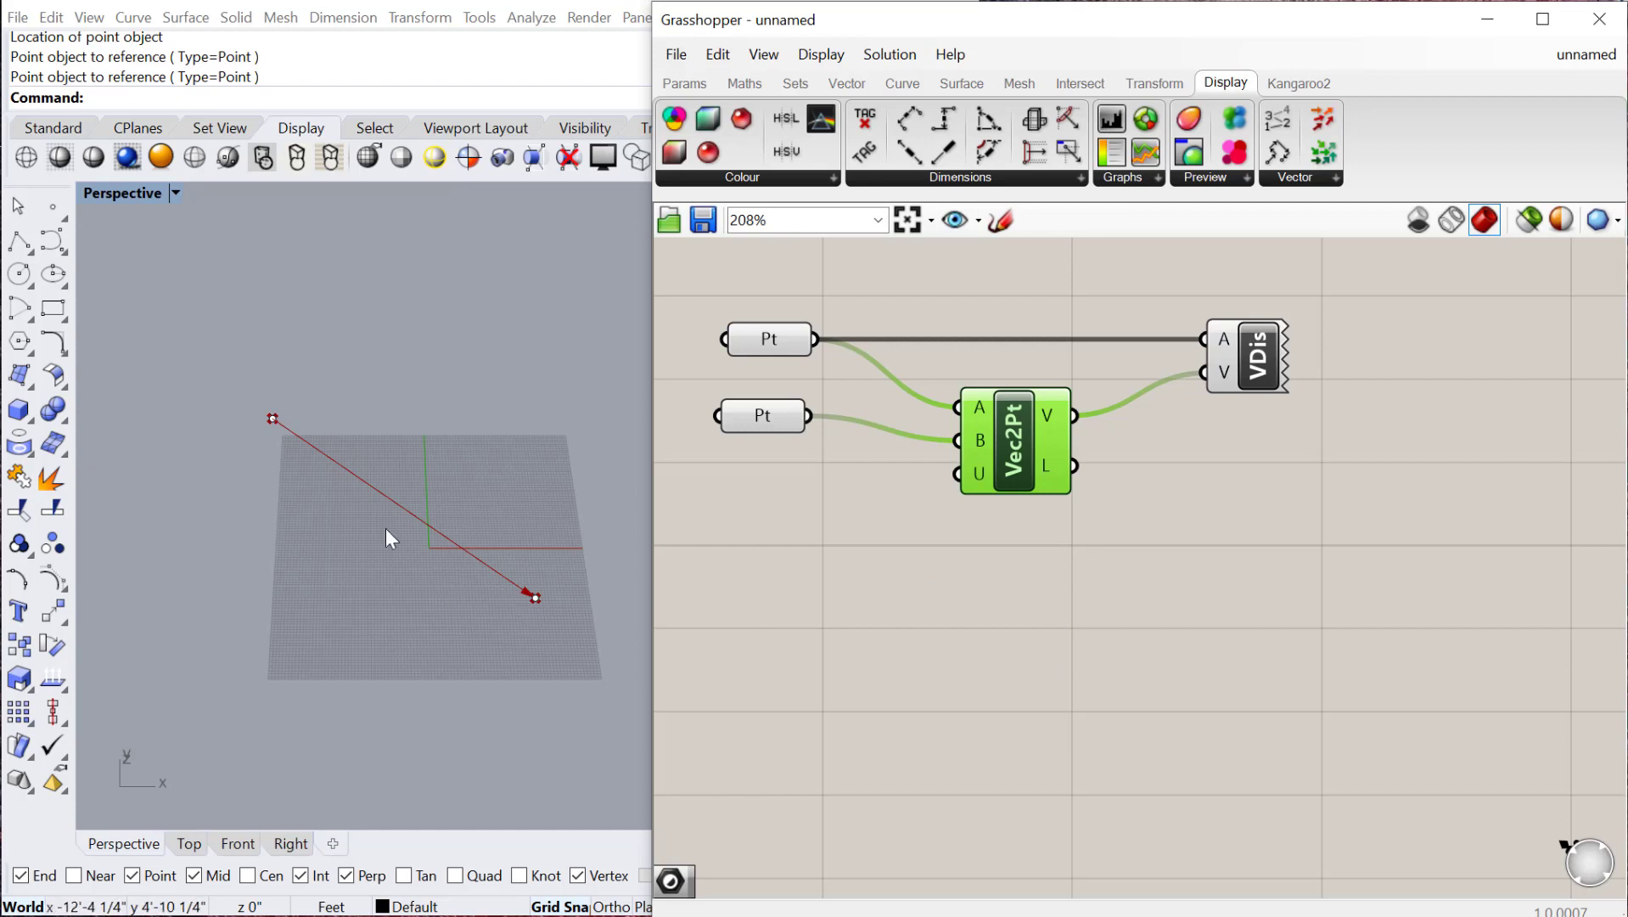
left_click_drag(1268, 332, 1278, 332)
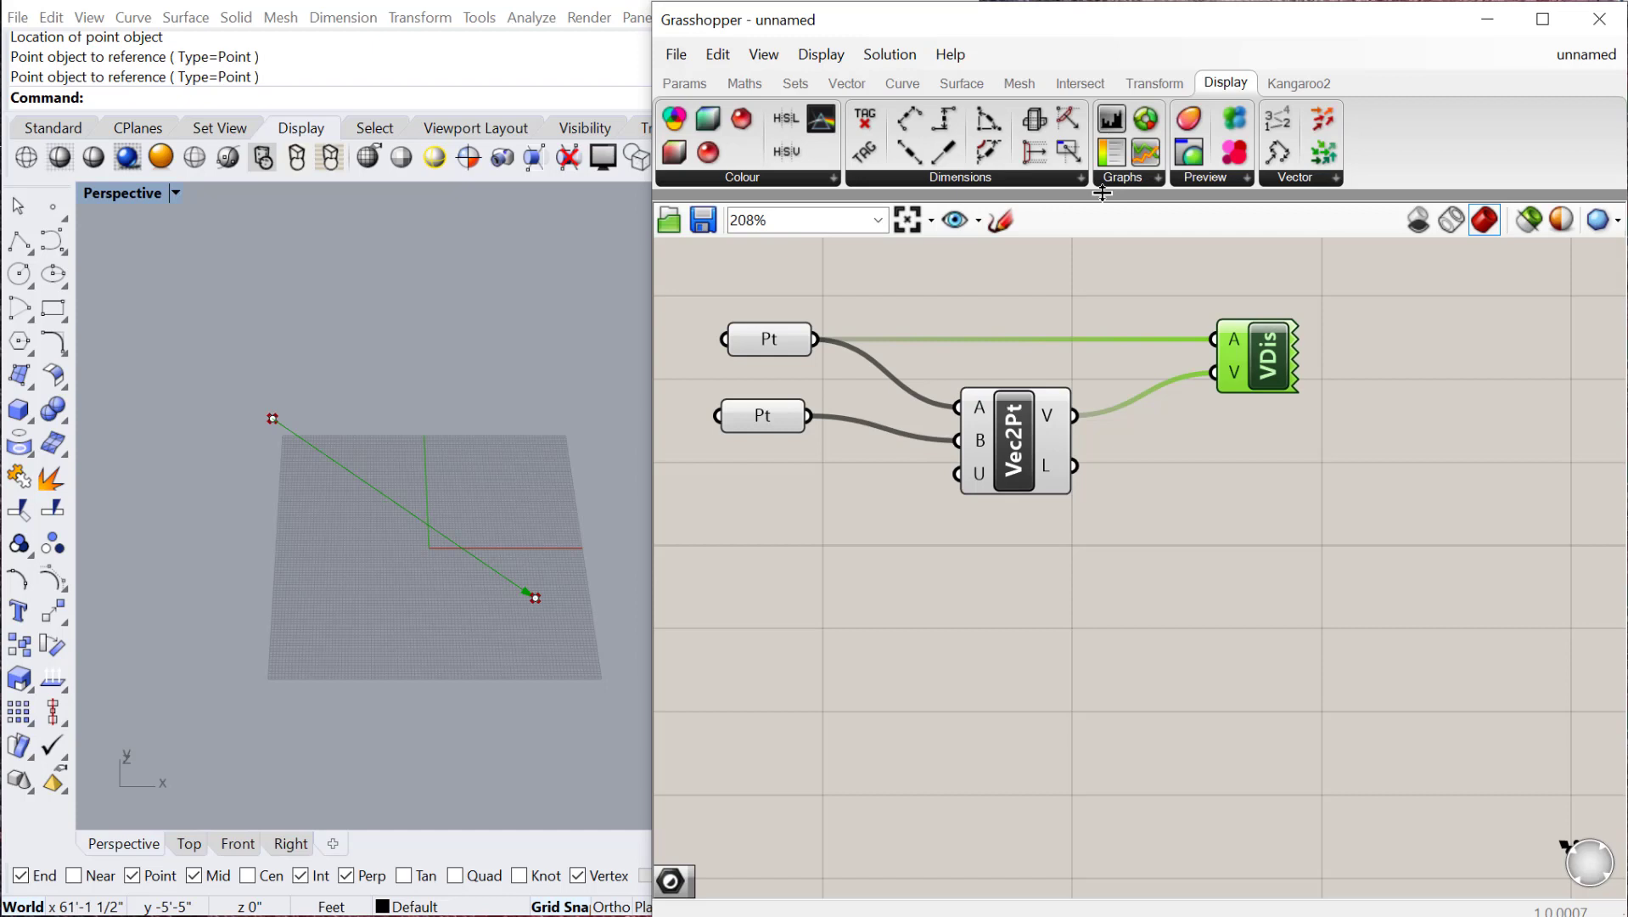
Add a Unit Vector component from the 'unit' search.
double_click(1219, 501)
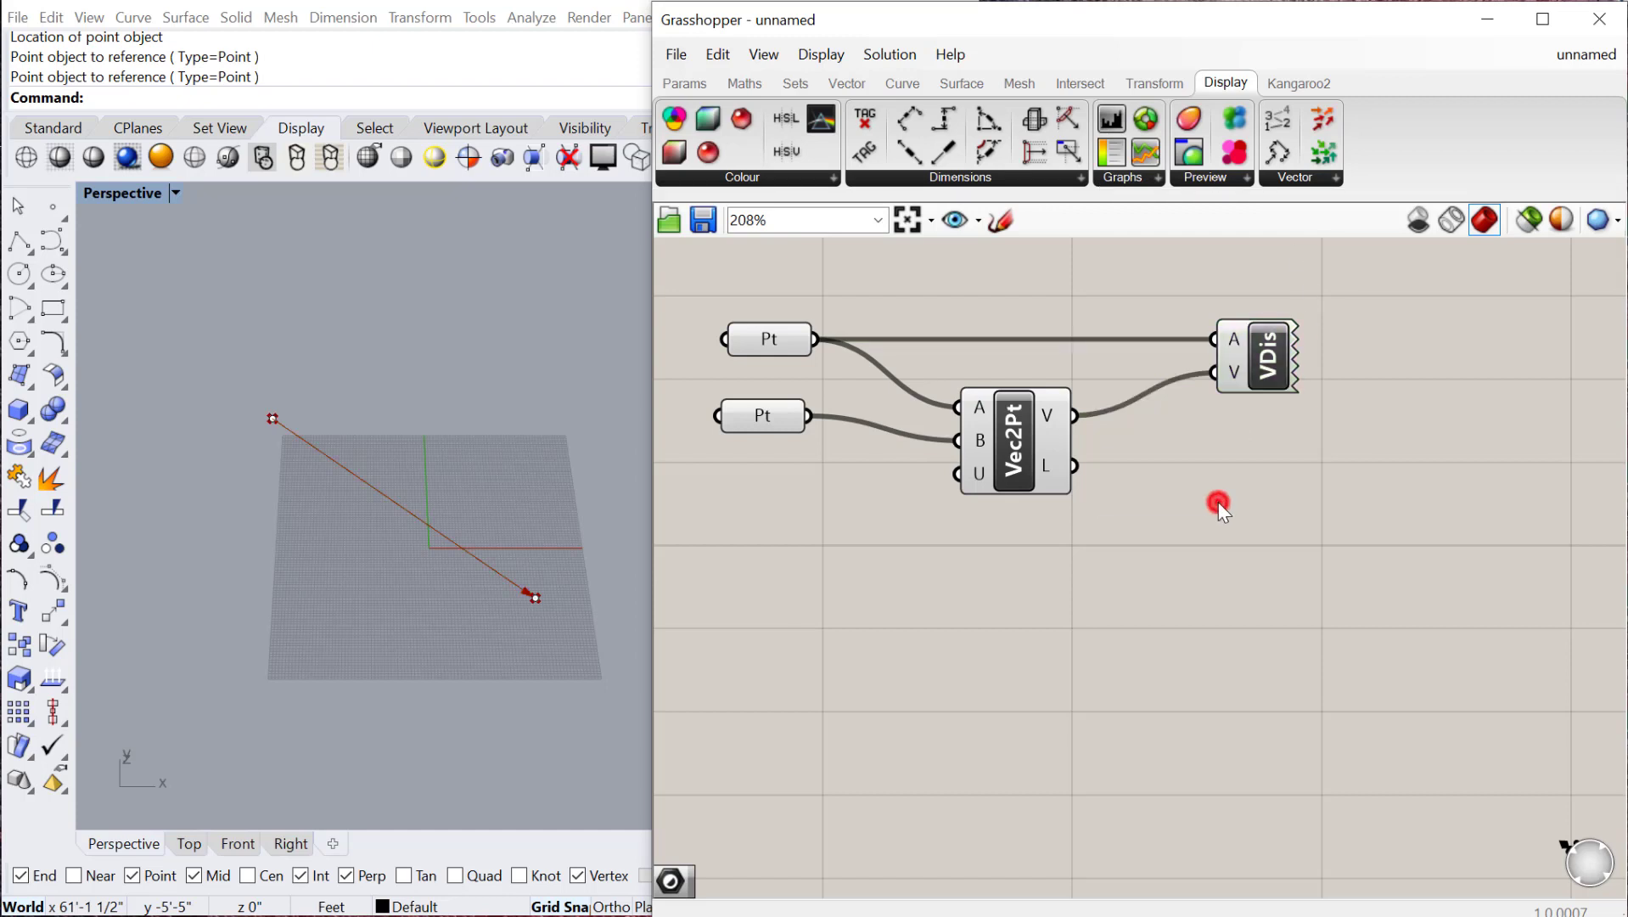
type("unit")
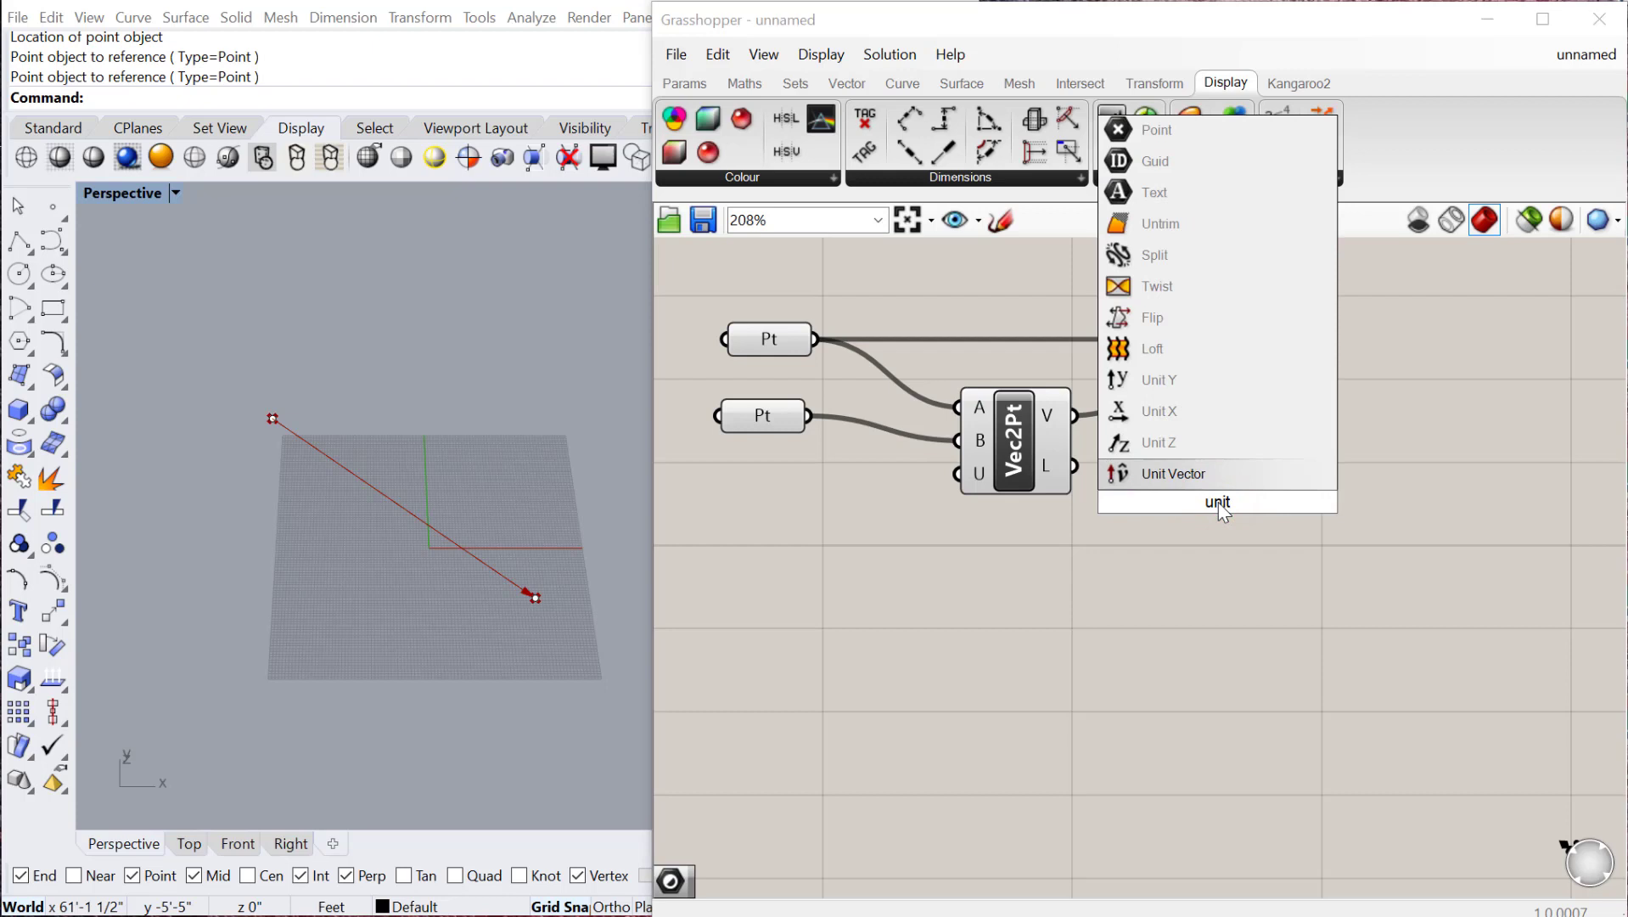
left_click(1172, 477)
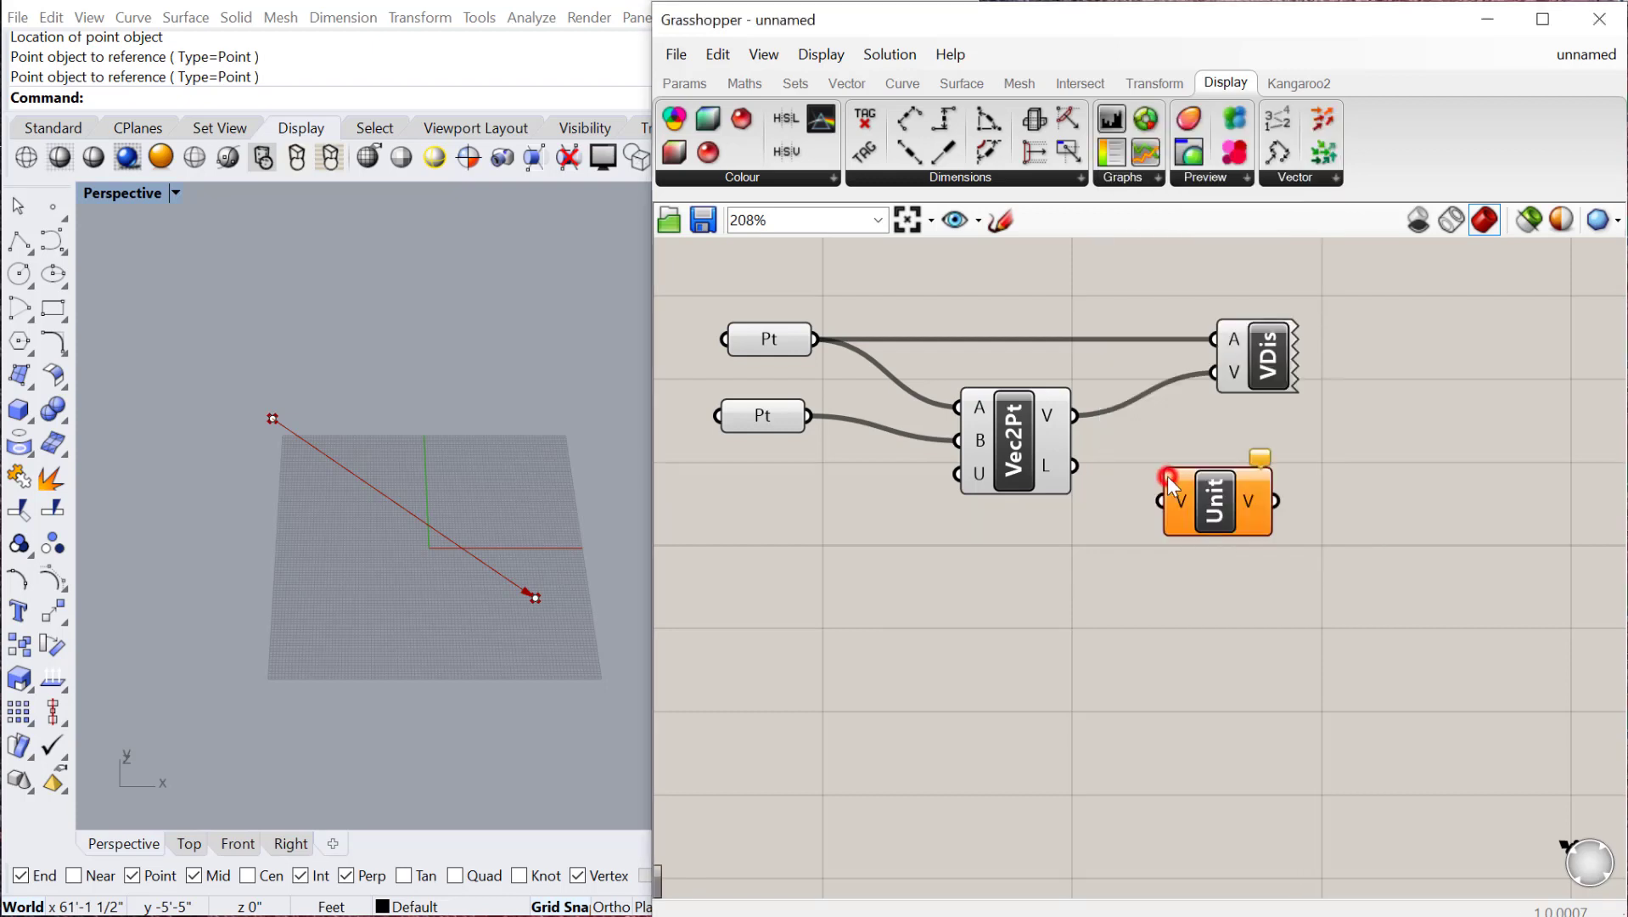
scroll(984, 477, "up", 2)
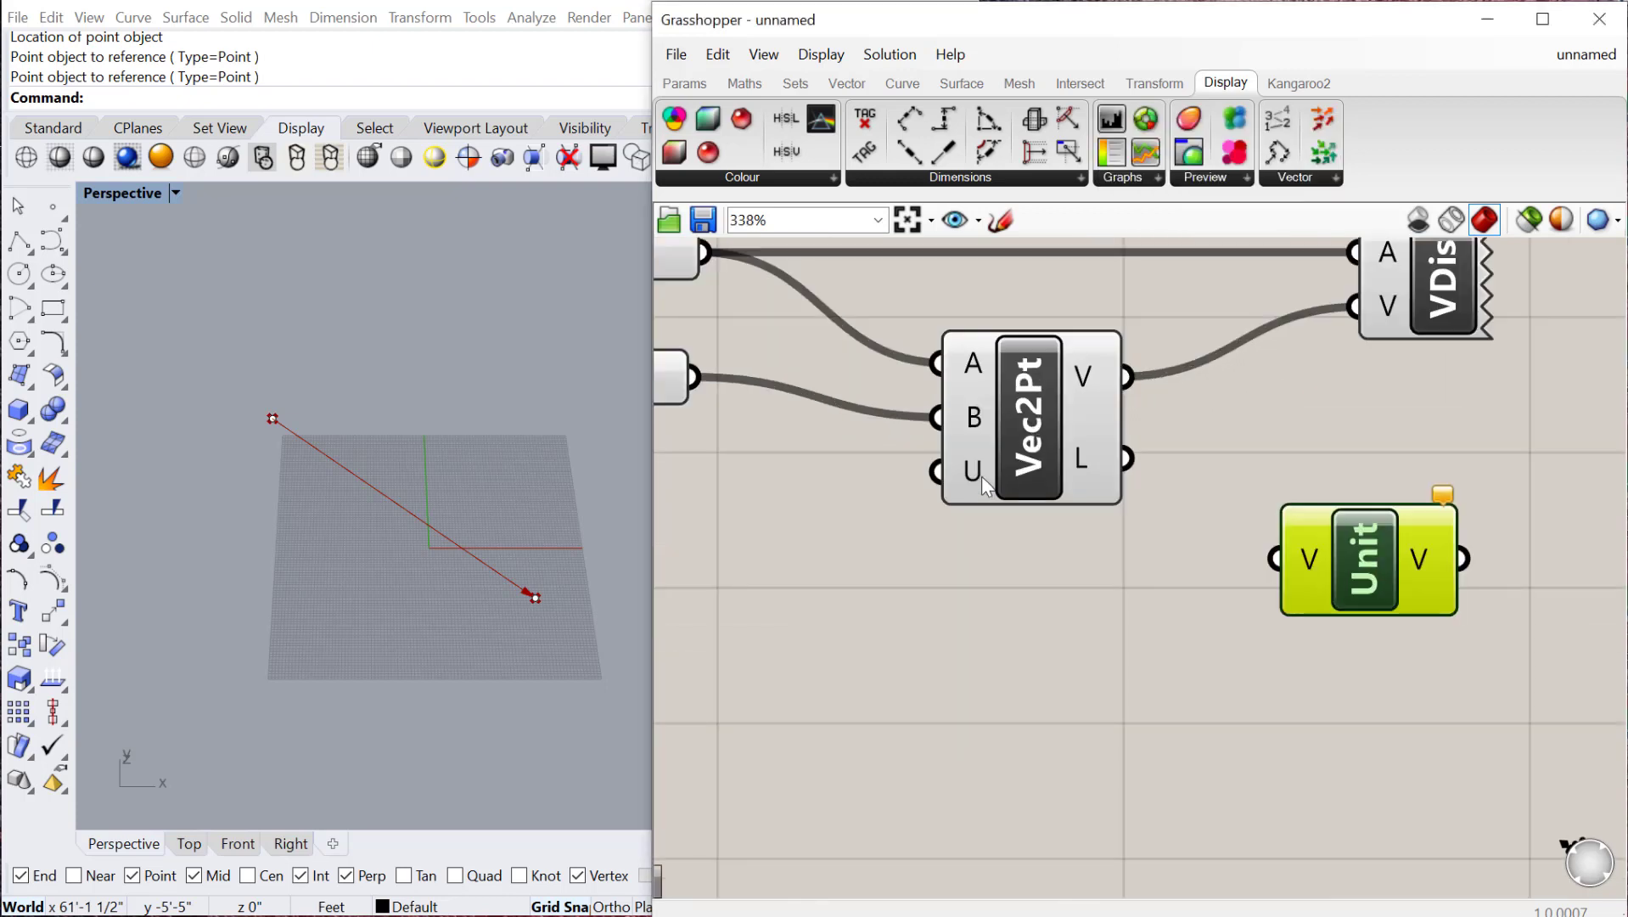
scroll(1003, 523, "down", 2)
Add a Boolean Toggle, wire it to Vec2Pt's U input and set it True.
double_click(811, 548)
type("bool")
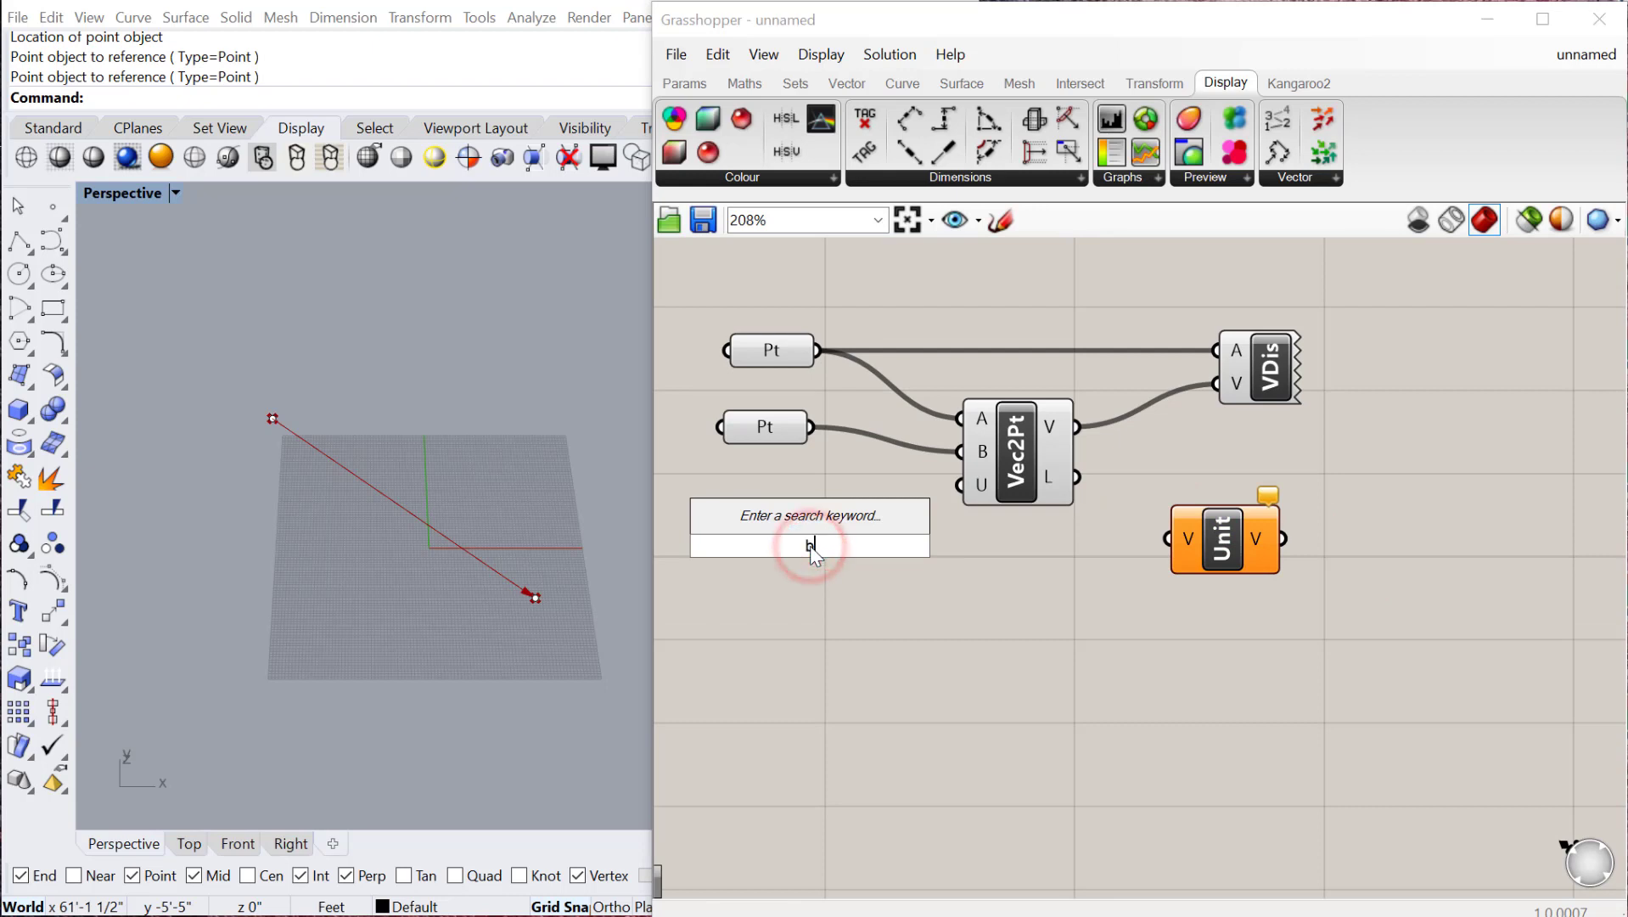
left_click(803, 485)
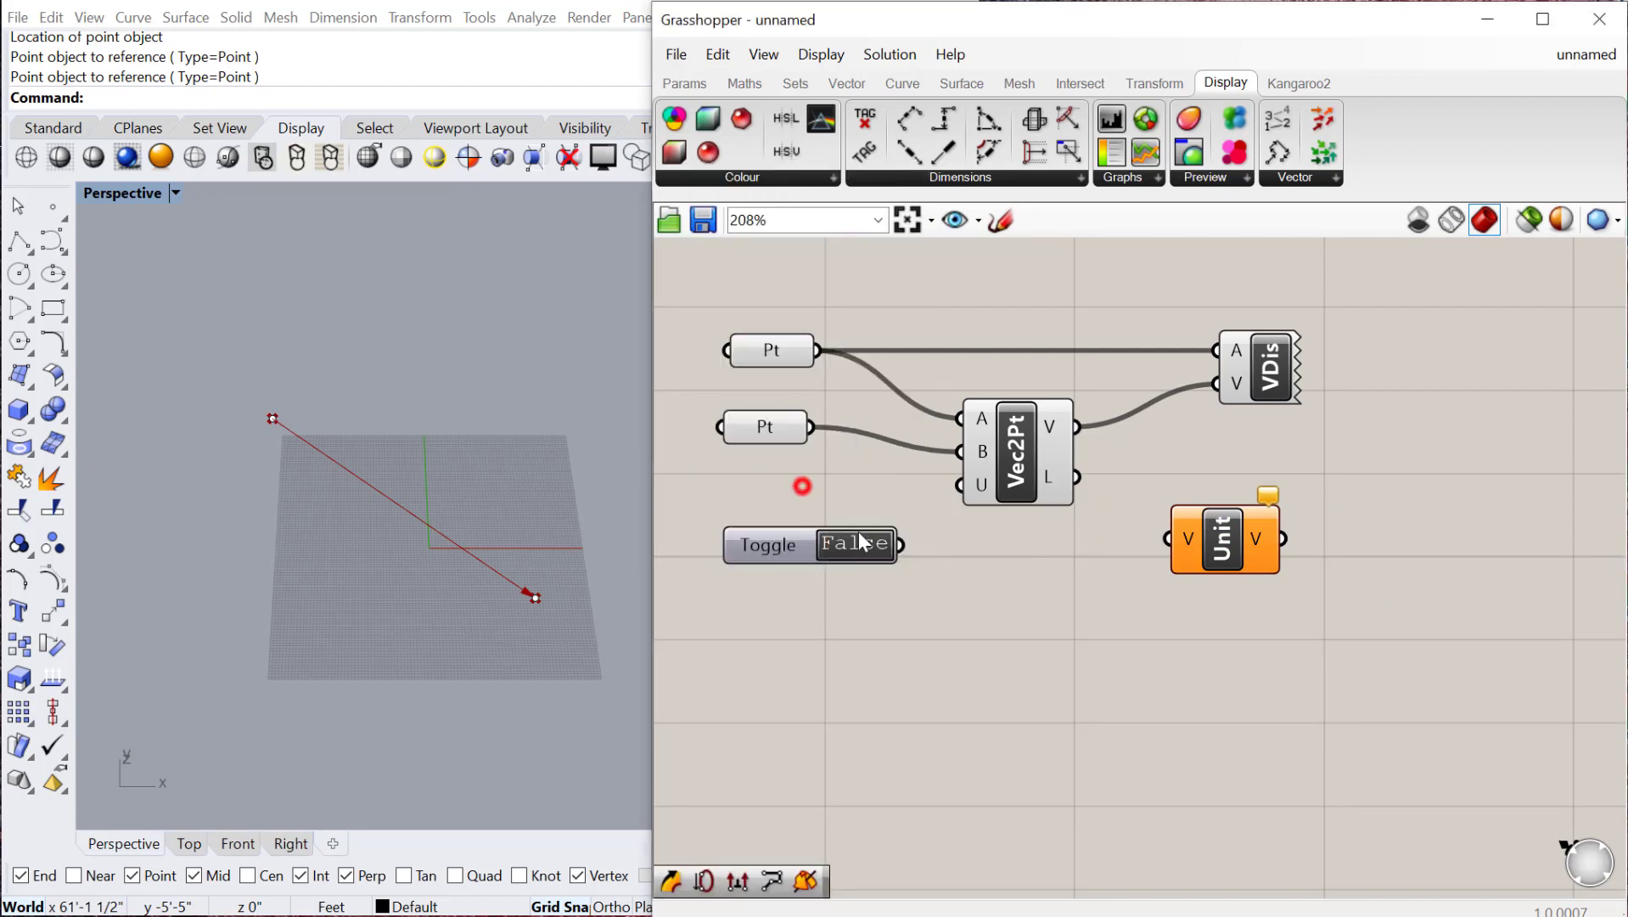
left_click_drag(908, 550, 963, 505)
left_click(845, 544)
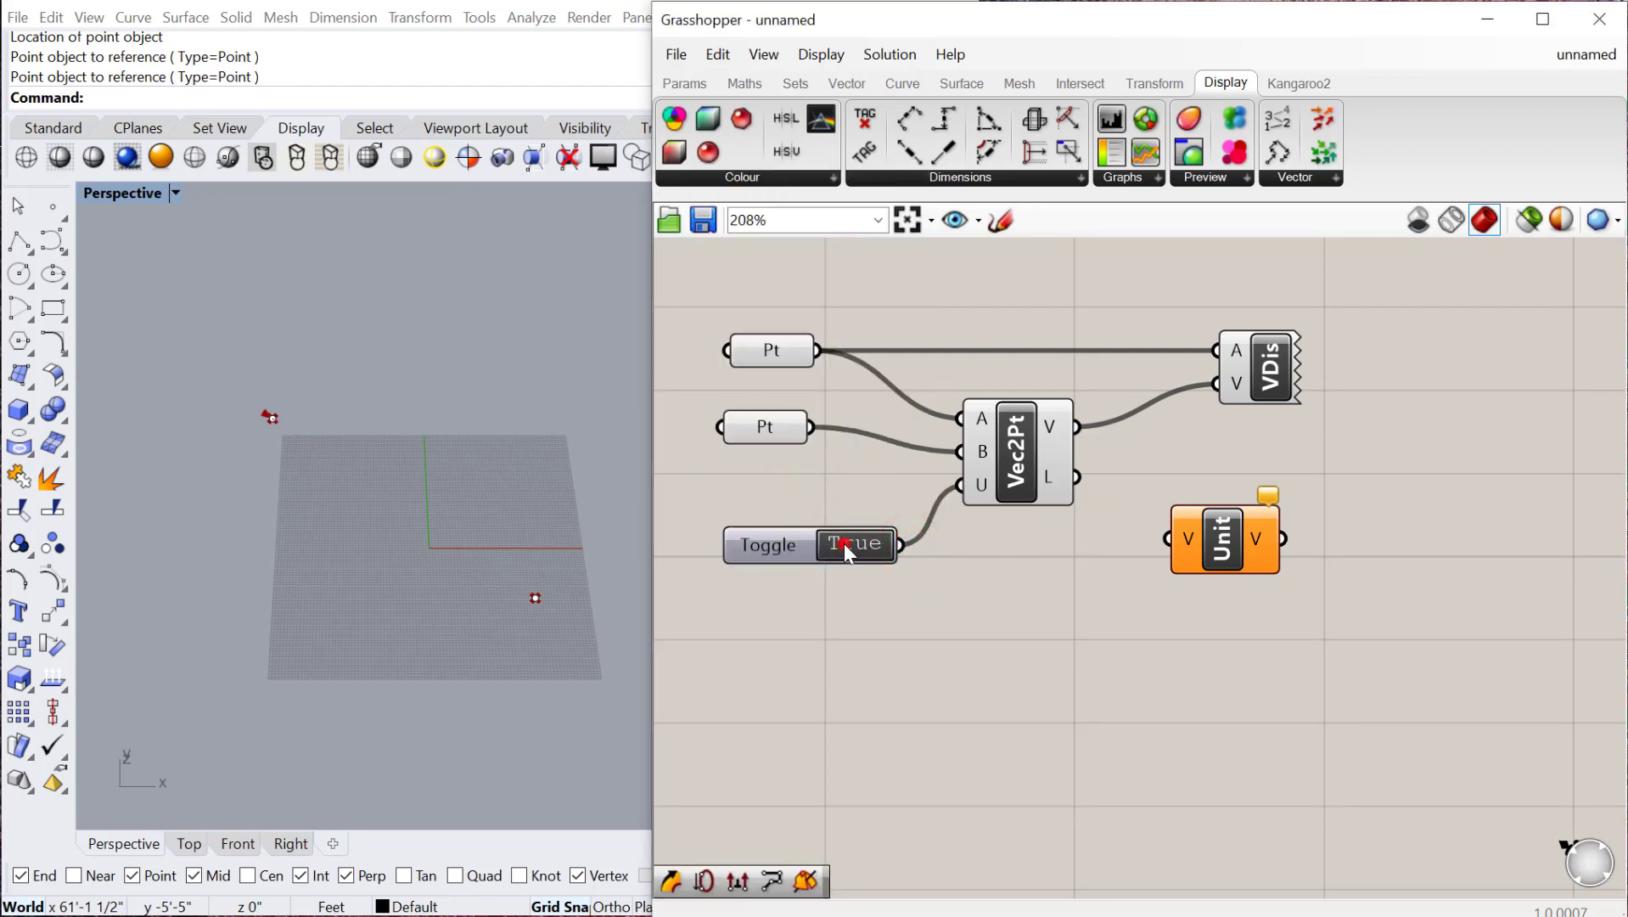
Delete the stray Unit Vector component.
scroll(354, 424, "up", 2)
scroll(268, 400, "up", 3)
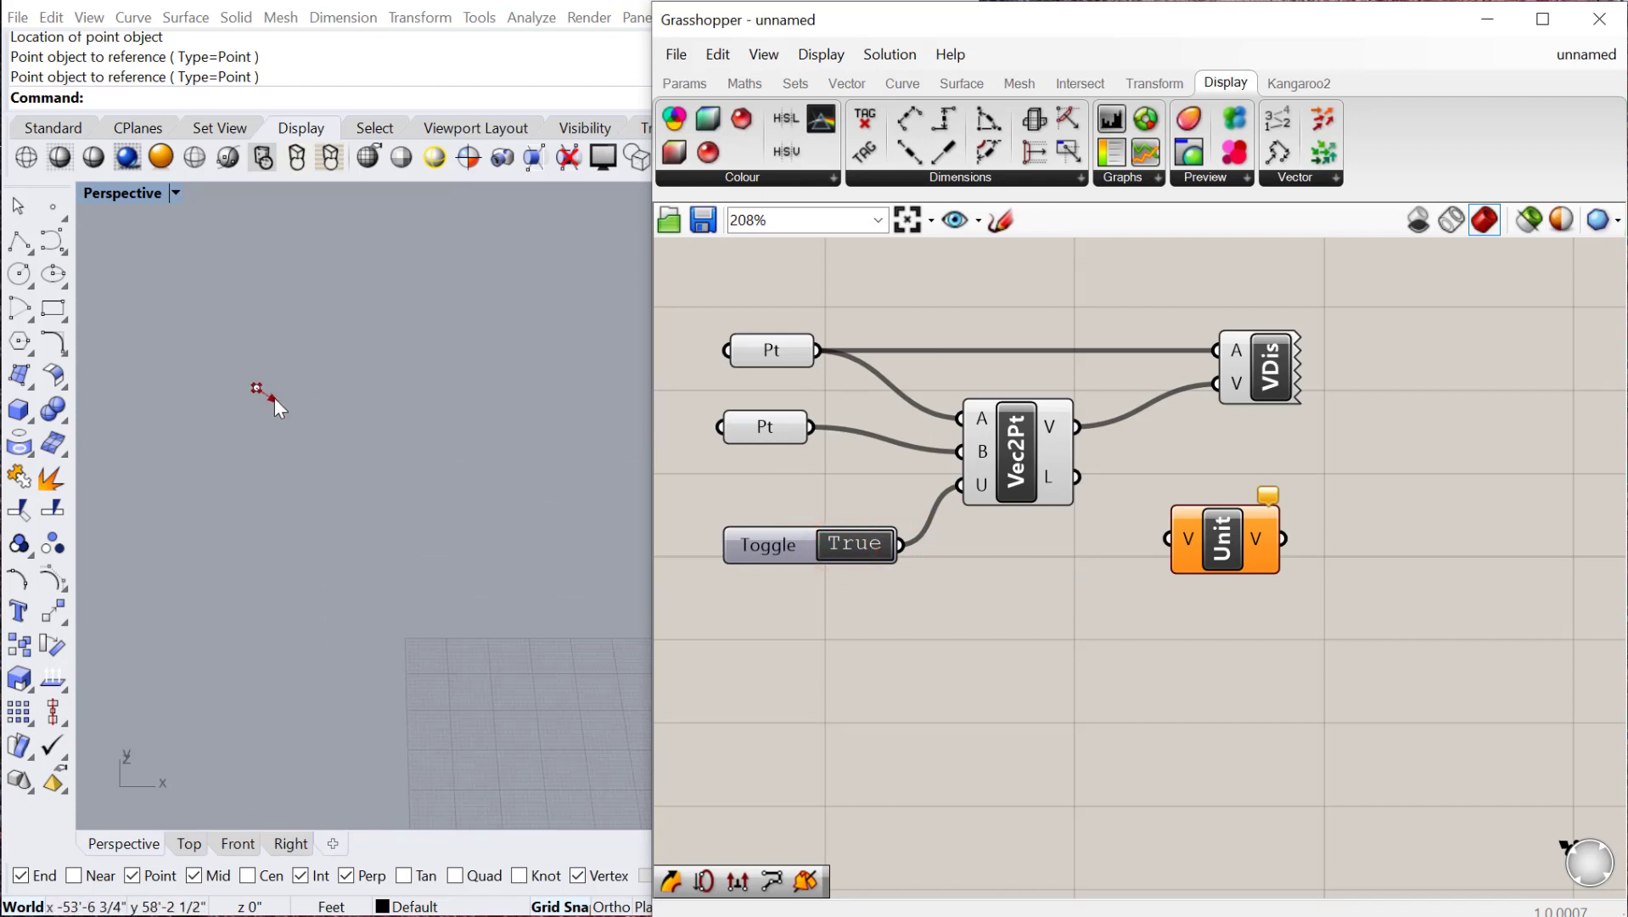
scroll(1205, 560, "down", 3)
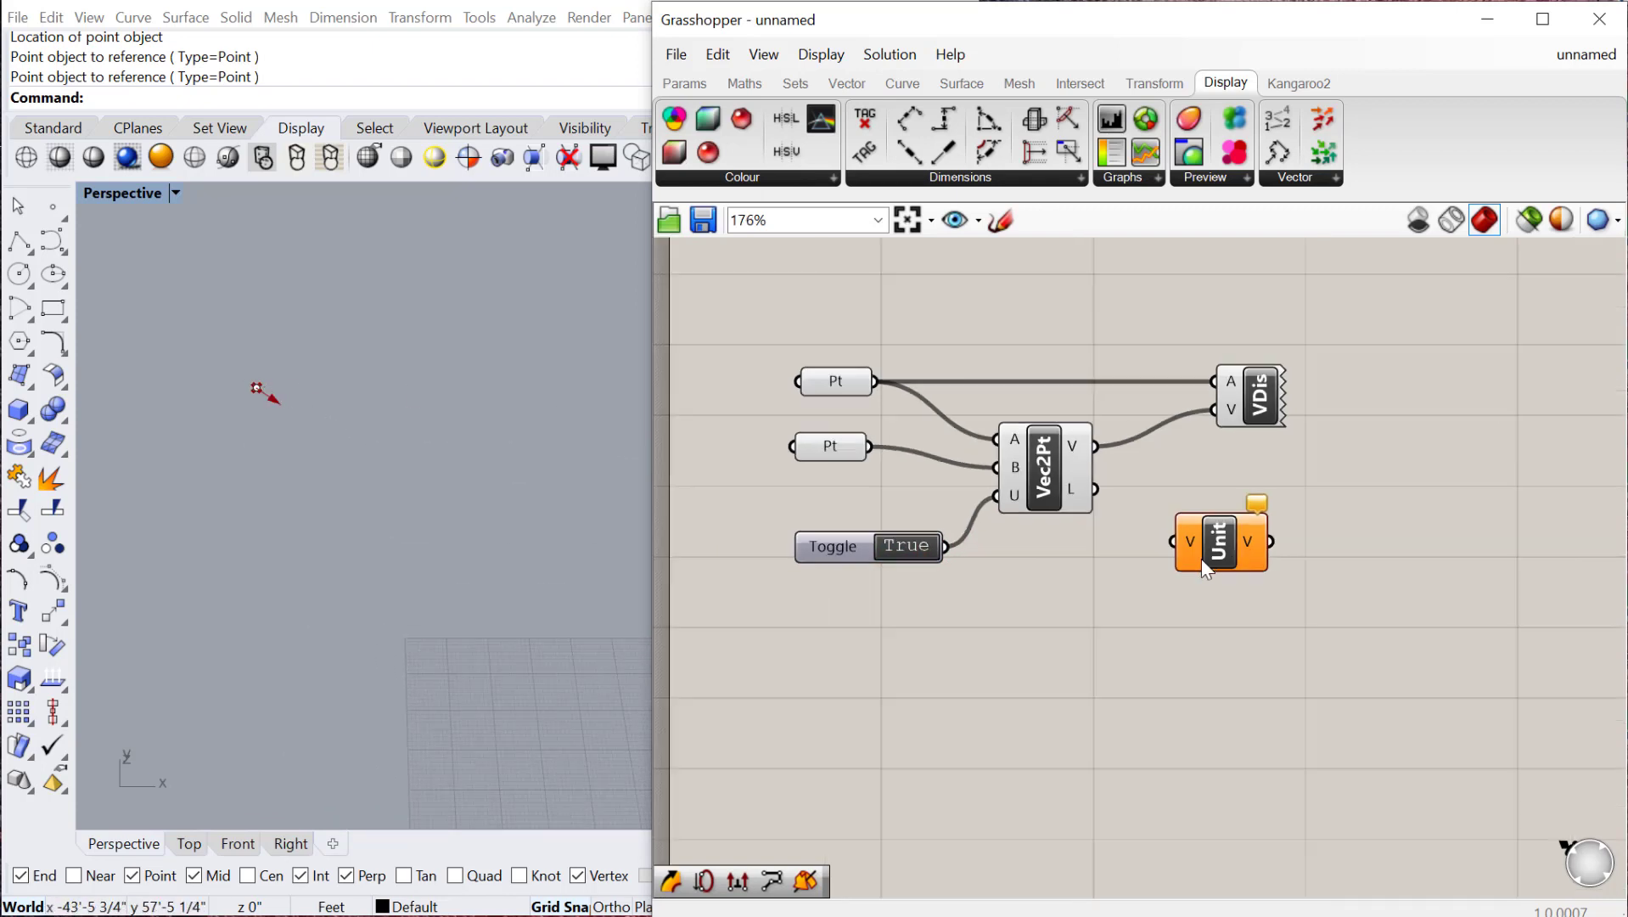
left_click(1245, 553)
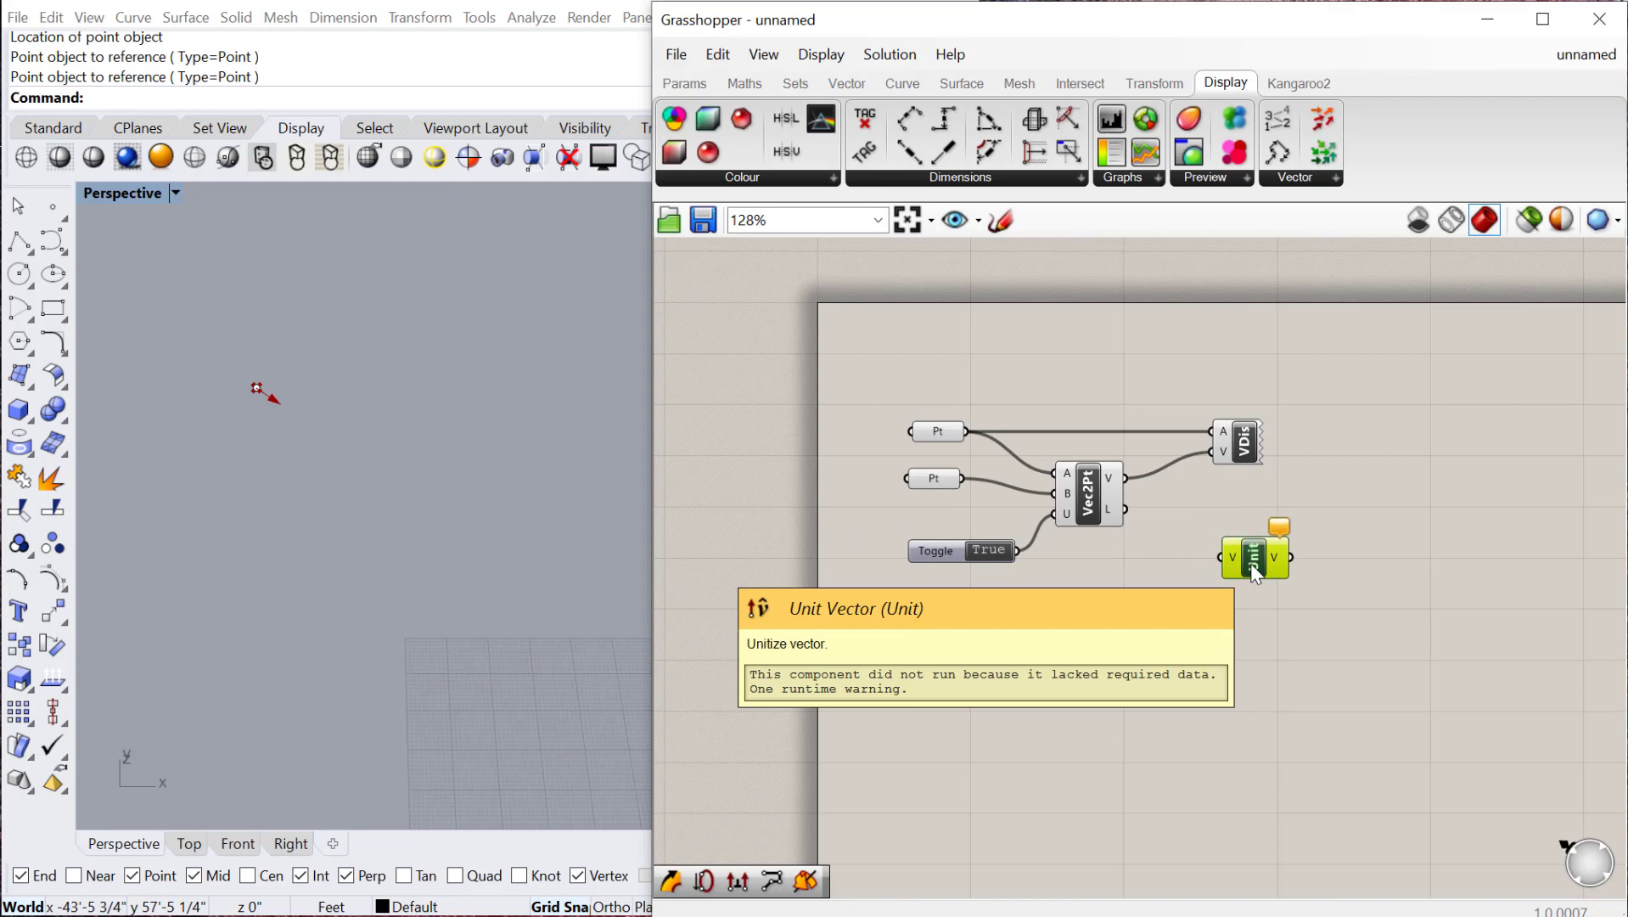
key("Delete")
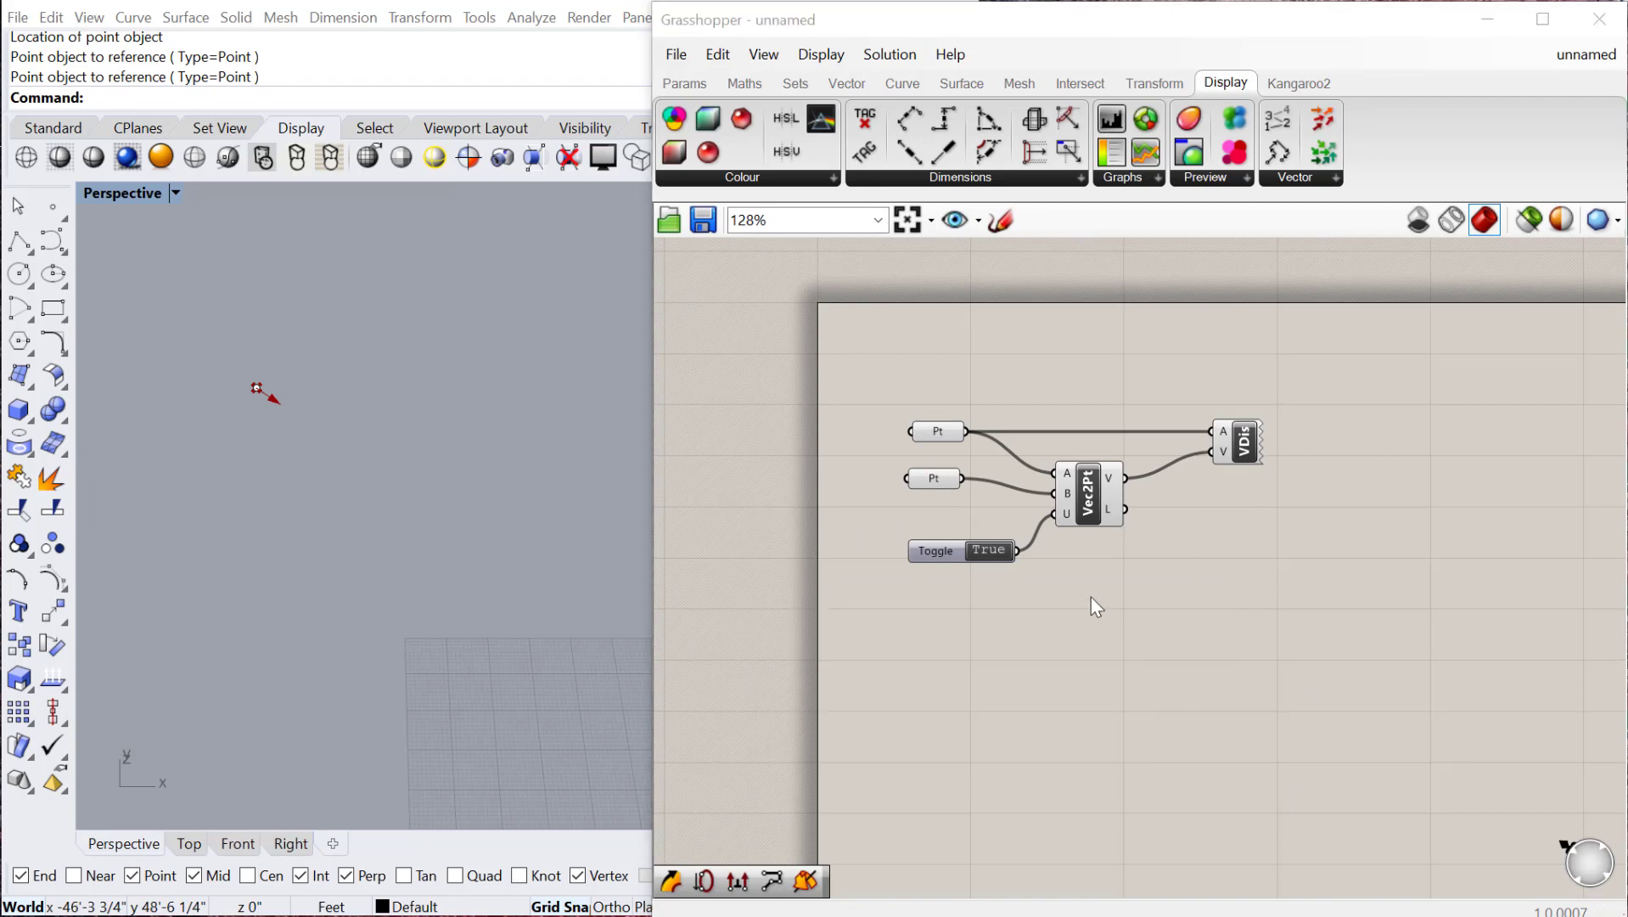
Add an Amplitude component to the canvas.
scroll(1052, 577, "down", 2)
scroll(985, 492, "up", 4)
right_click_drag(985, 493, 1058, 564)
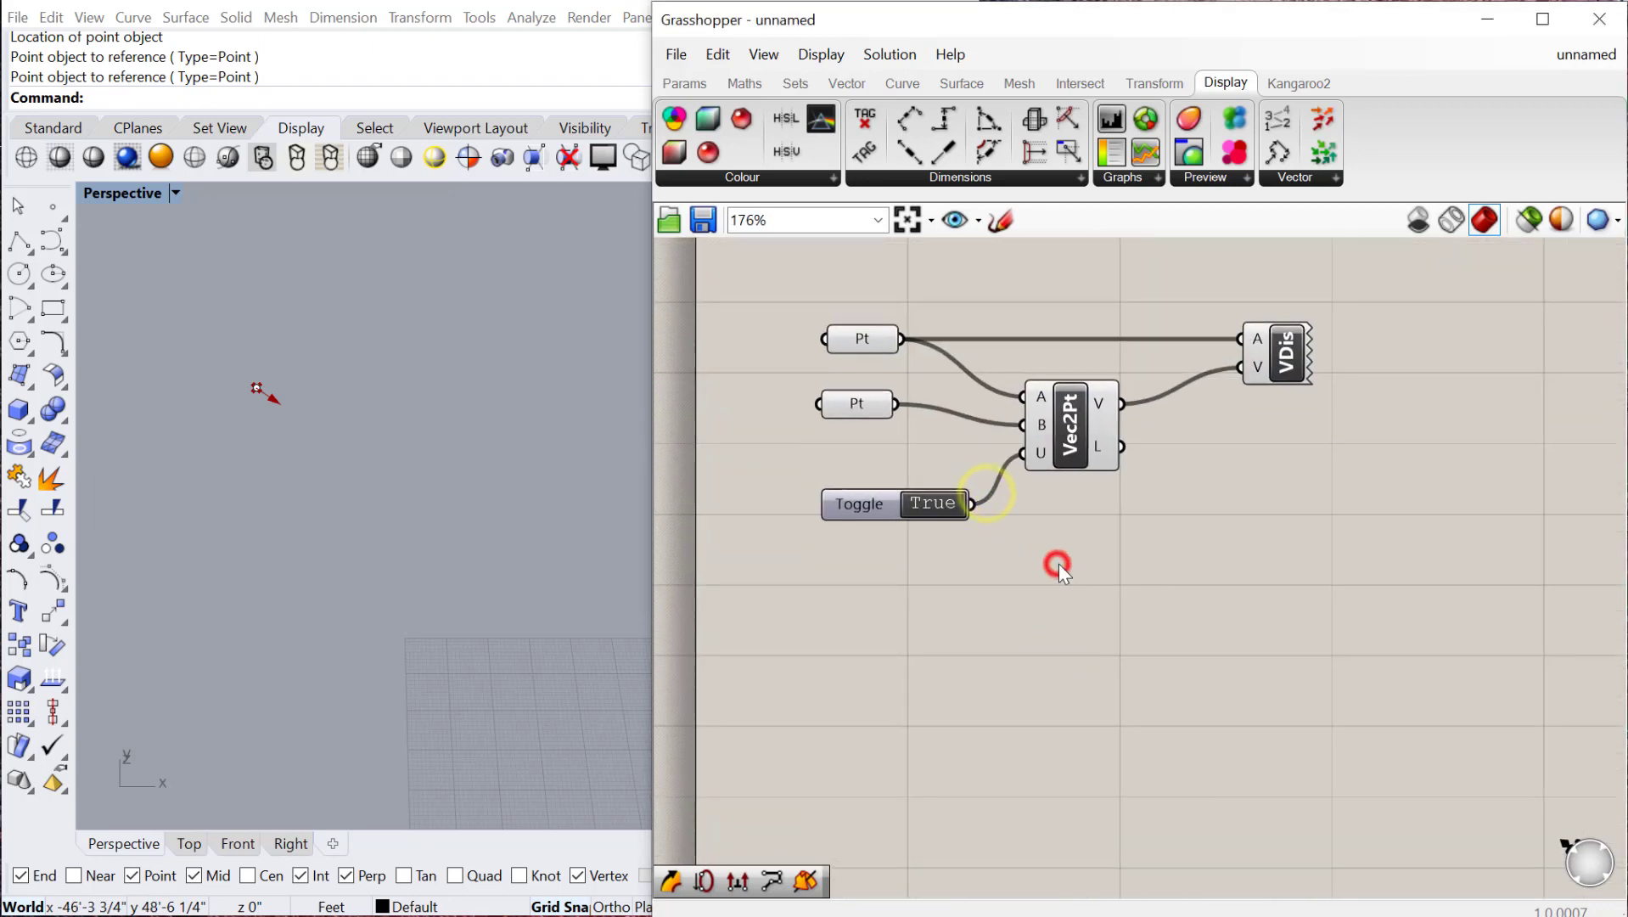
double_click(1038, 666)
type("am")
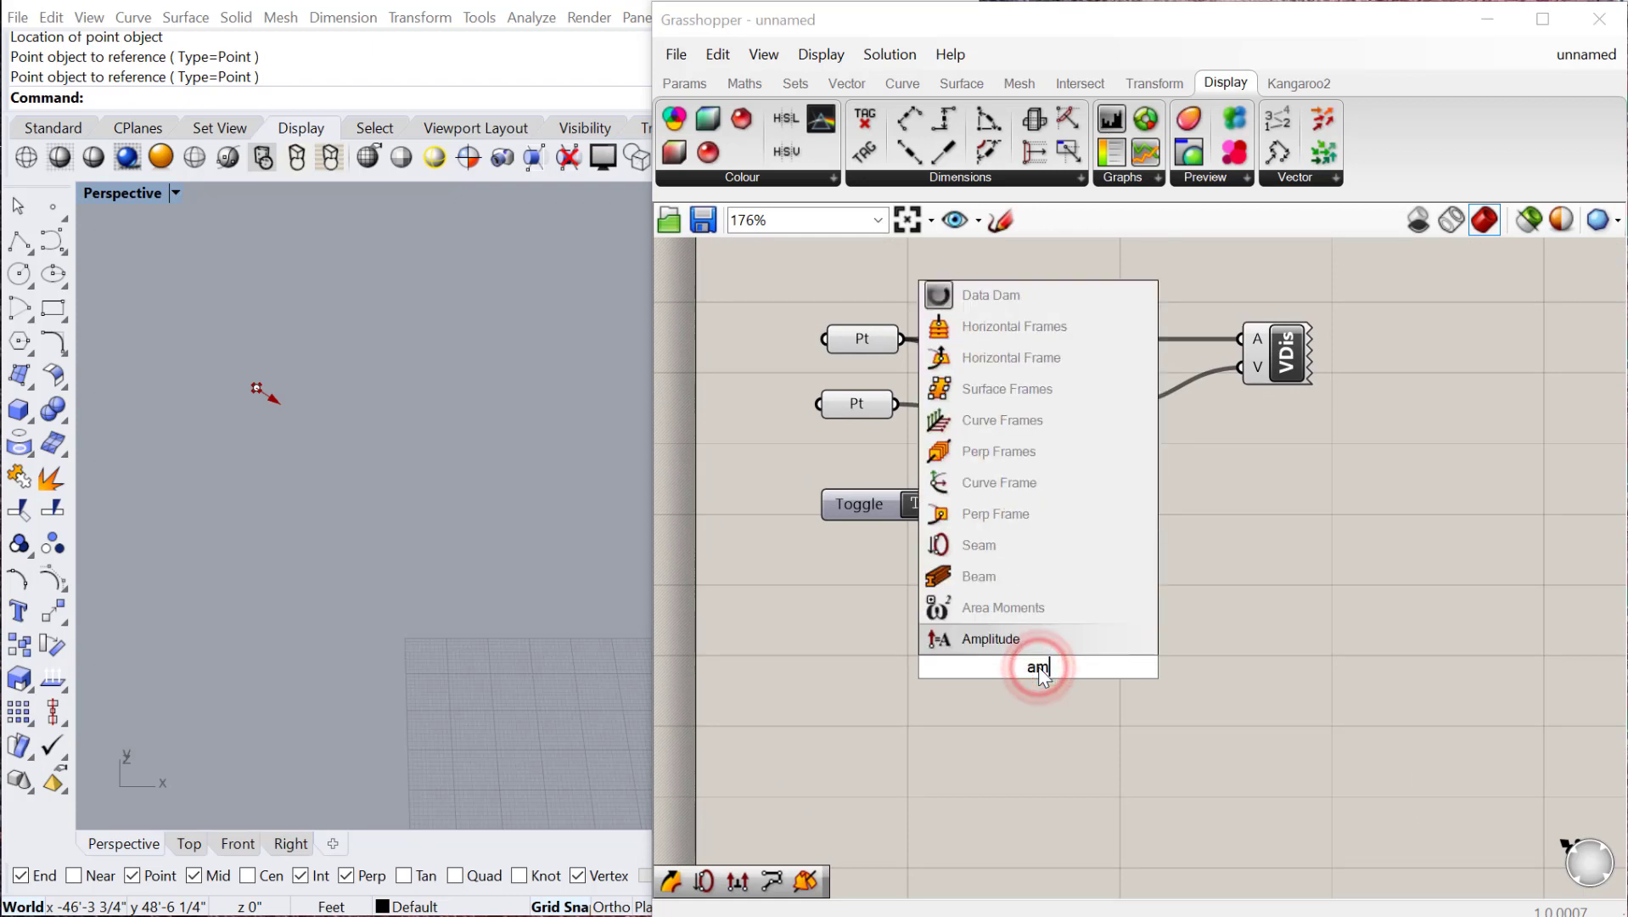
type("plitude")
key("Return")
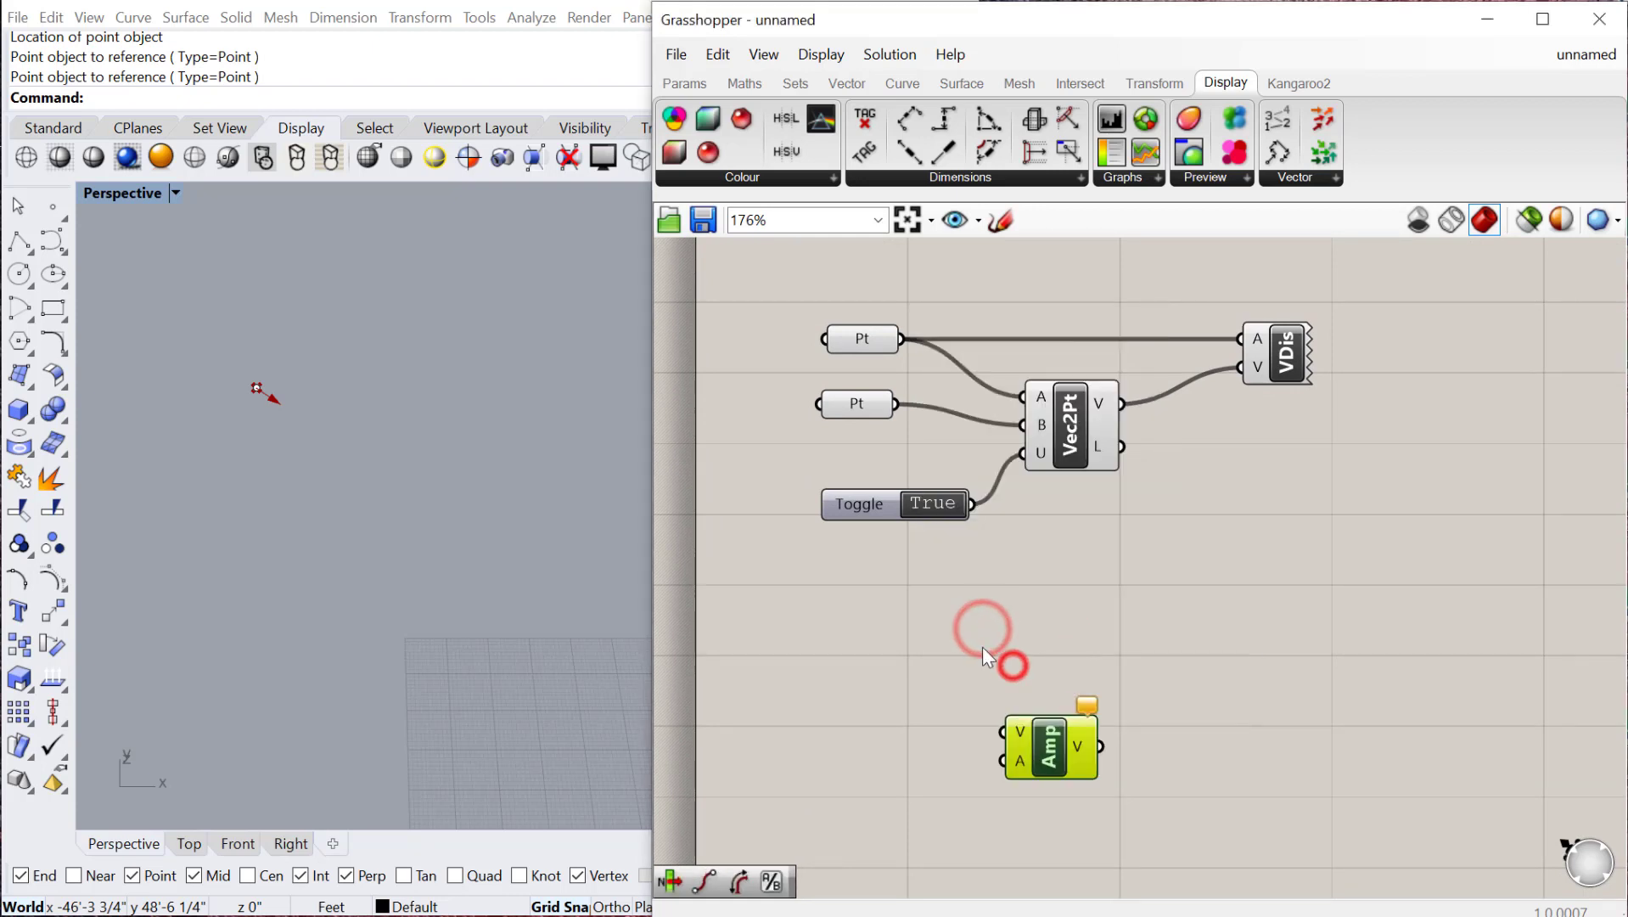
Add a Unit X component positioned above Amplitude.
double_click(893, 636)
type("unit")
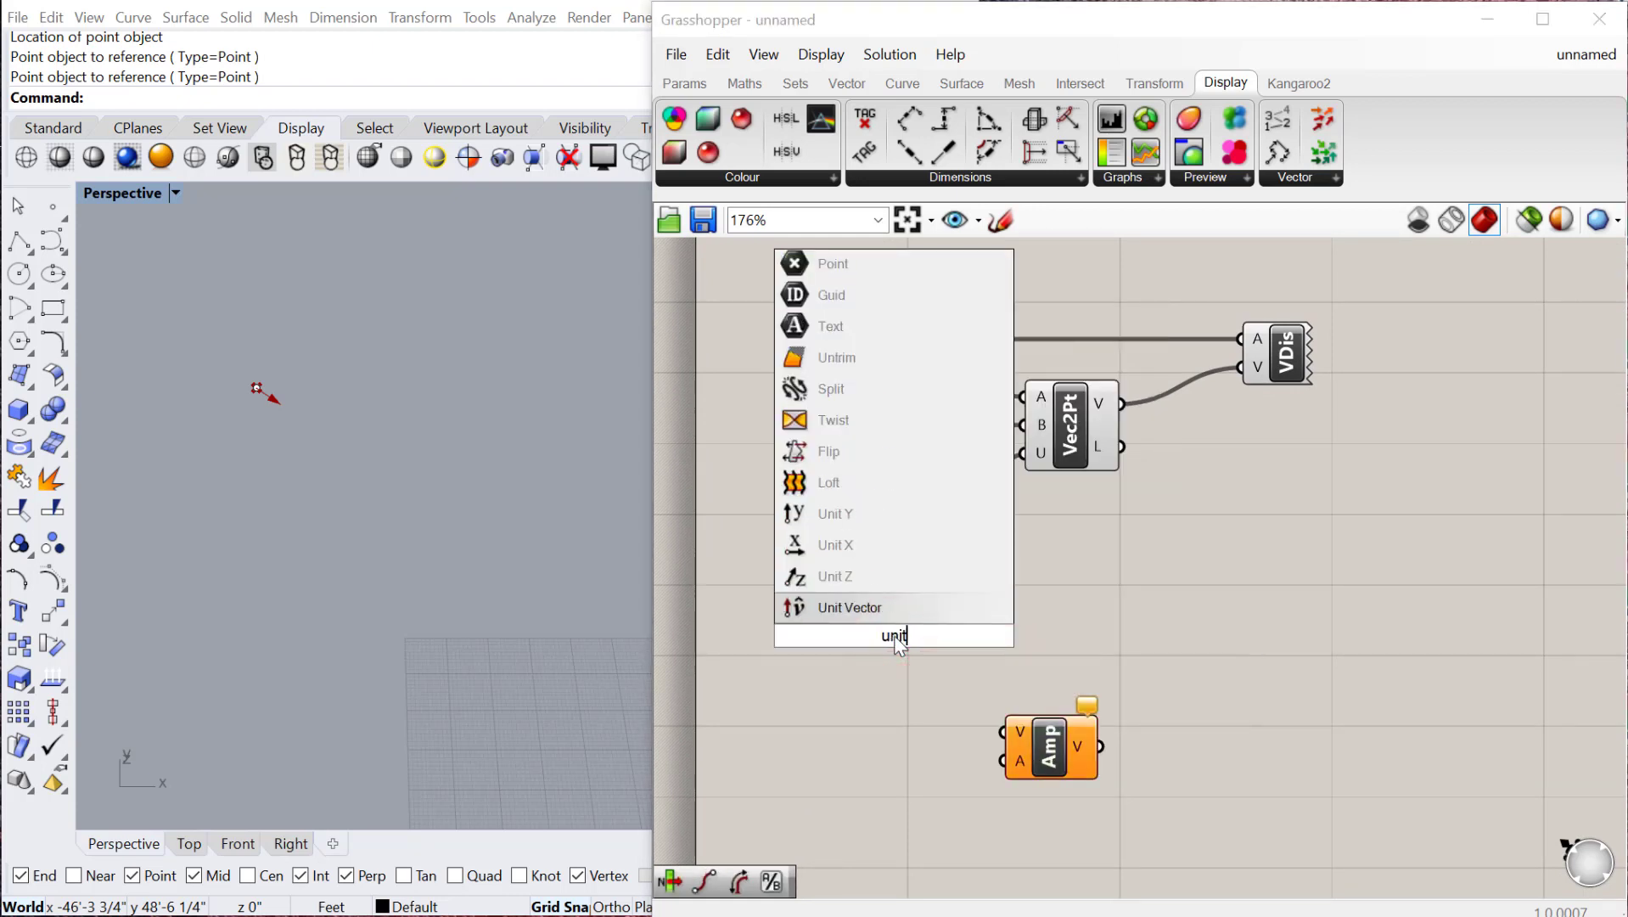
left_click(839, 544)
left_click_drag(908, 639, 1058, 671)
scroll(1058, 671, "up", 2)
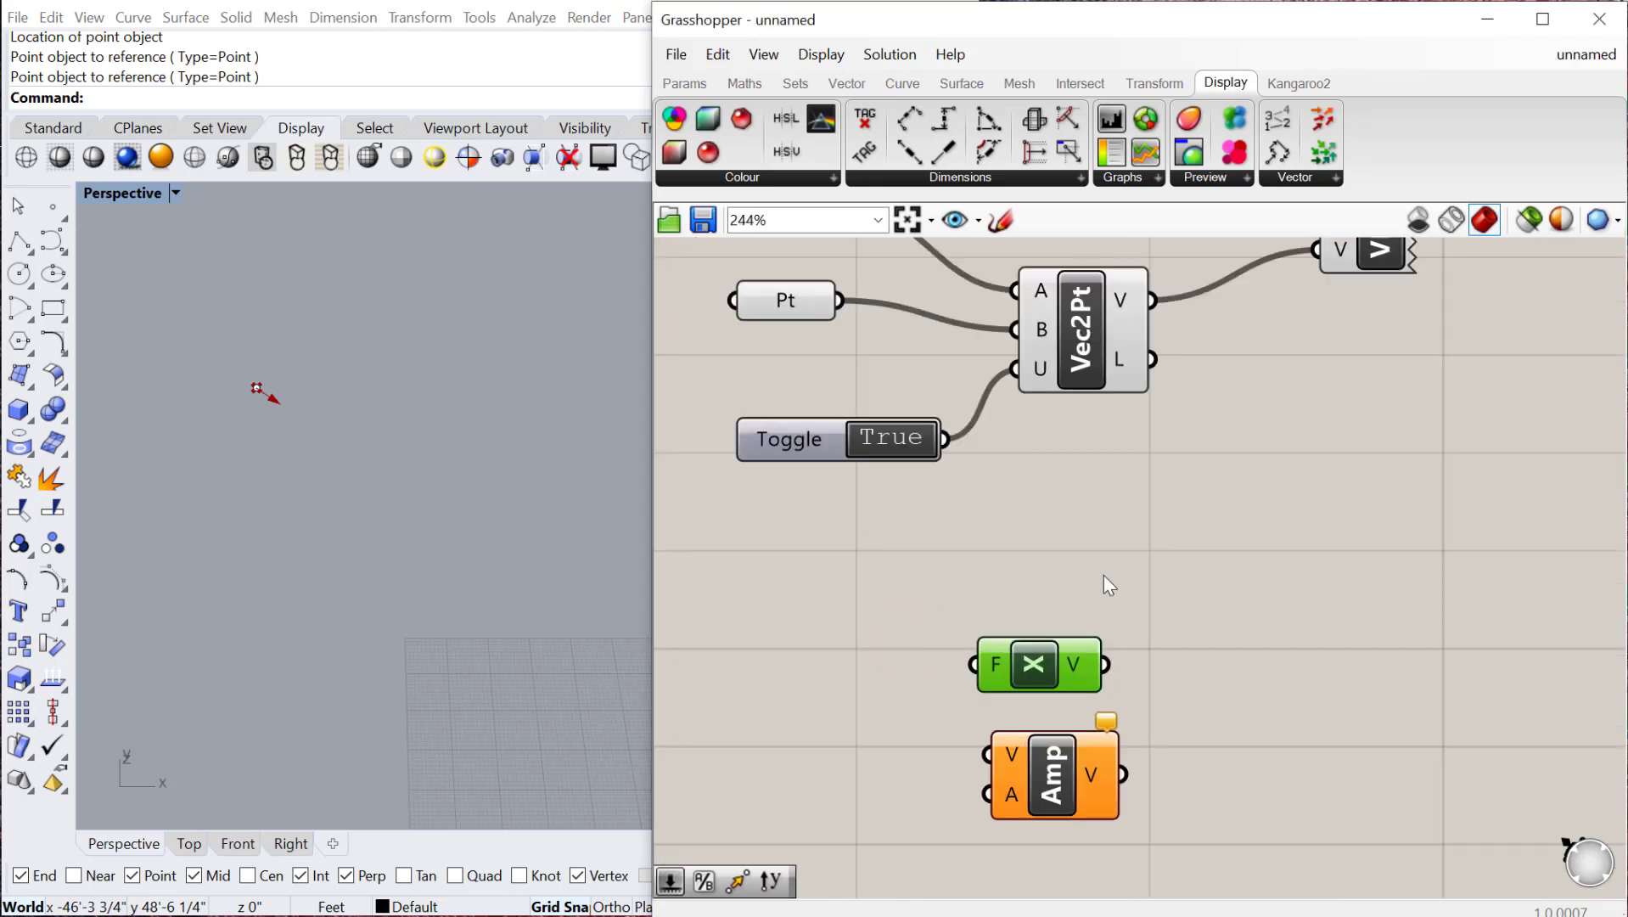
Add a Line SDL component and wire the first point into its S input.
double_click(1104, 575)
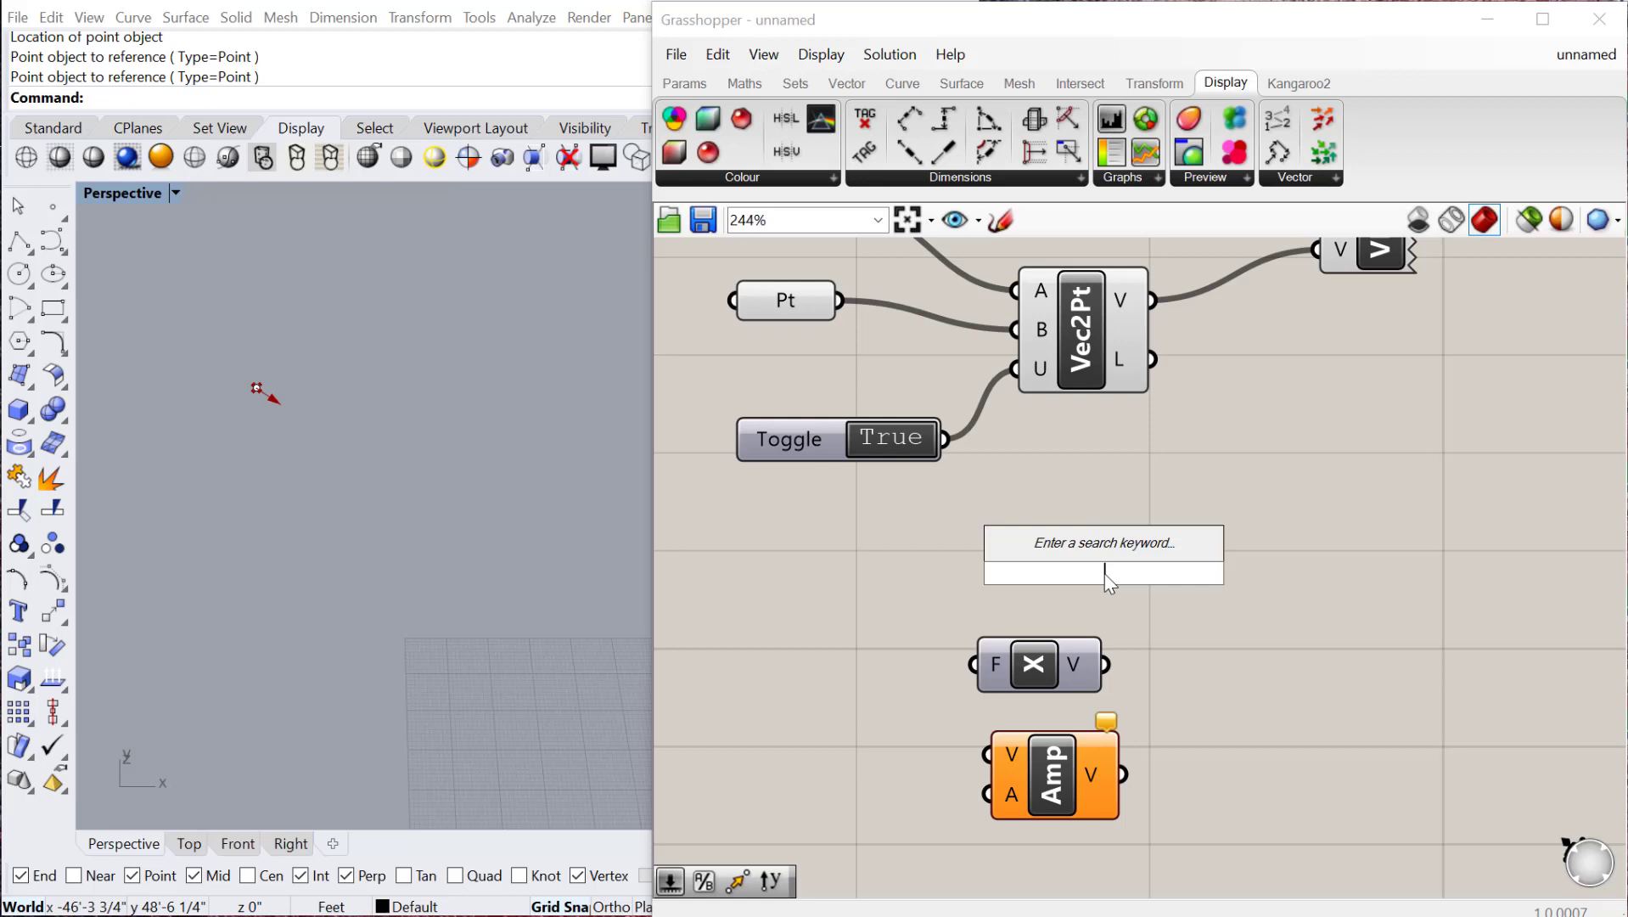
type("line")
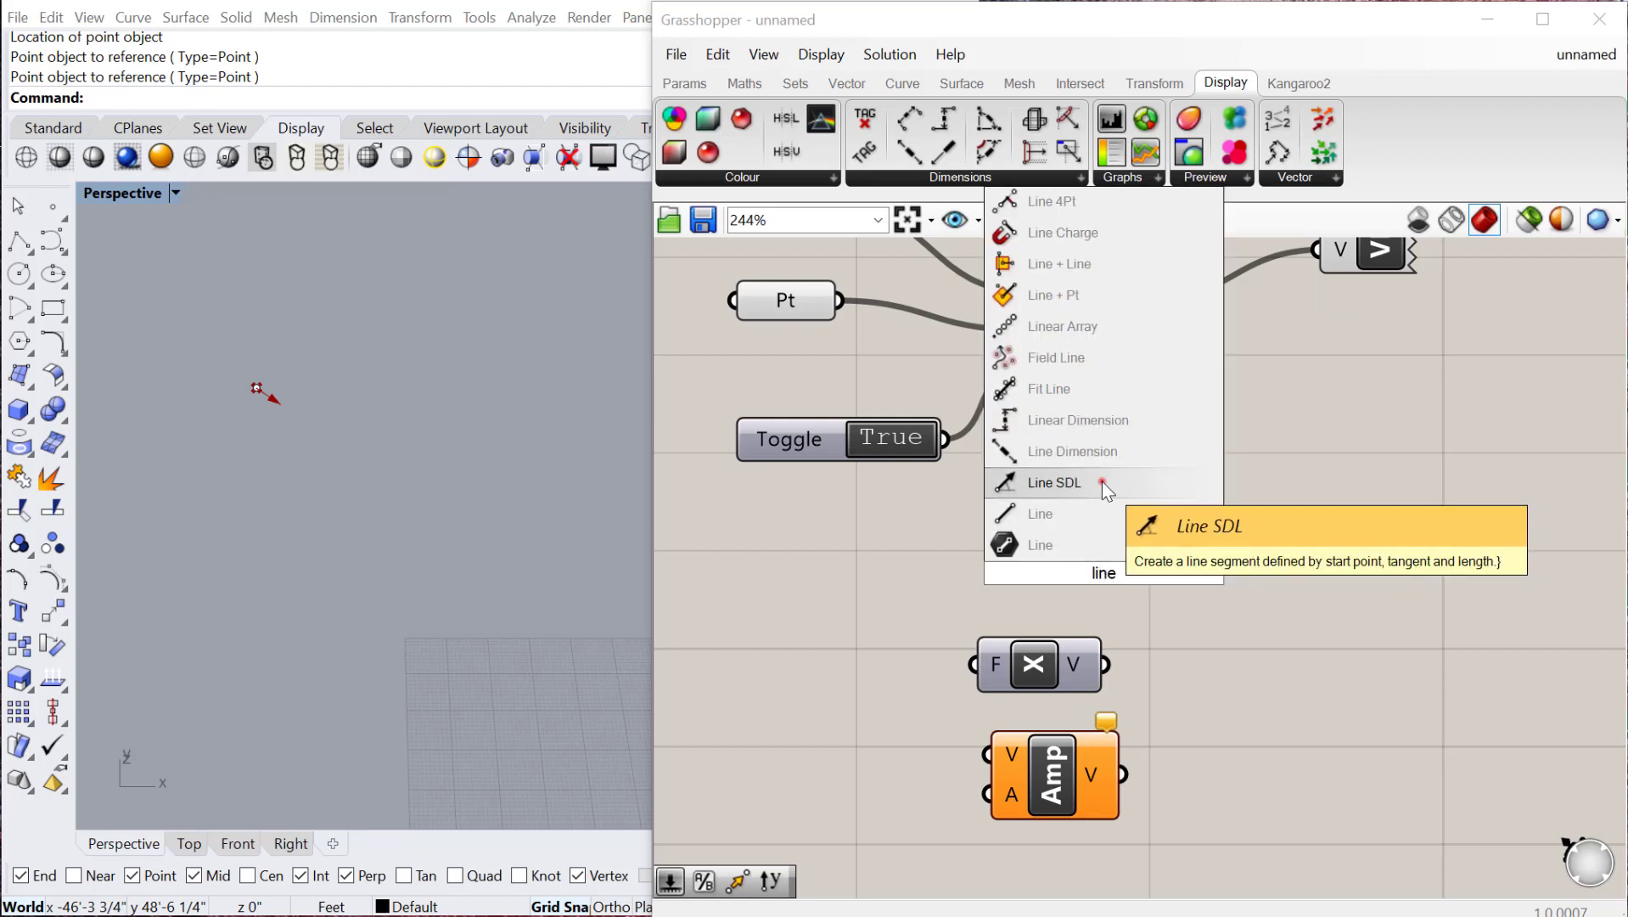
left_click(1101, 481)
scroll(1107, 590, "down", 2)
left_click_drag(915, 318, 1072, 538)
Delete Vec2Pt, Vector Display, the second point and the toggle.
left_click_drag(1351, 462, 1099, 315)
key("Delete")
left_click_drag(935, 596, 870, 374)
key("Delete")
left_click_drag(1105, 553, 1171, 488)
Wire Unit X into the Line's D input and move Amplitude below Unit X.
left_click_drag(1117, 800, 1177, 504)
left_click(1050, 558)
scroll(1051, 558, "up", 2)
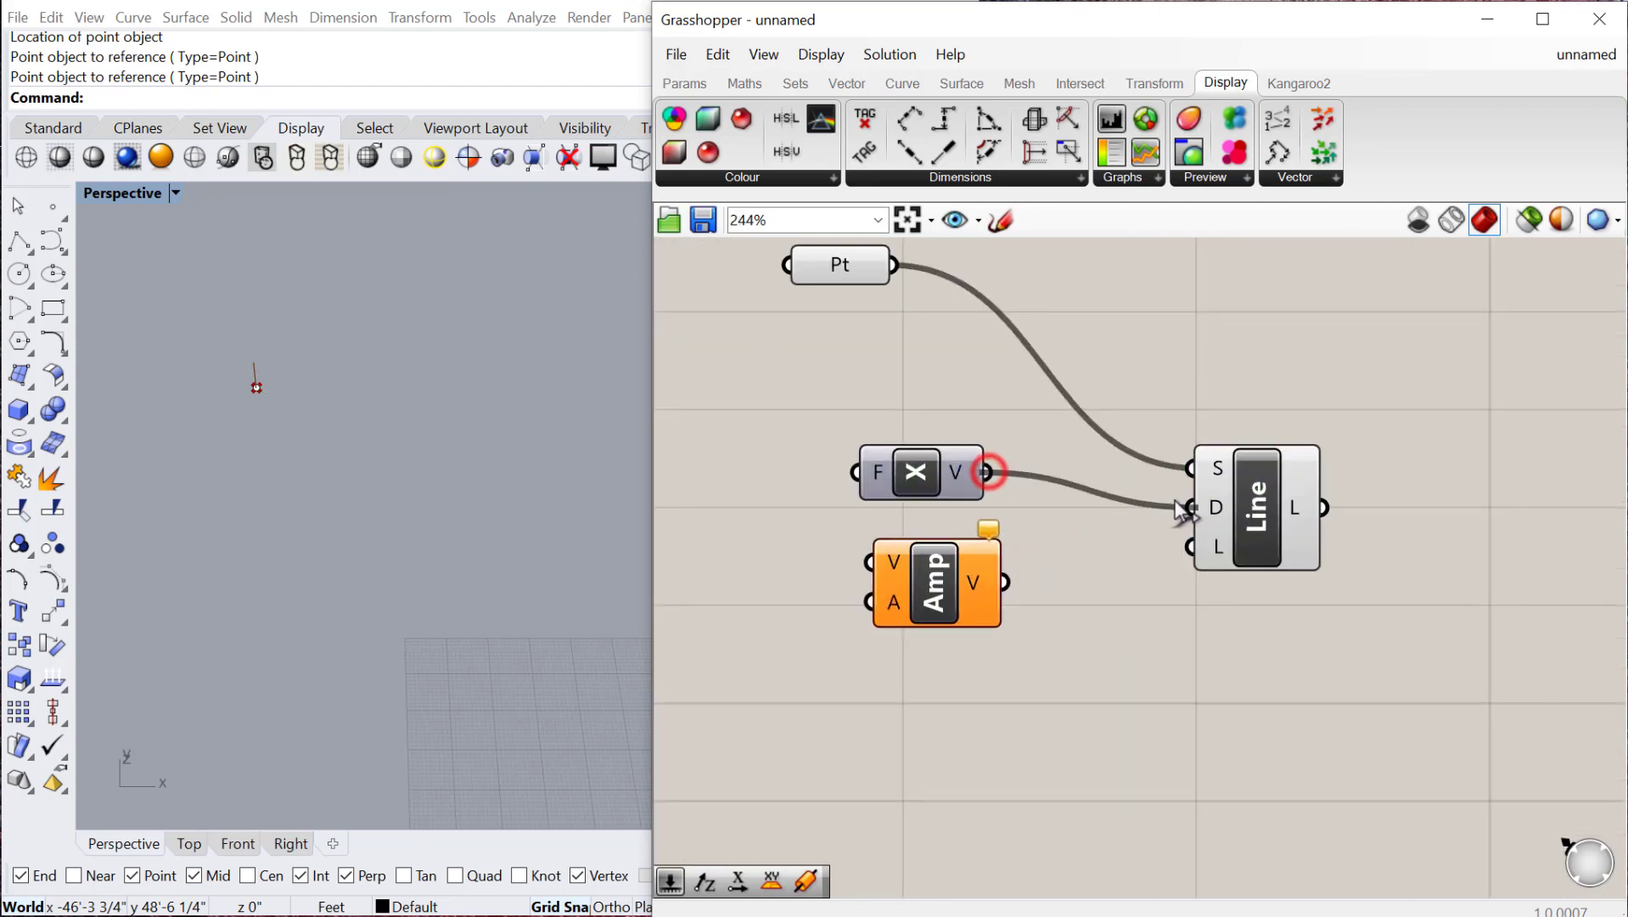
left_click_drag(942, 570, 921, 682)
Create a number slider wired to the Line's L input, set to 9.23.
double_click(903, 598)
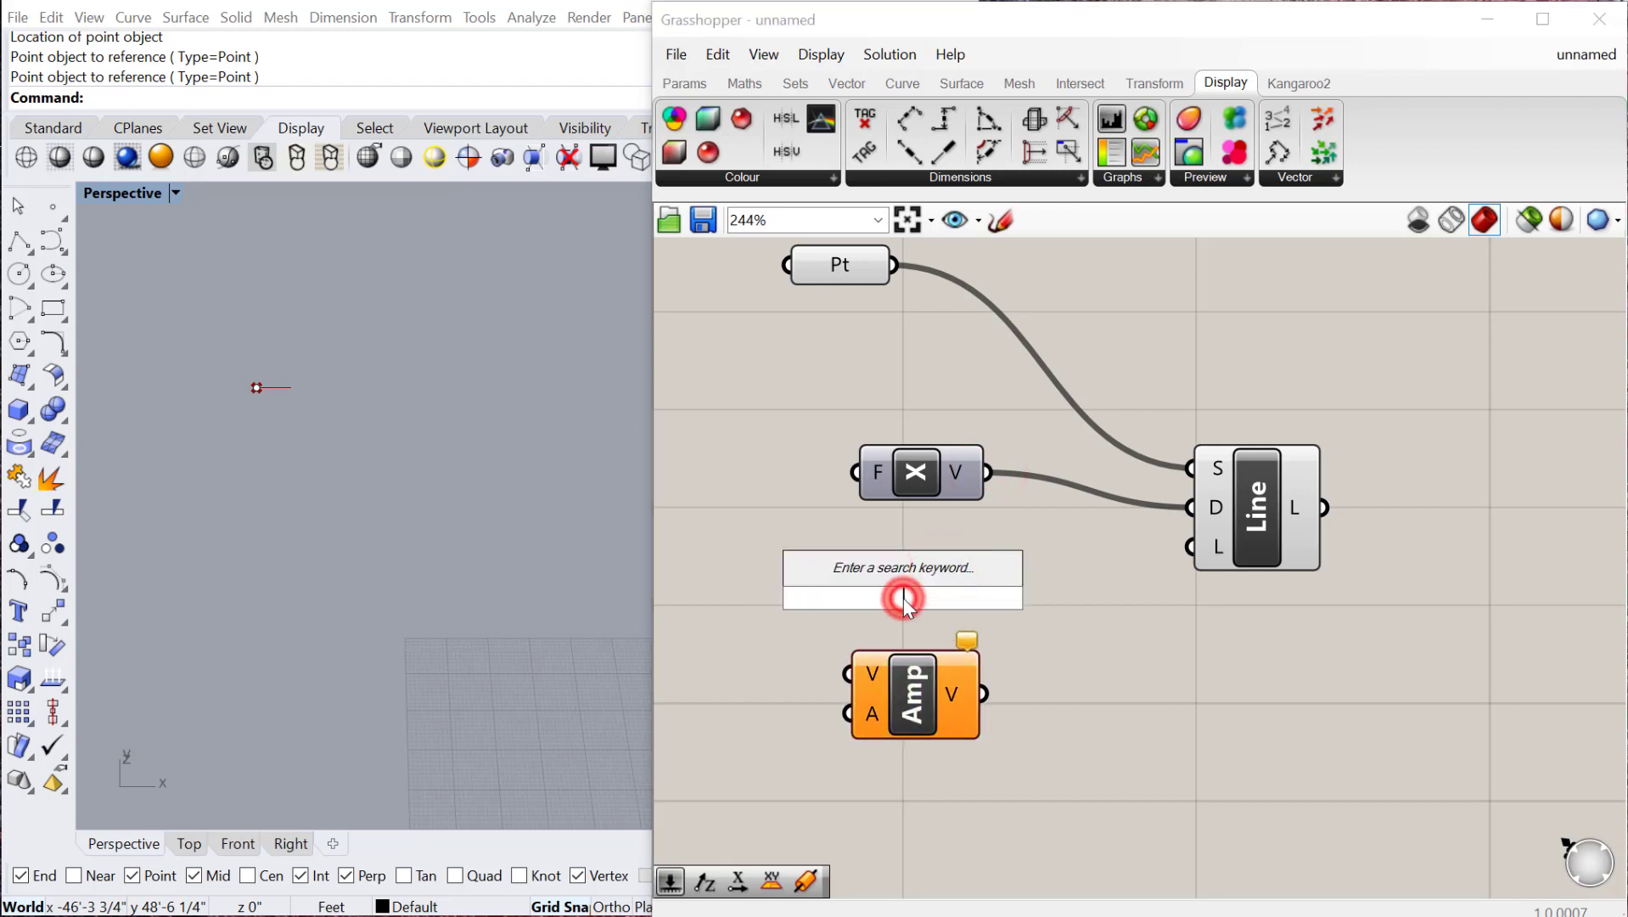
type("1<50.0")
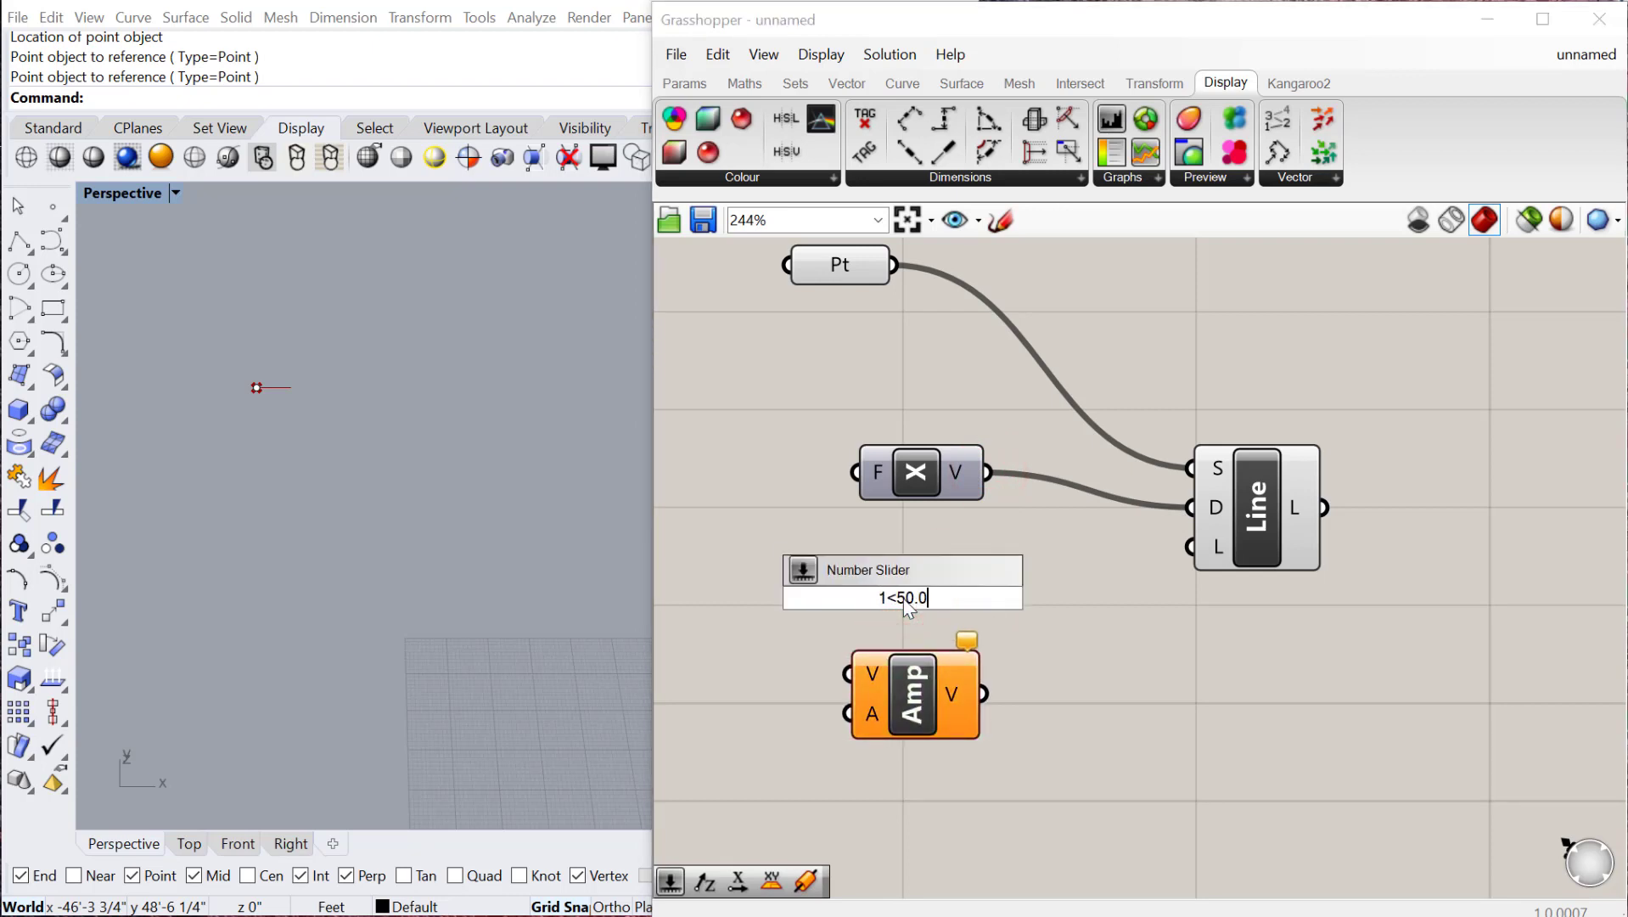
key("Return")
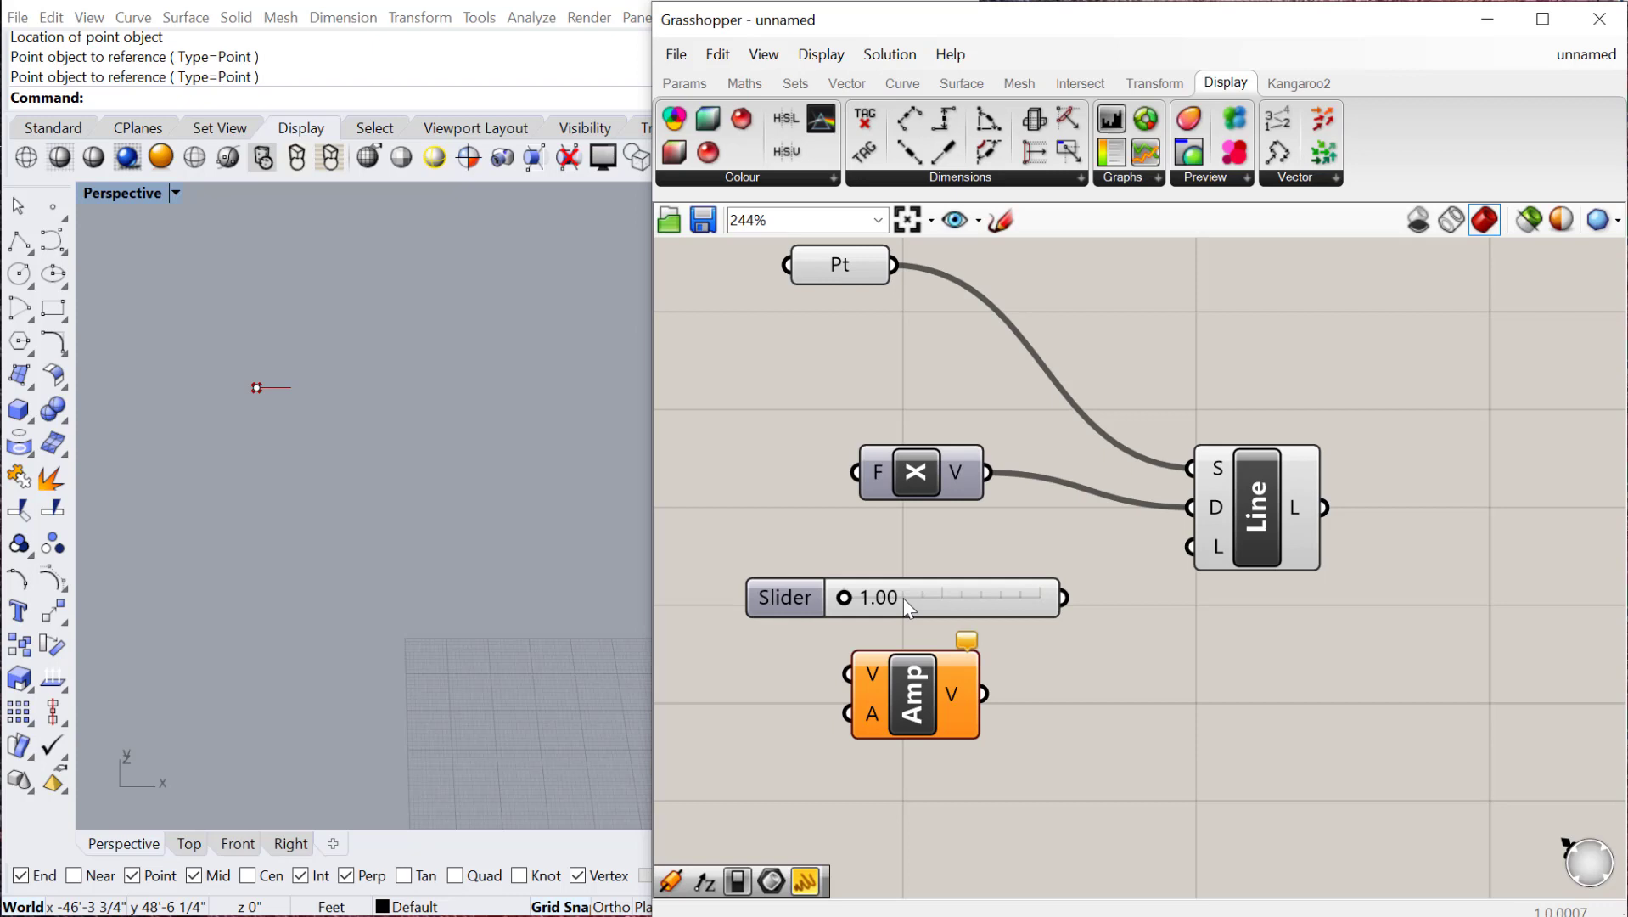
left_click_drag(1064, 599, 1190, 546)
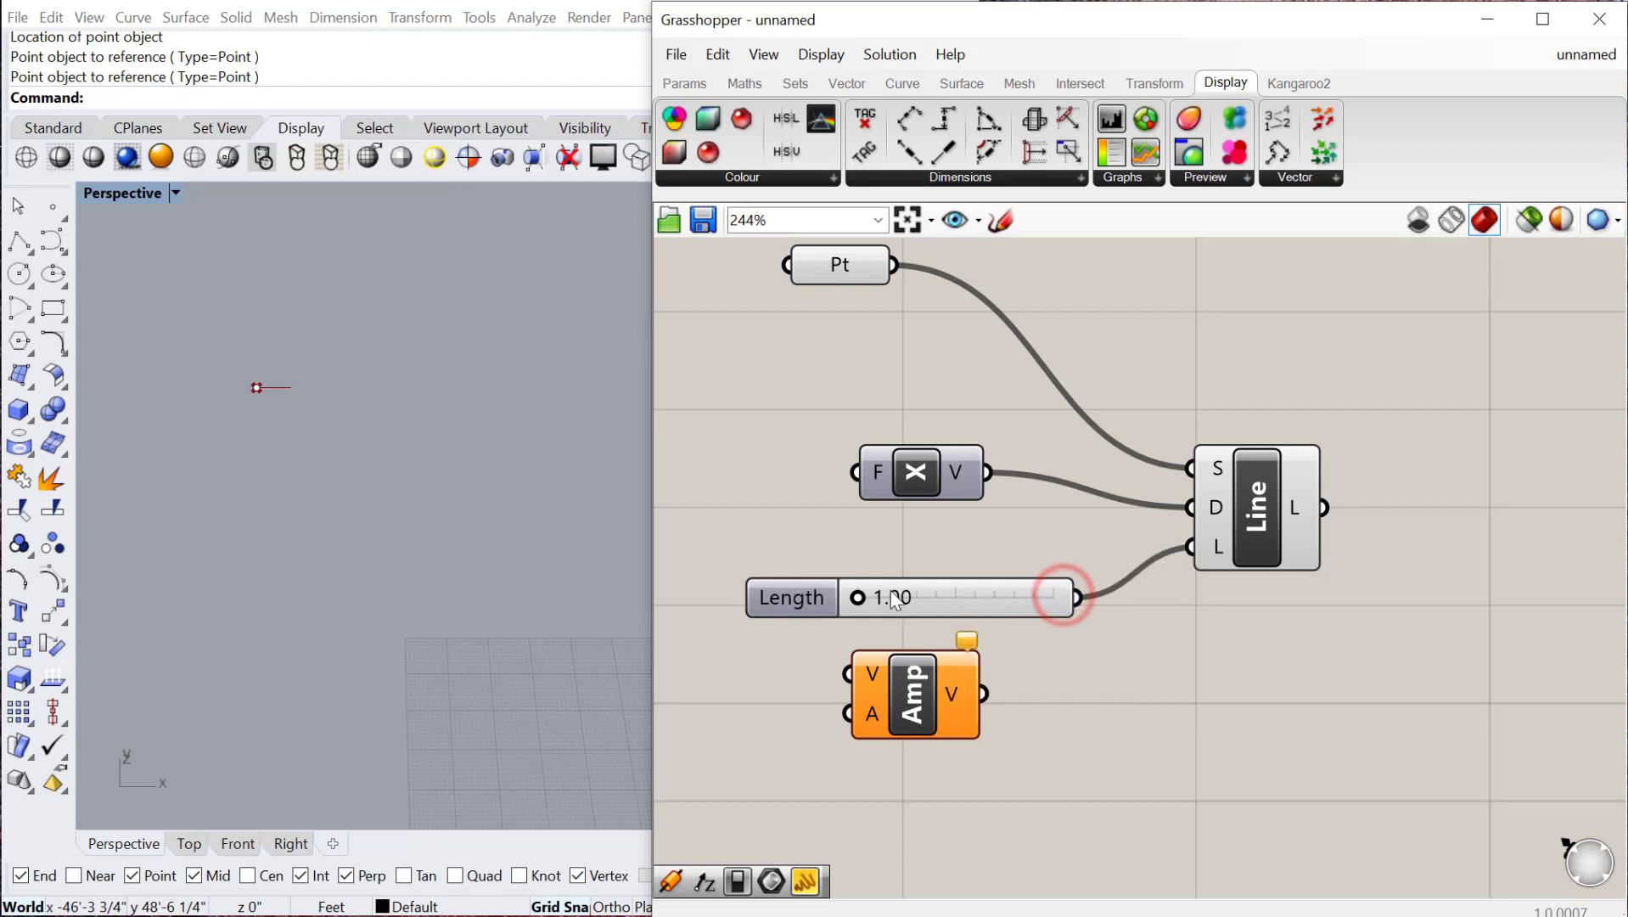
left_click_drag(845, 597, 796, 572)
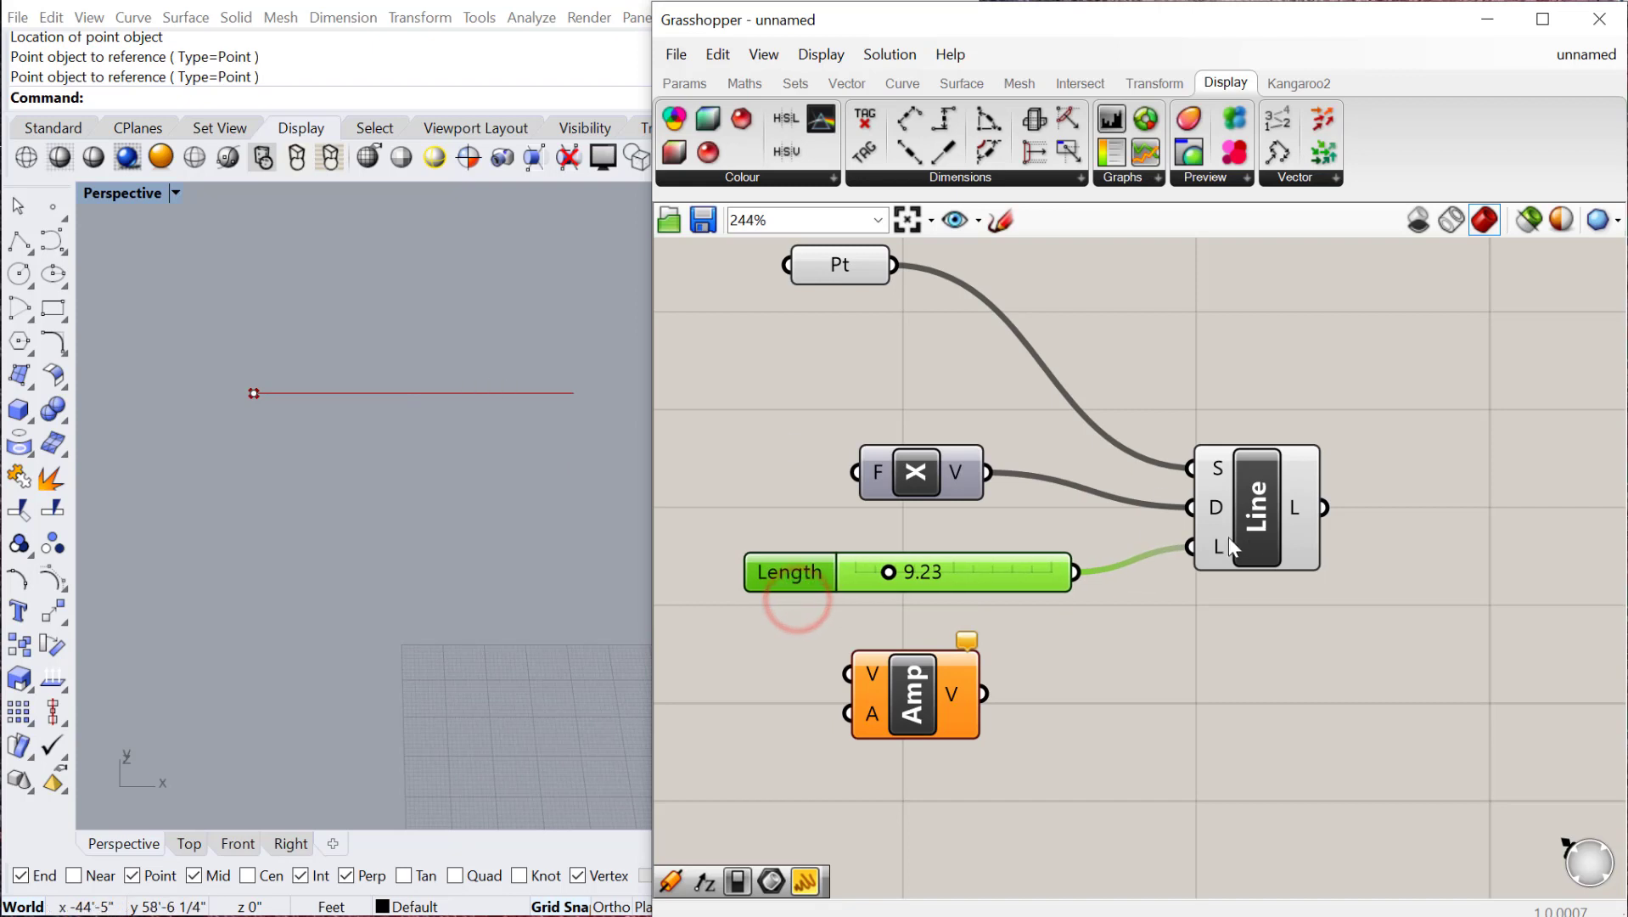
Rearrange the Length slider, Line, Unit X and Amplitude components to make room for wiring.
left_click_drag(1233, 527, 1249, 518)
left_click_drag(924, 694, 1095, 712)
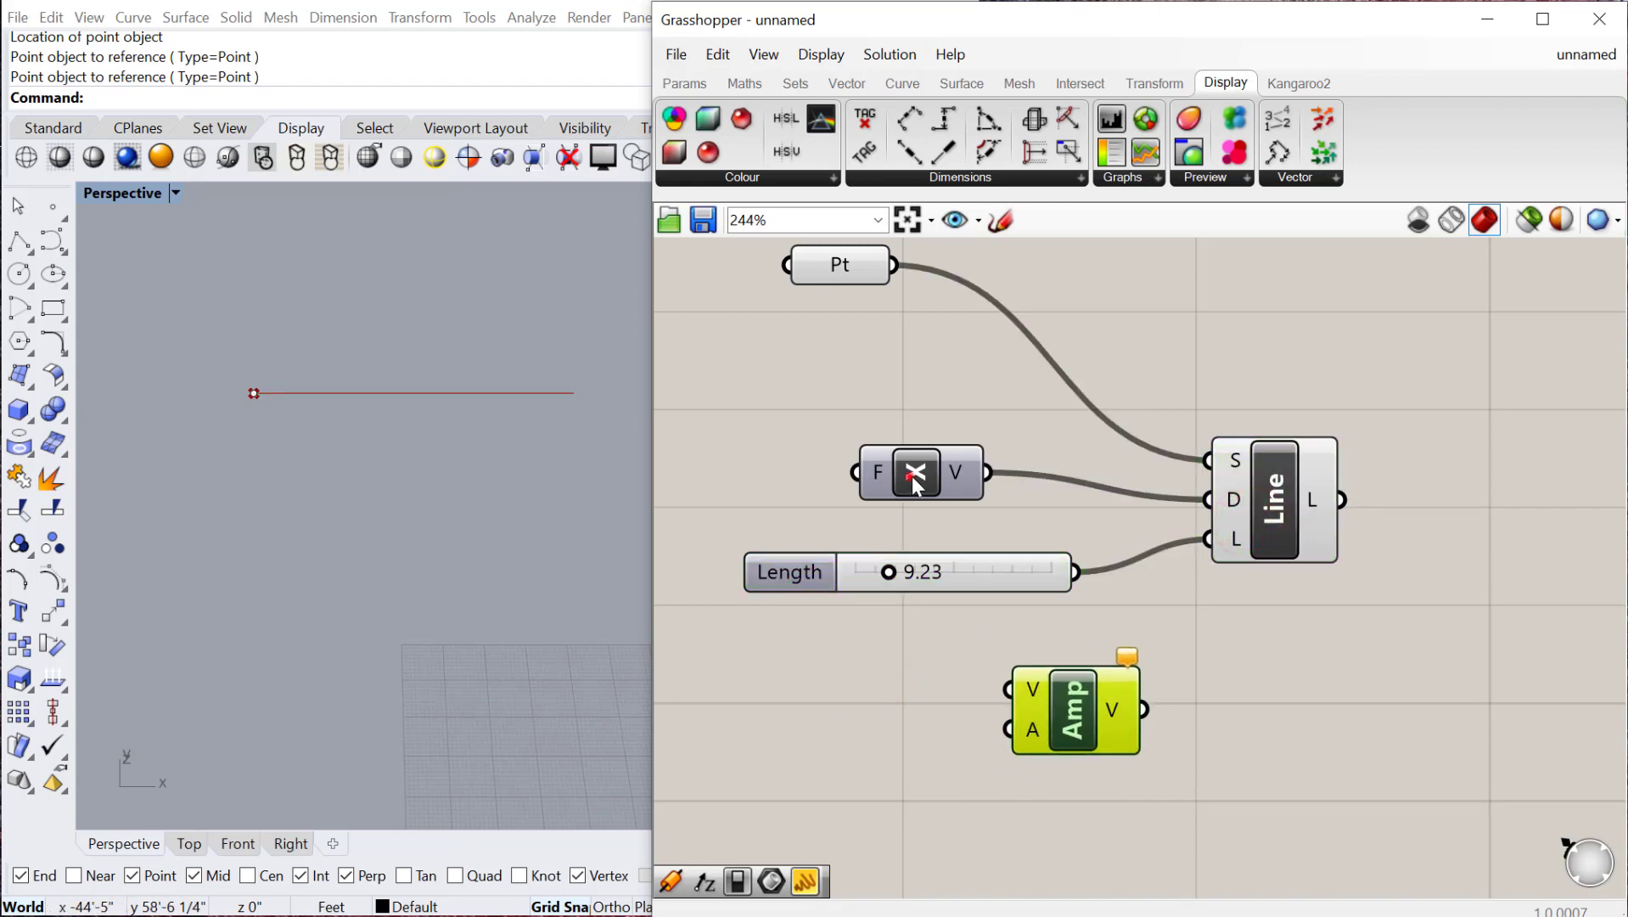
left_click_drag(917, 493, 923, 497)
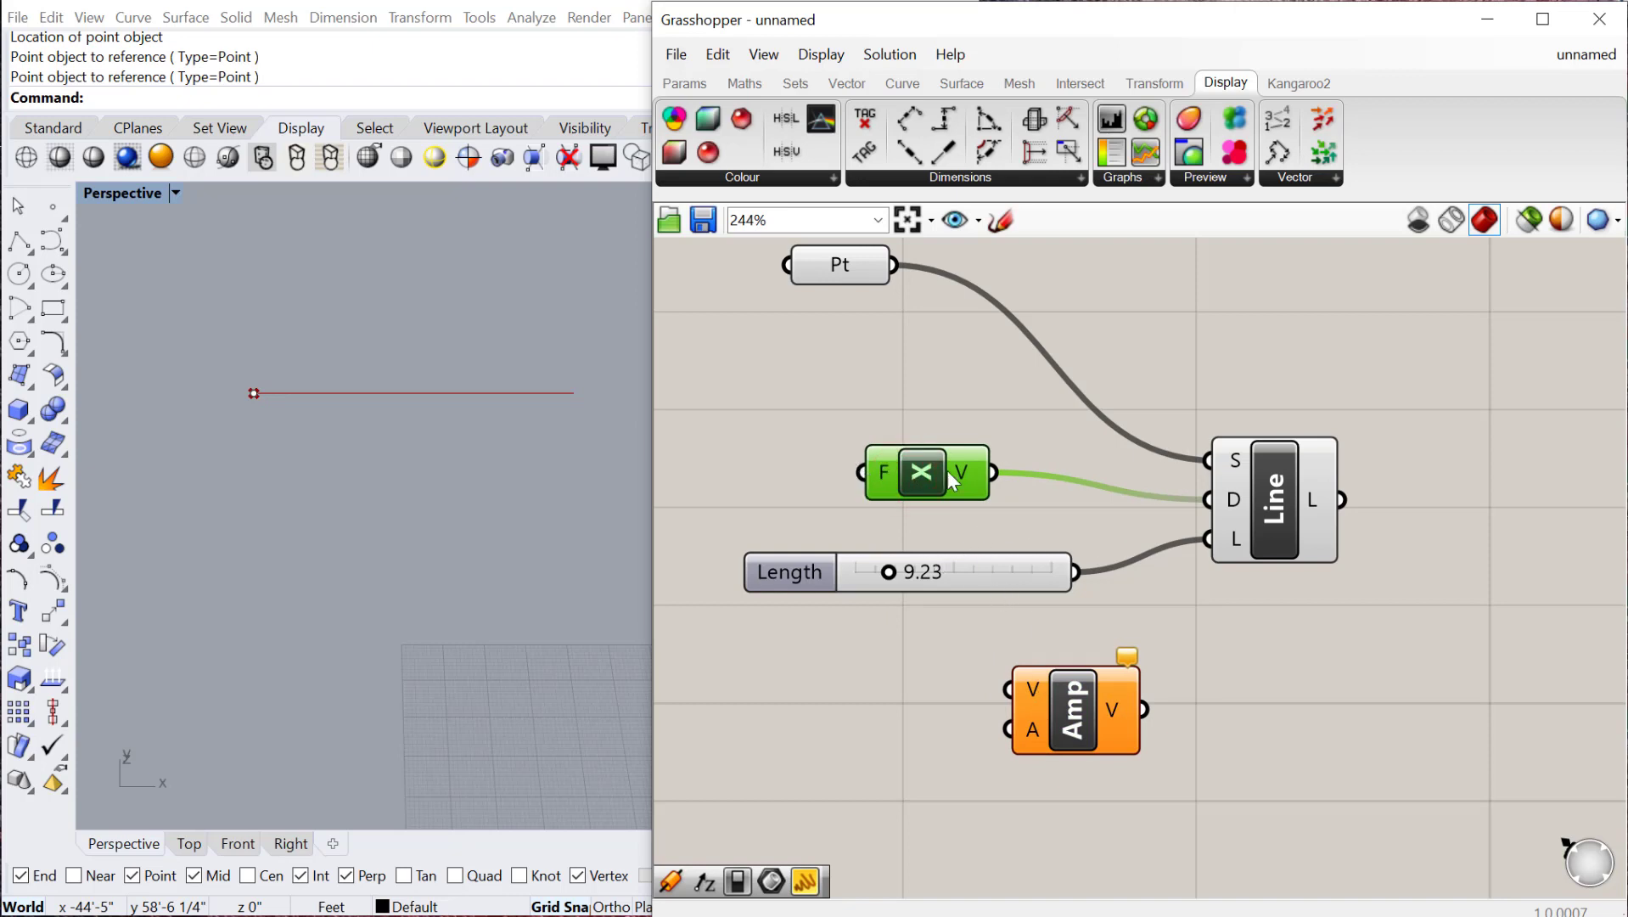
left_click_drag(948, 449, 959, 432)
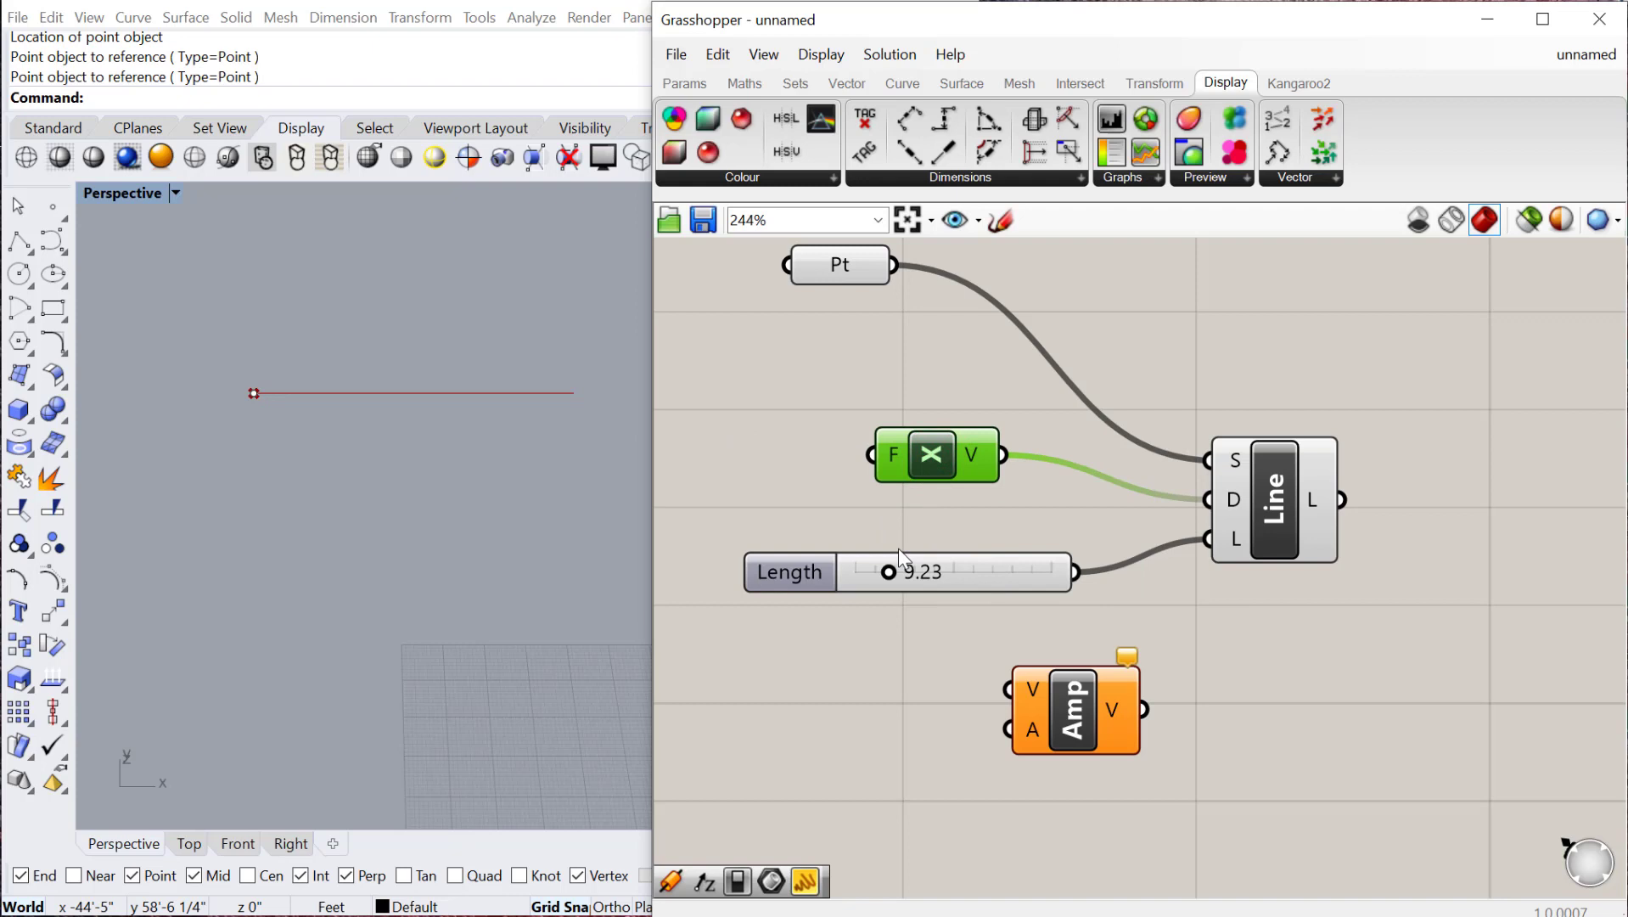
left_click_drag(984, 564, 957, 564)
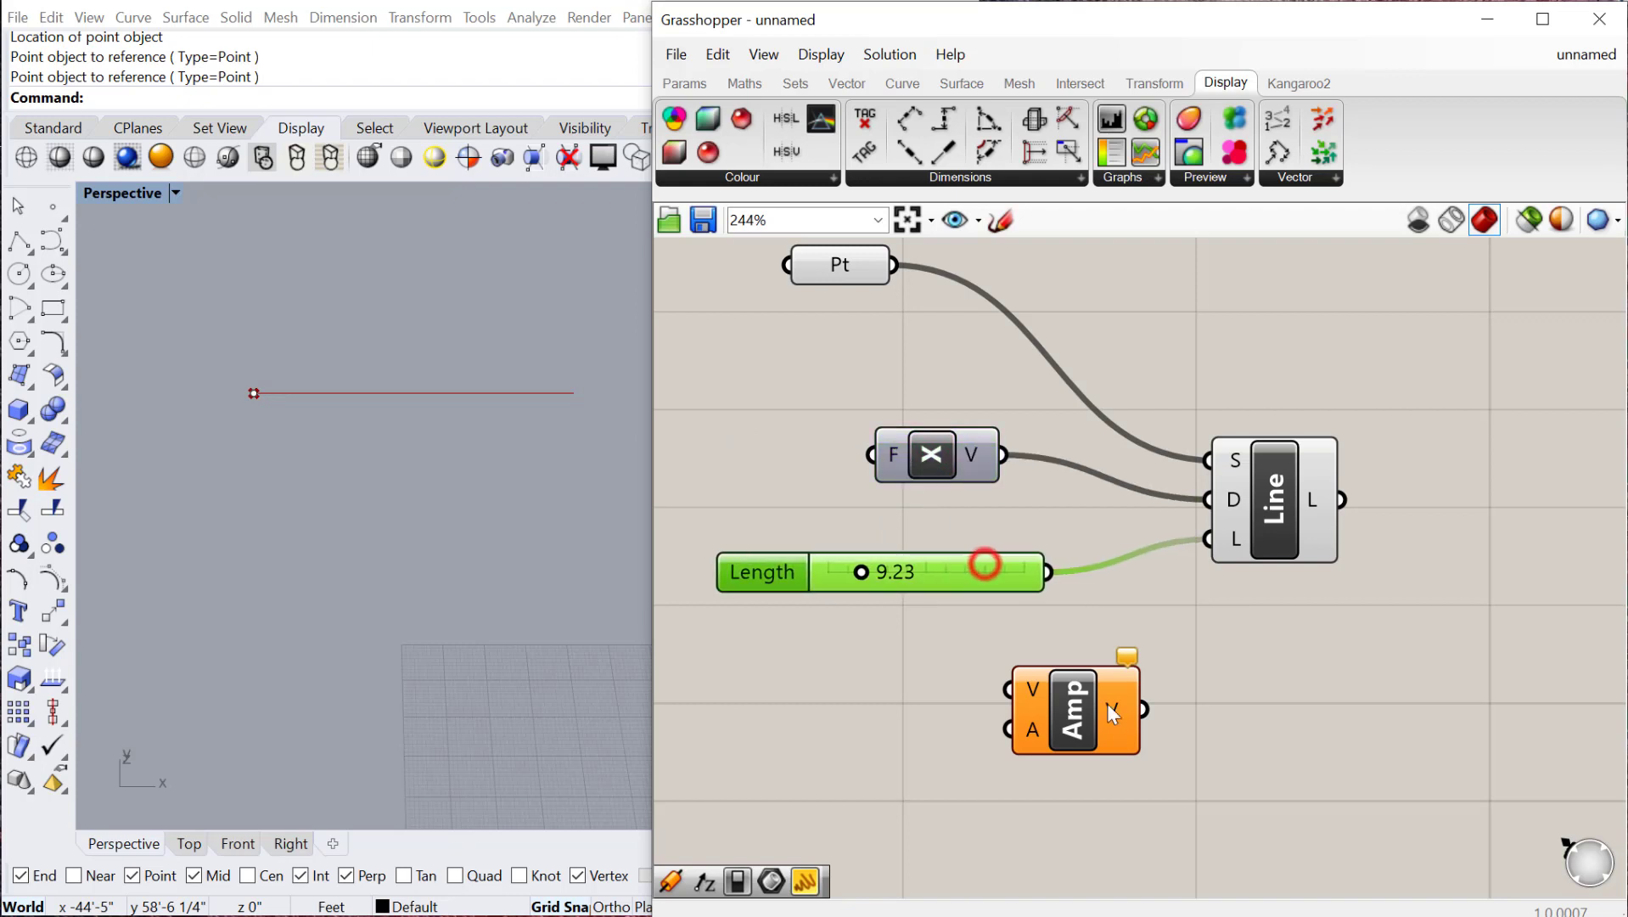
left_click_drag(1074, 711, 1124, 717)
Wire Unit X into Amplitude's V, the slider into A, and Amplitude's output into the Line's D.
left_click_drag(941, 458, 1068, 701)
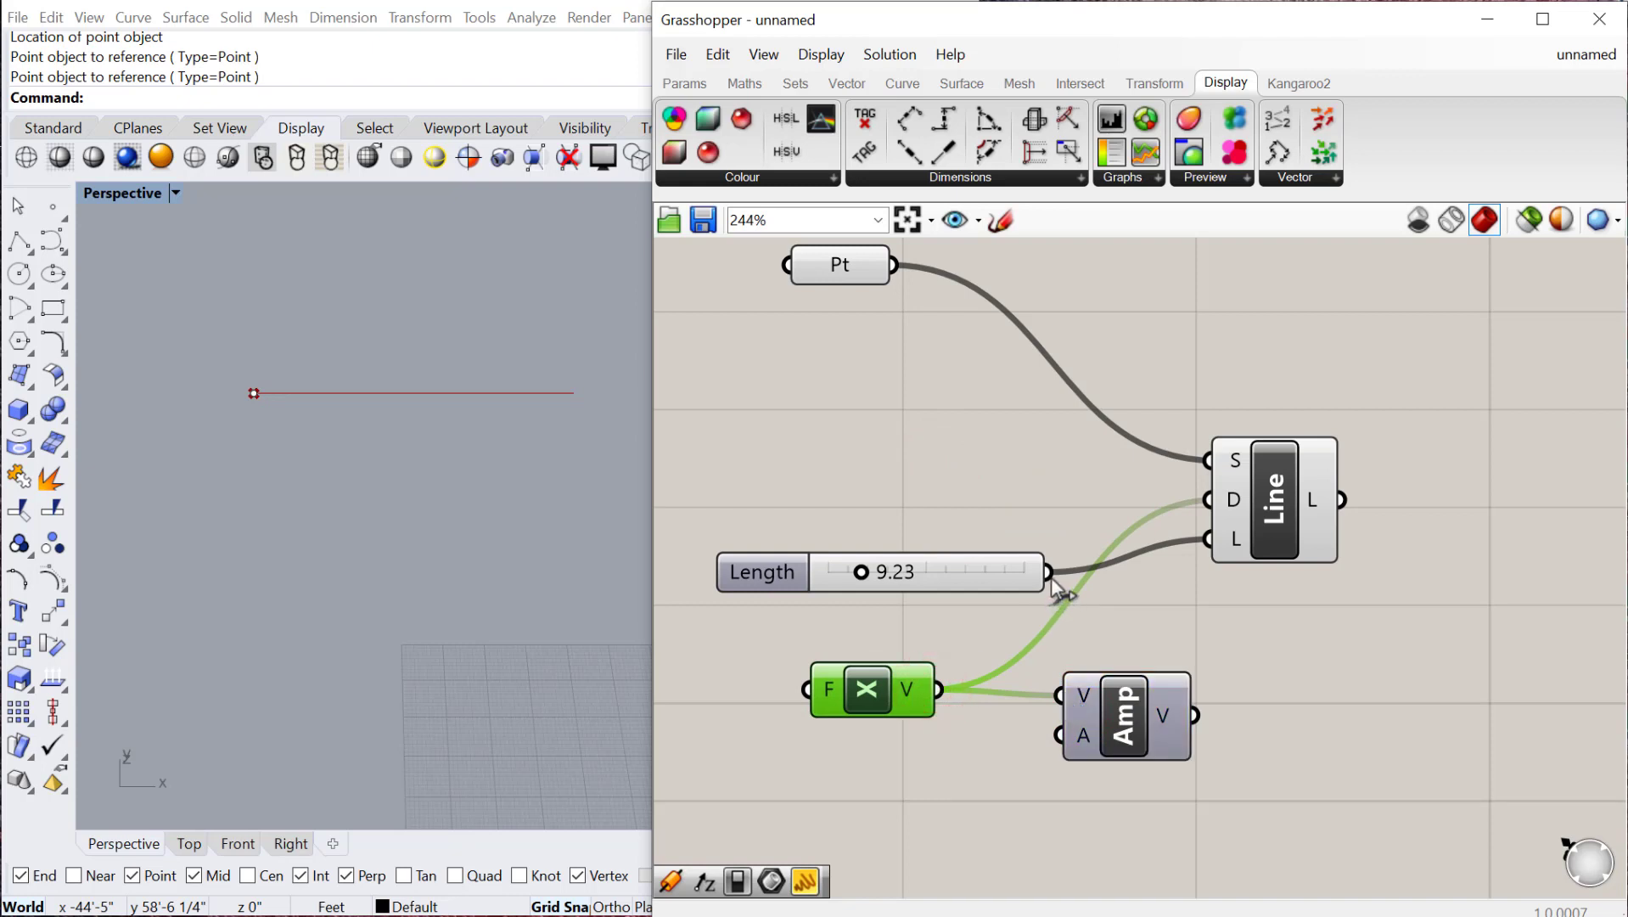
left_click_drag(1052, 580, 1059, 736)
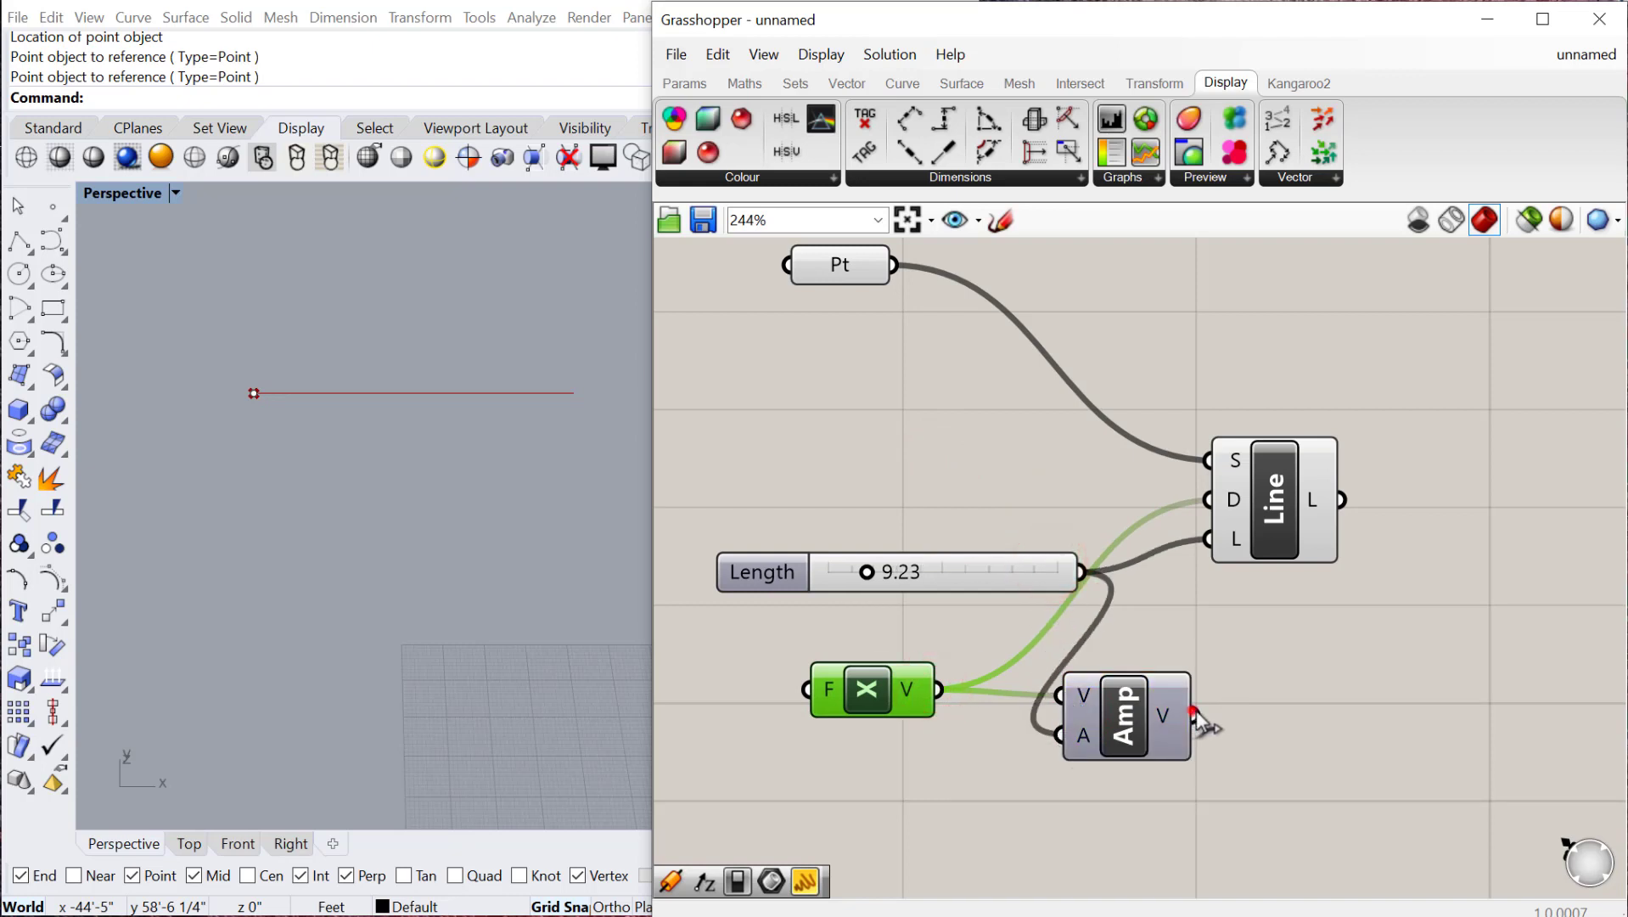
left_click_drag(1194, 713, 1206, 499)
Spread the components out, moving the Amplitude slider down below the components.
left_click_drag(1013, 559, 912, 541)
left_click_drag(1264, 500, 1292, 504)
left_click_drag(1135, 728, 1127, 715)
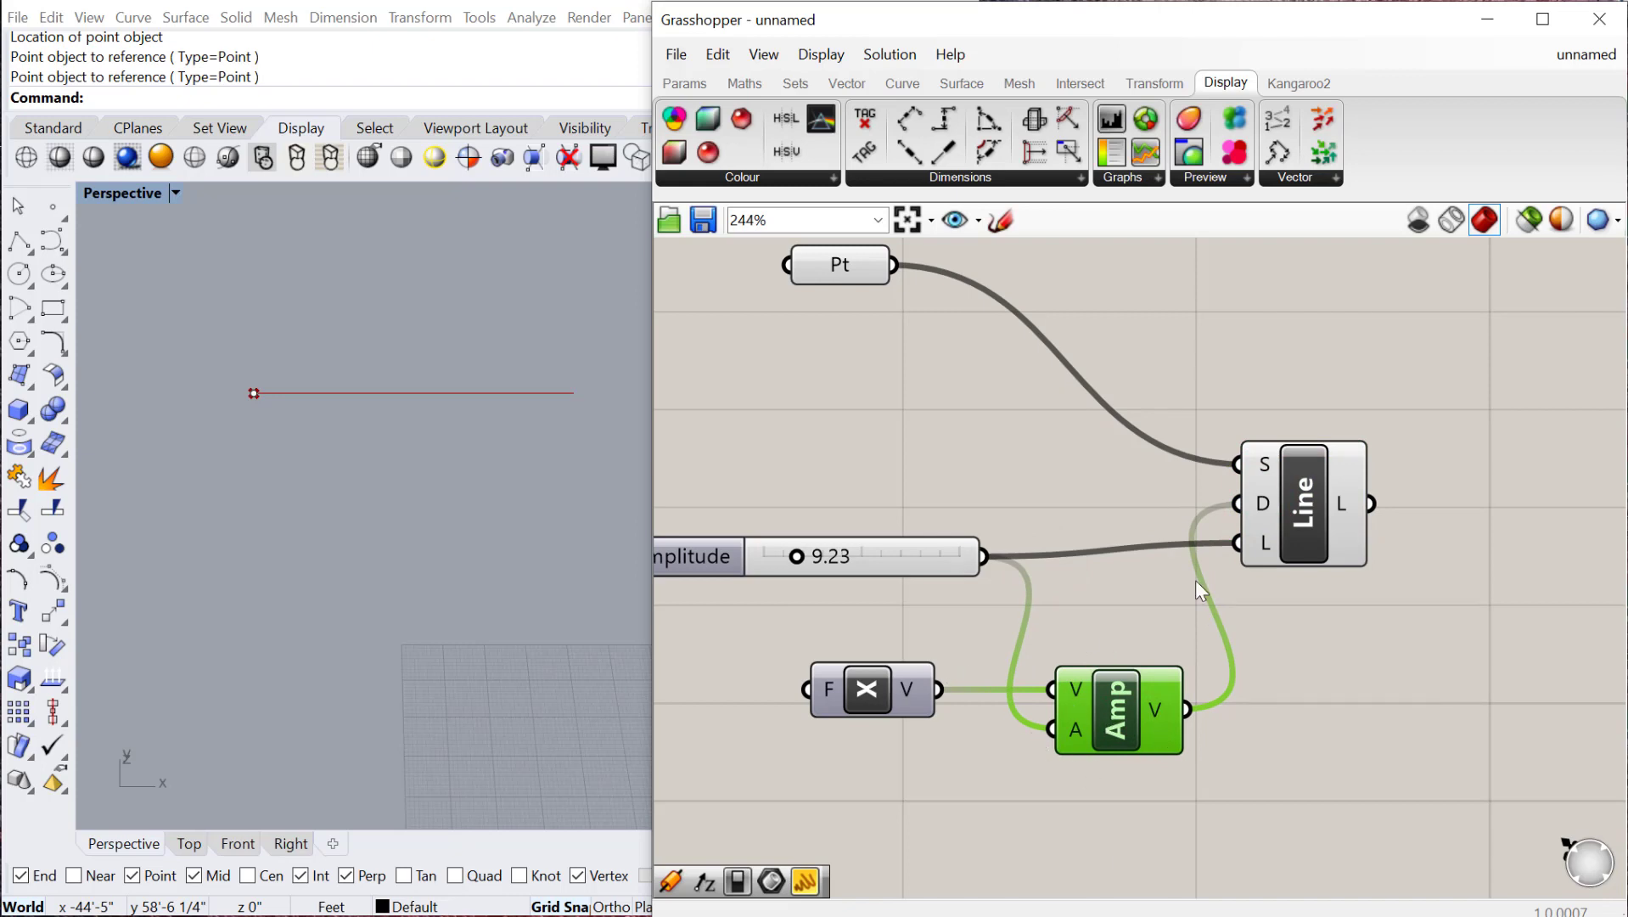
left_click_drag(874, 693, 858, 709)
mouse_move(1112, 711)
left_mouse_down()
mouse_move(1125, 716)
mouse_move(1109, 715)
left_mouse_up()
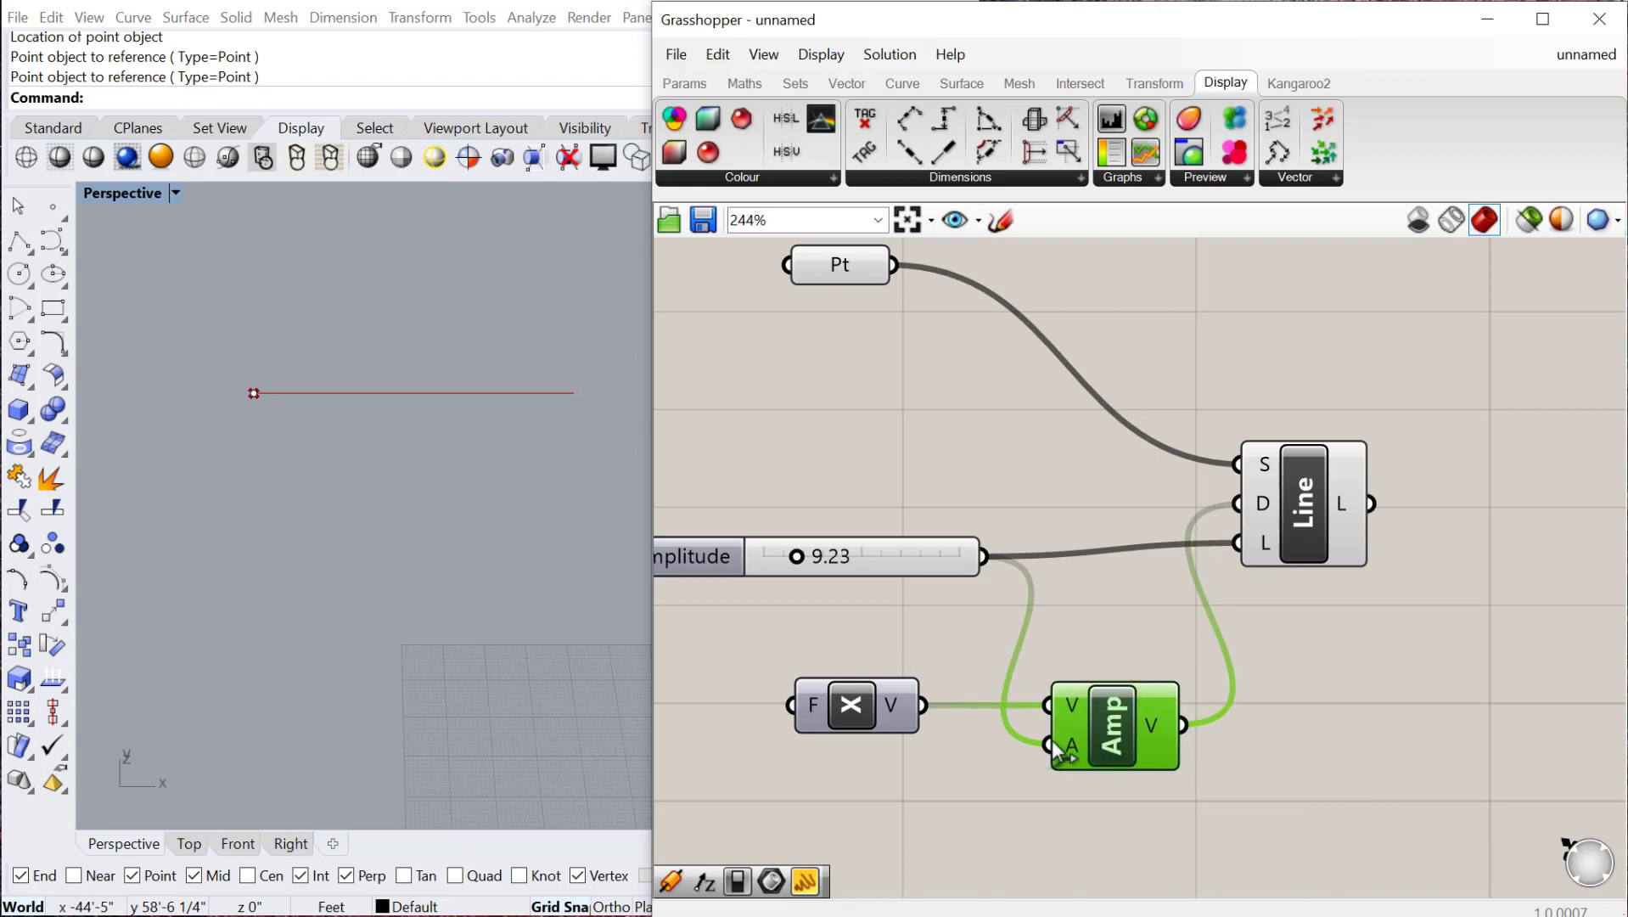
left_click_drag(881, 554, 884, 783)
left_click_drag(1107, 737, 1130, 737)
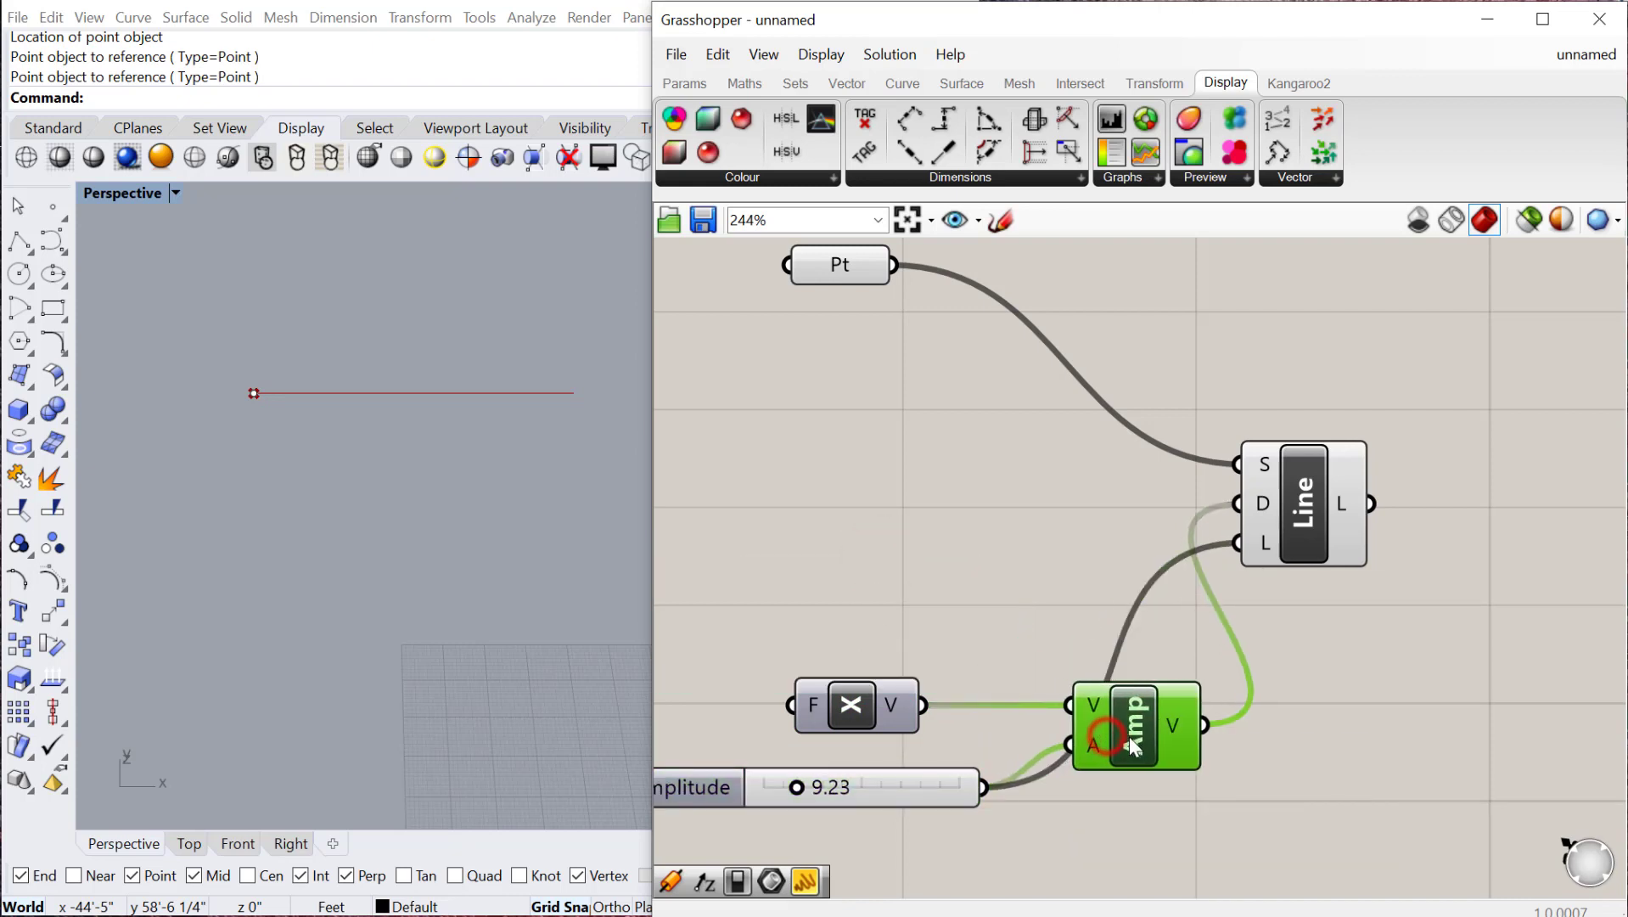
mouse_move(1091, 752)
Tidy the layout with Unit X at left, Amplitude in the middle, and the Line at right.
left_click_drag(1279, 549, 1309, 549)
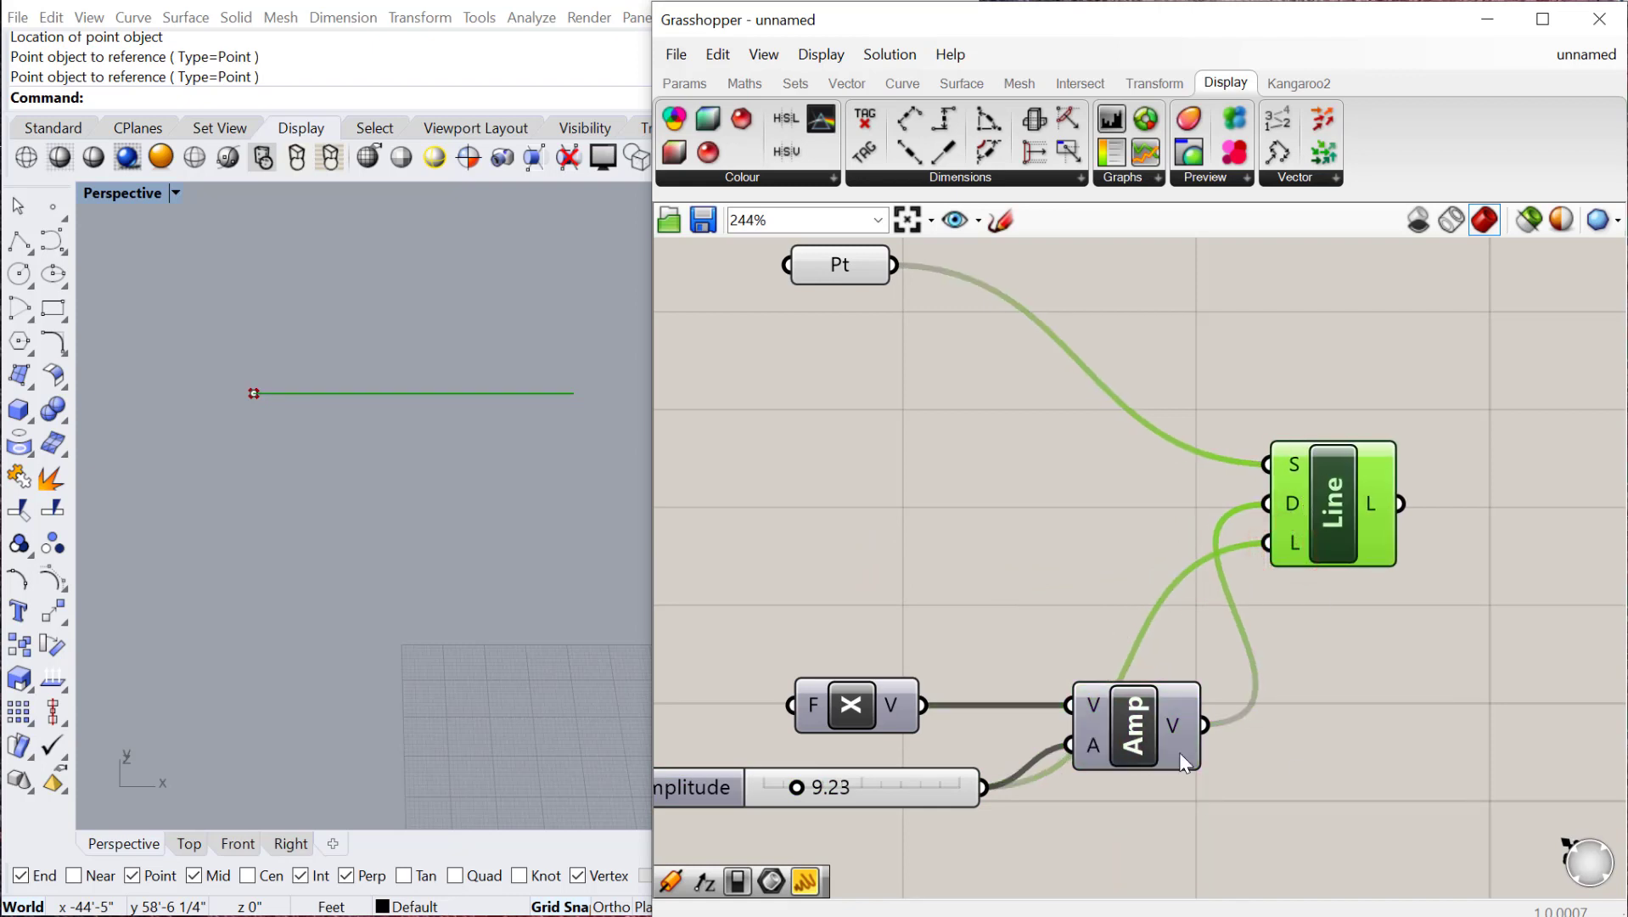
left_click_drag(1131, 730, 1121, 666)
left_click(820, 701)
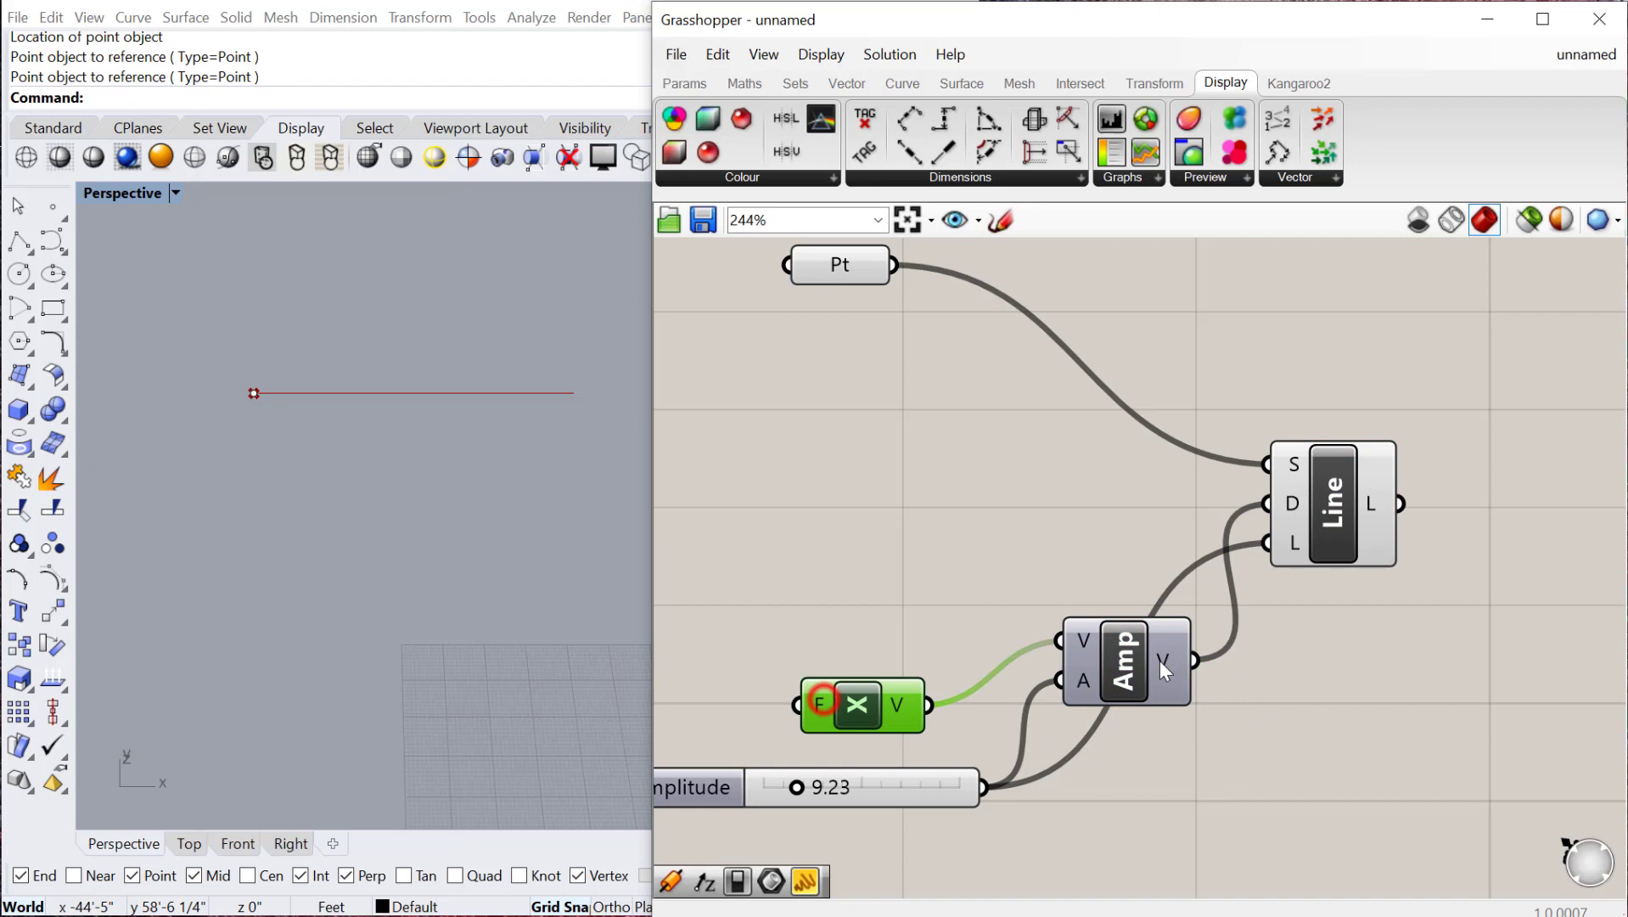
left_click_drag(879, 704, 951, 535)
left_click_drag(919, 790, 924, 679)
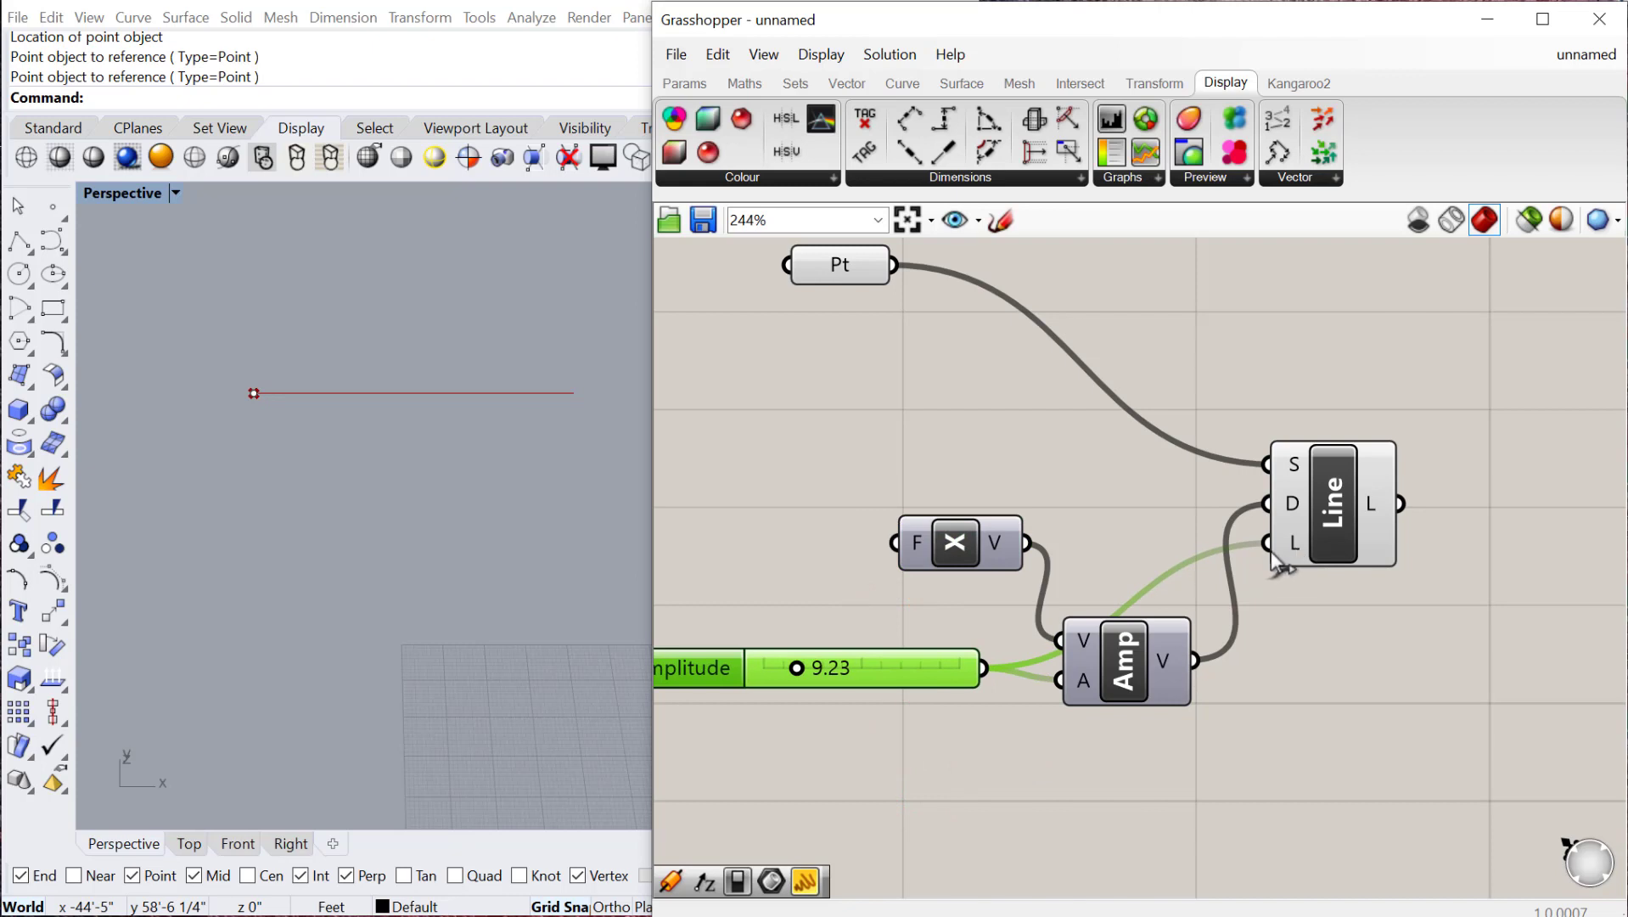
left_click_drag(1122, 655, 1129, 577)
left_click_drag(951, 538, 764, 477)
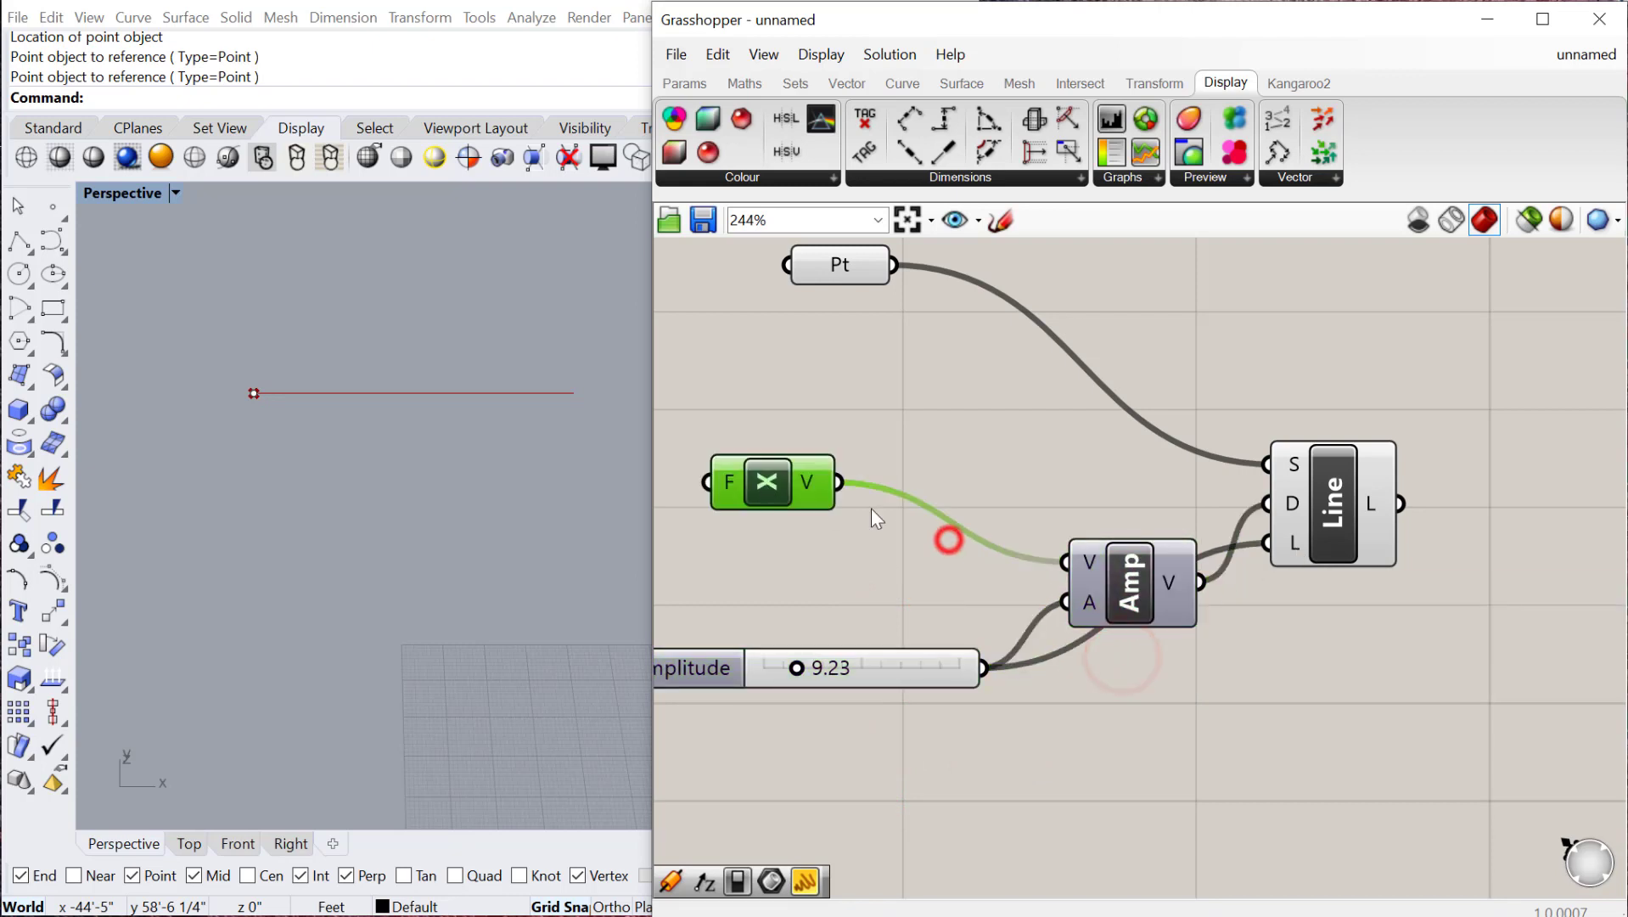
left_click_drag(1119, 594, 1007, 527)
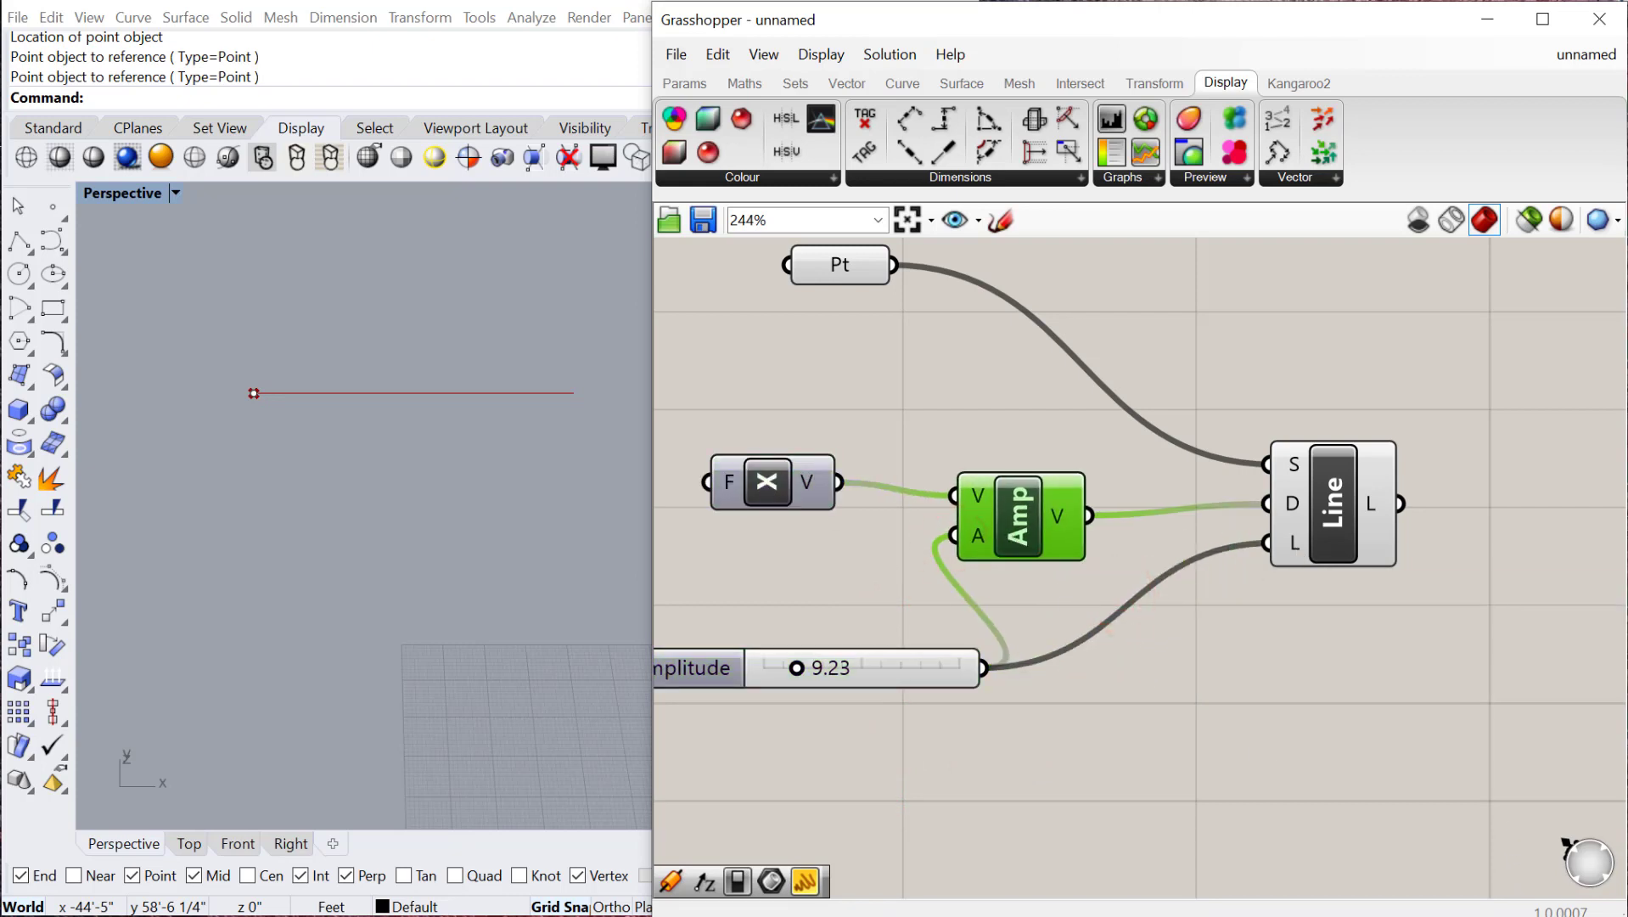